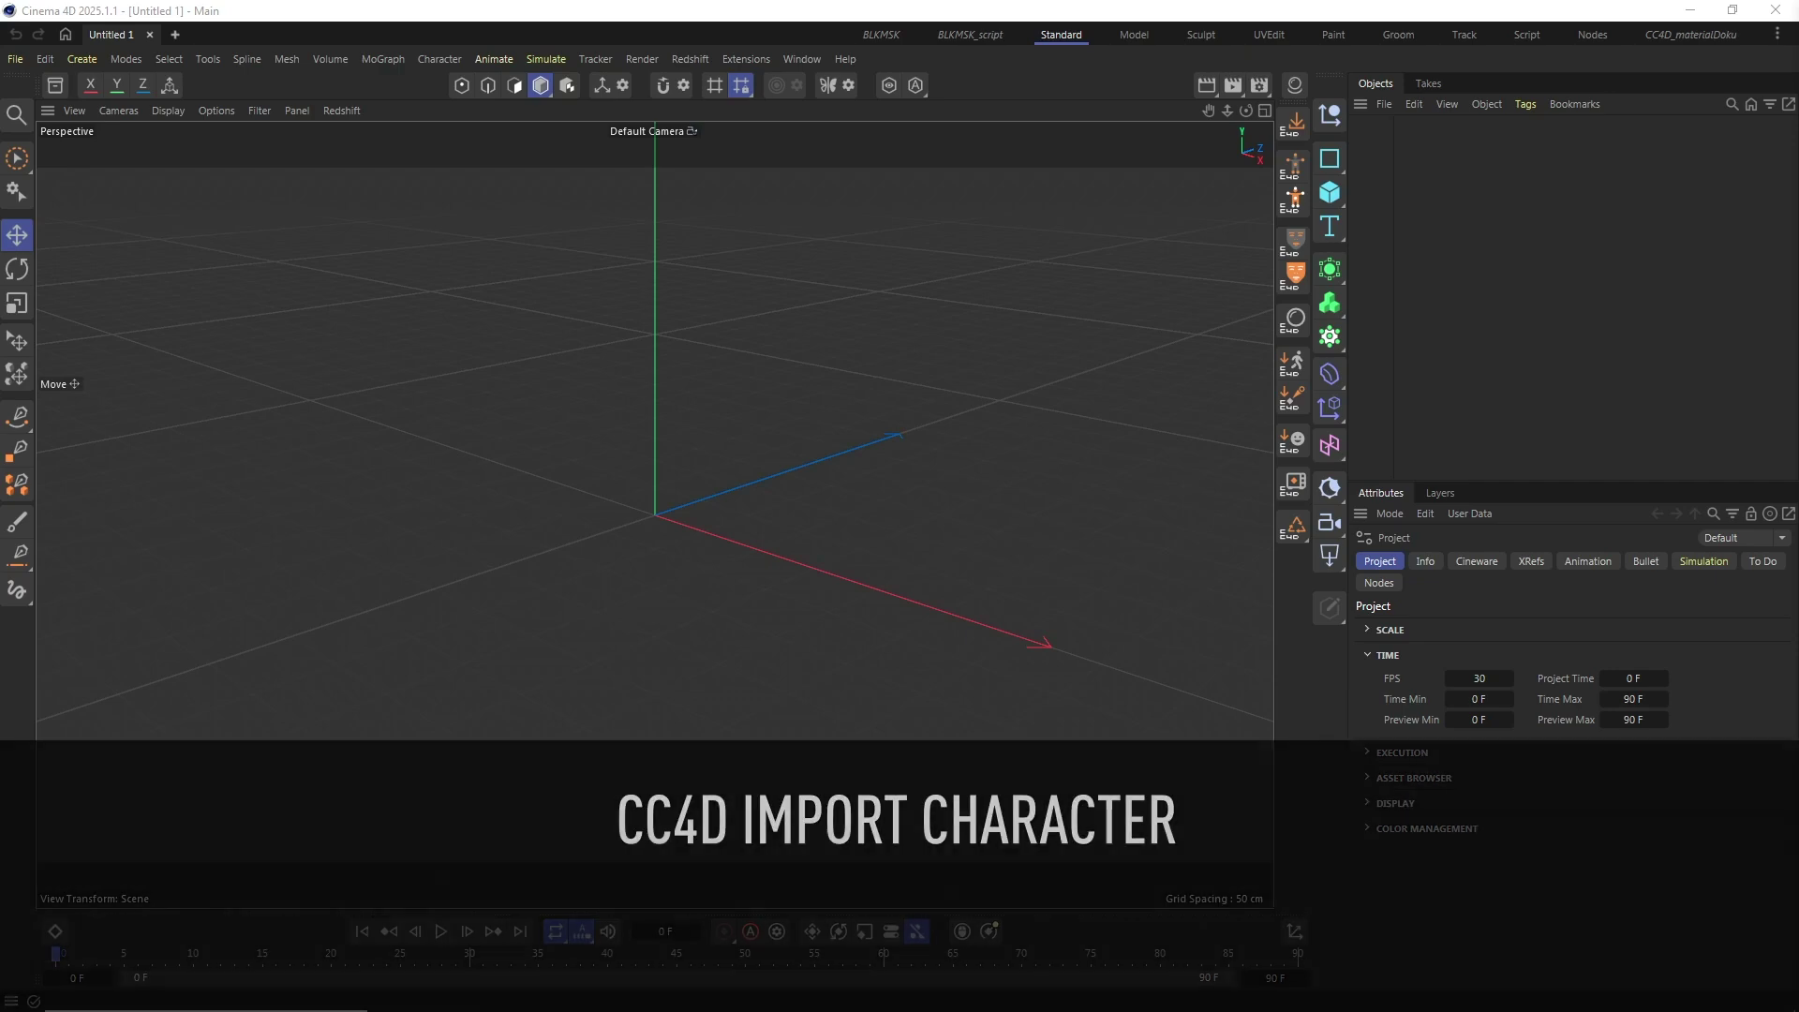
Start a character import and choose CC4_neutralM_ToC4D_v010.Fbx as the source file
click(1296, 122)
click(605, 398)
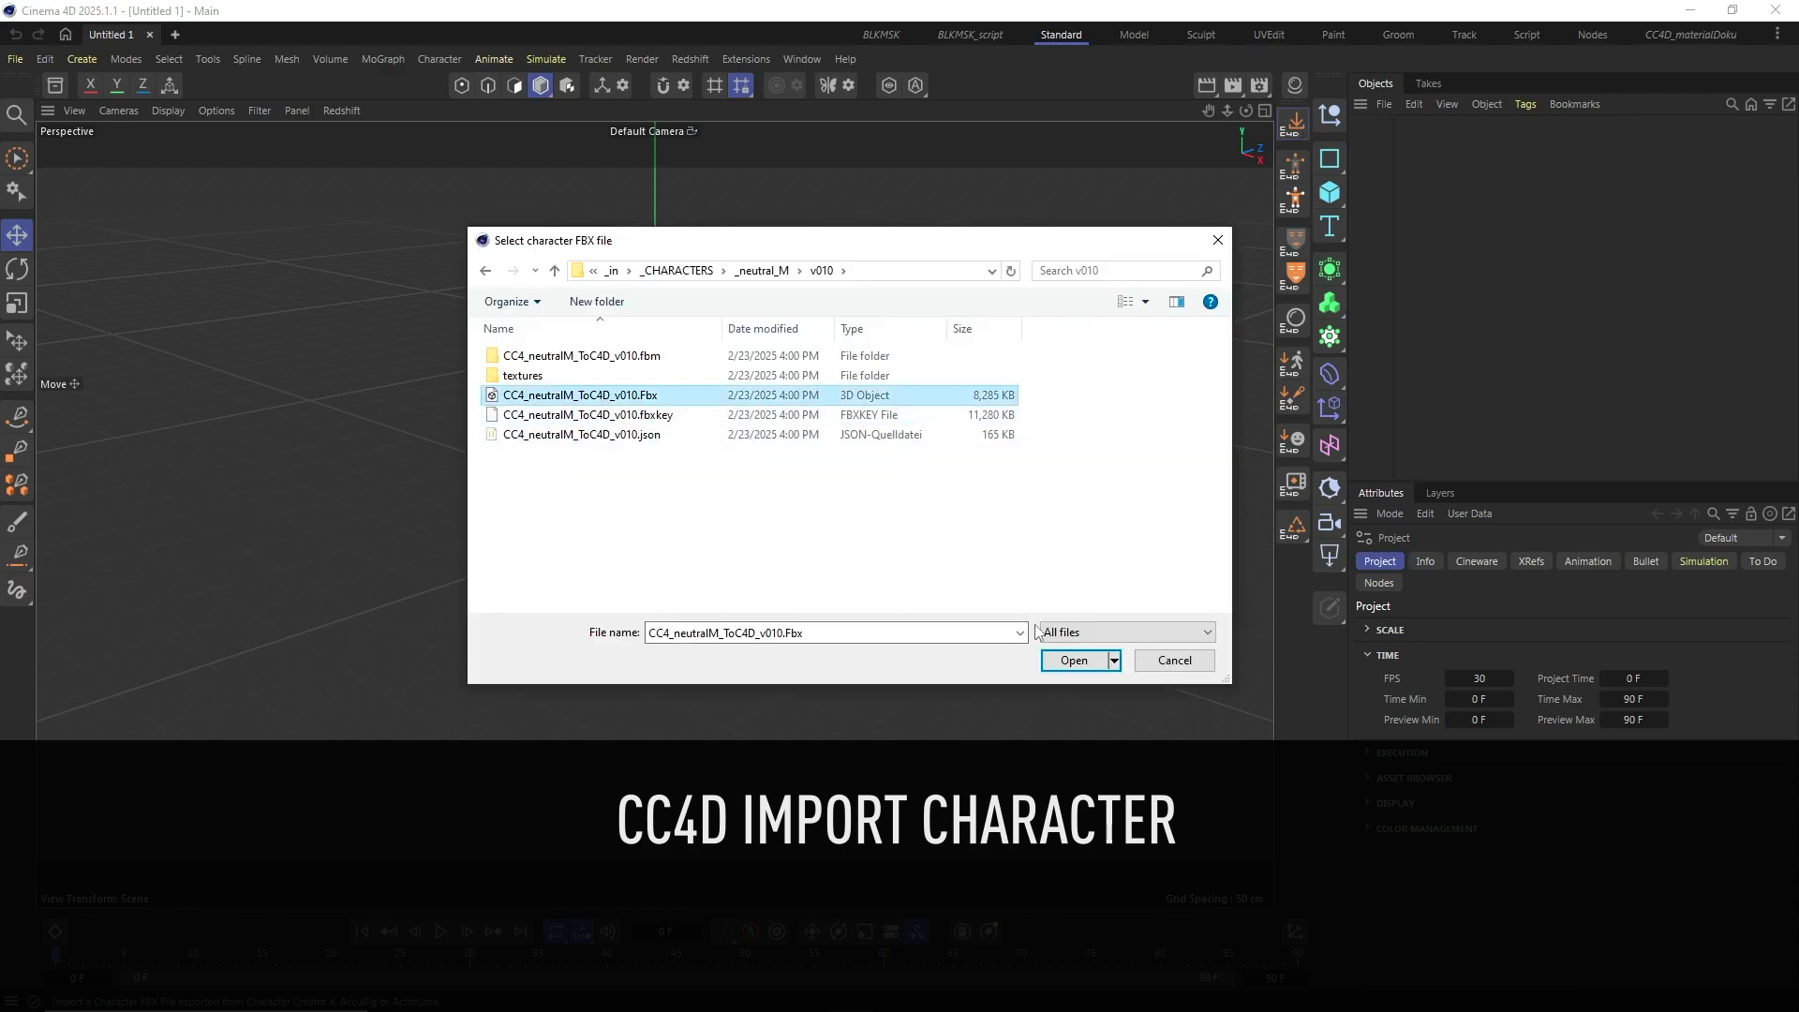
click(1076, 661)
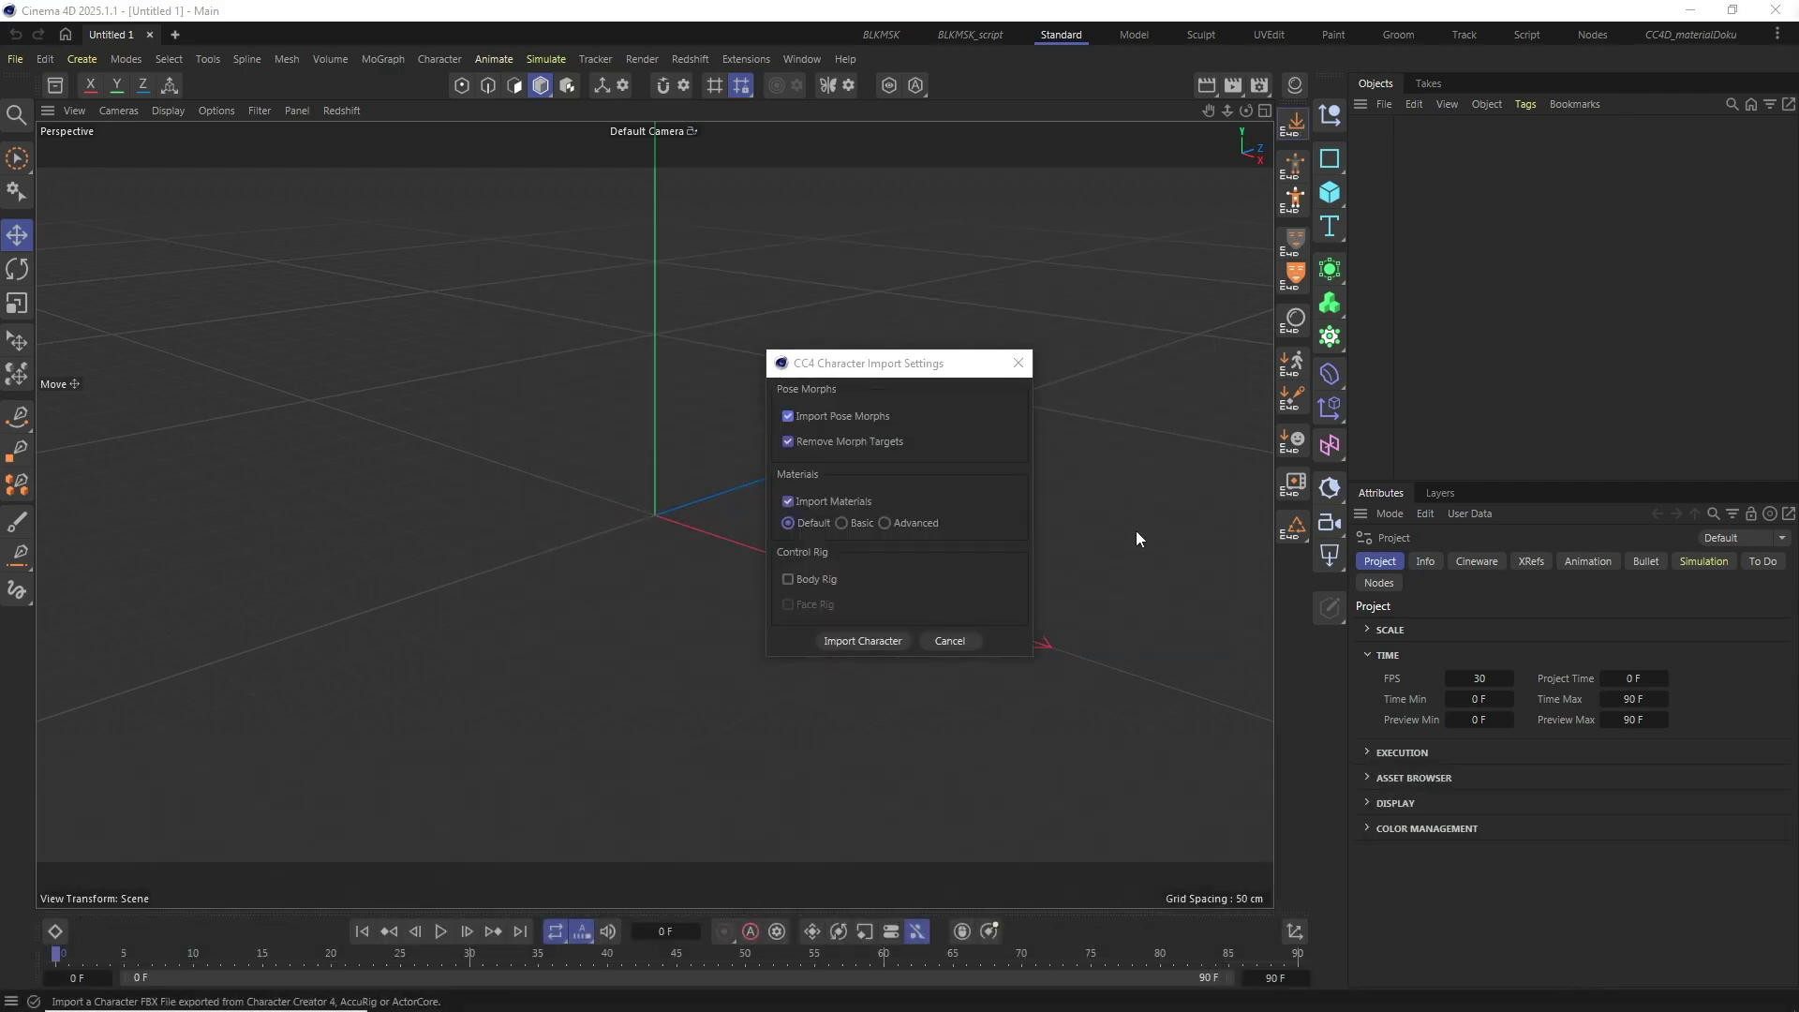
Import the character with Body Rig and Face Rig enabled and the Basic material option
click(790, 578)
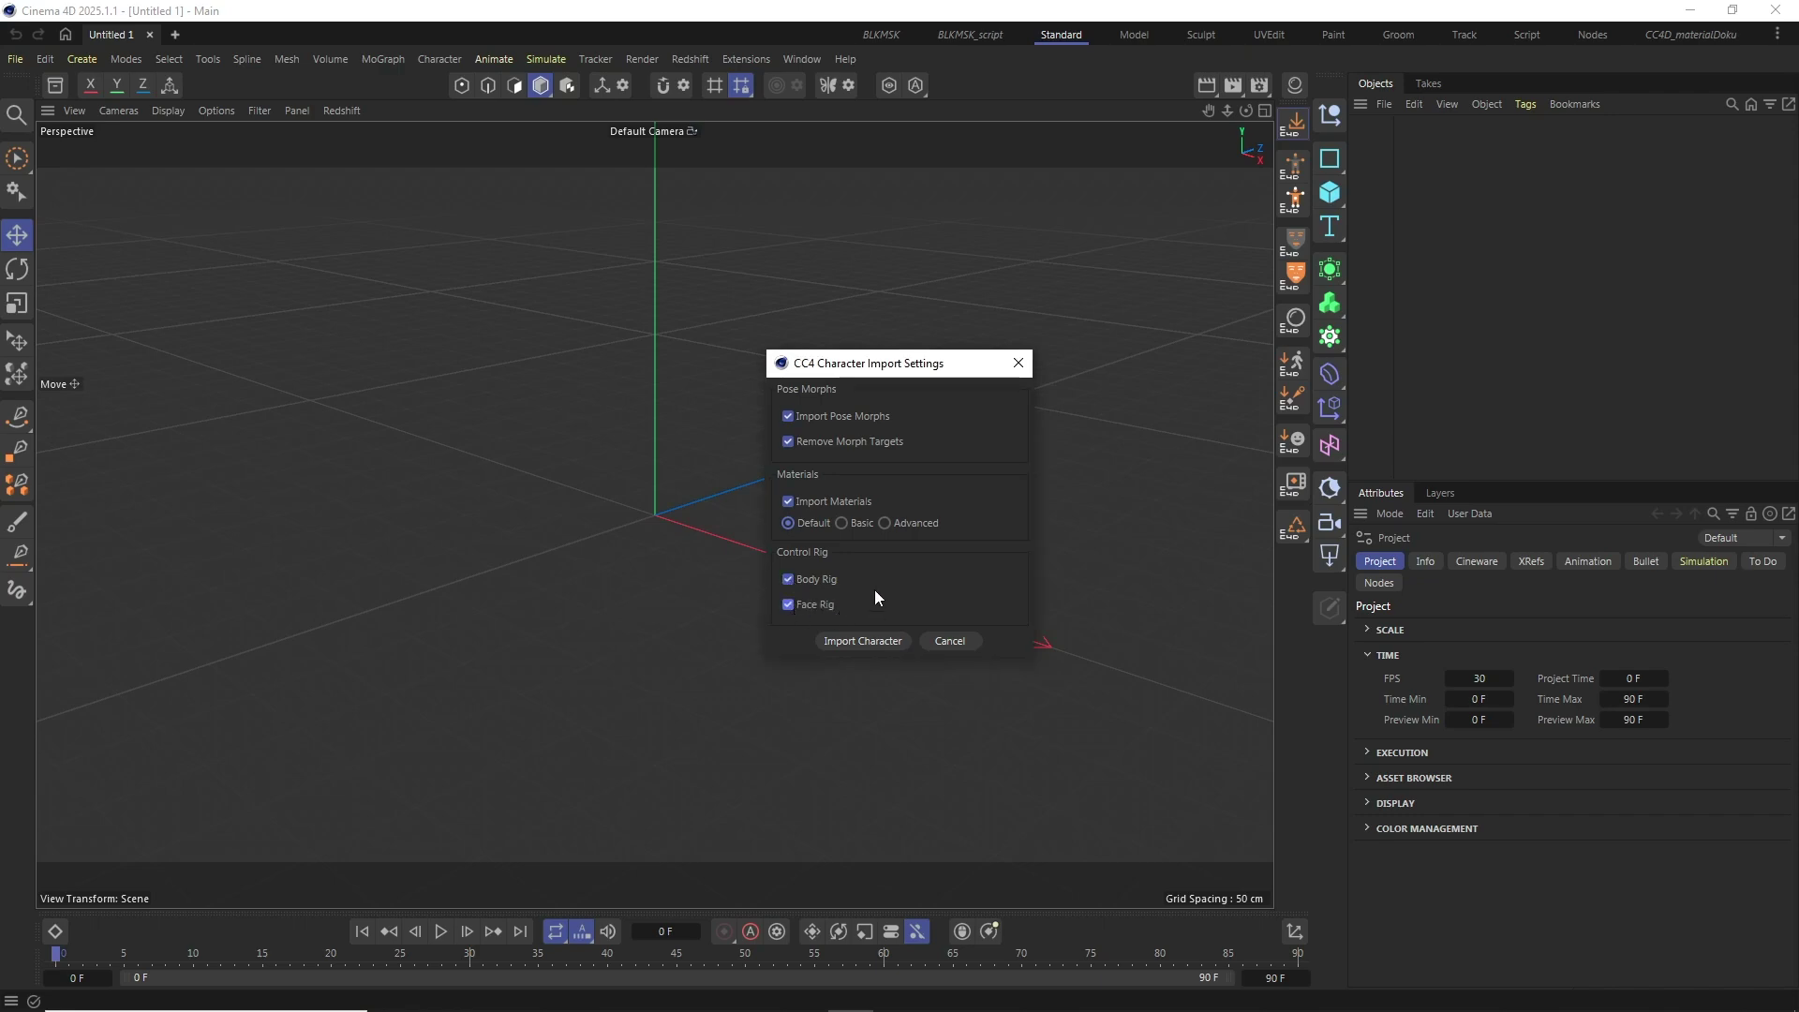
click(841, 524)
click(841, 523)
click(863, 643)
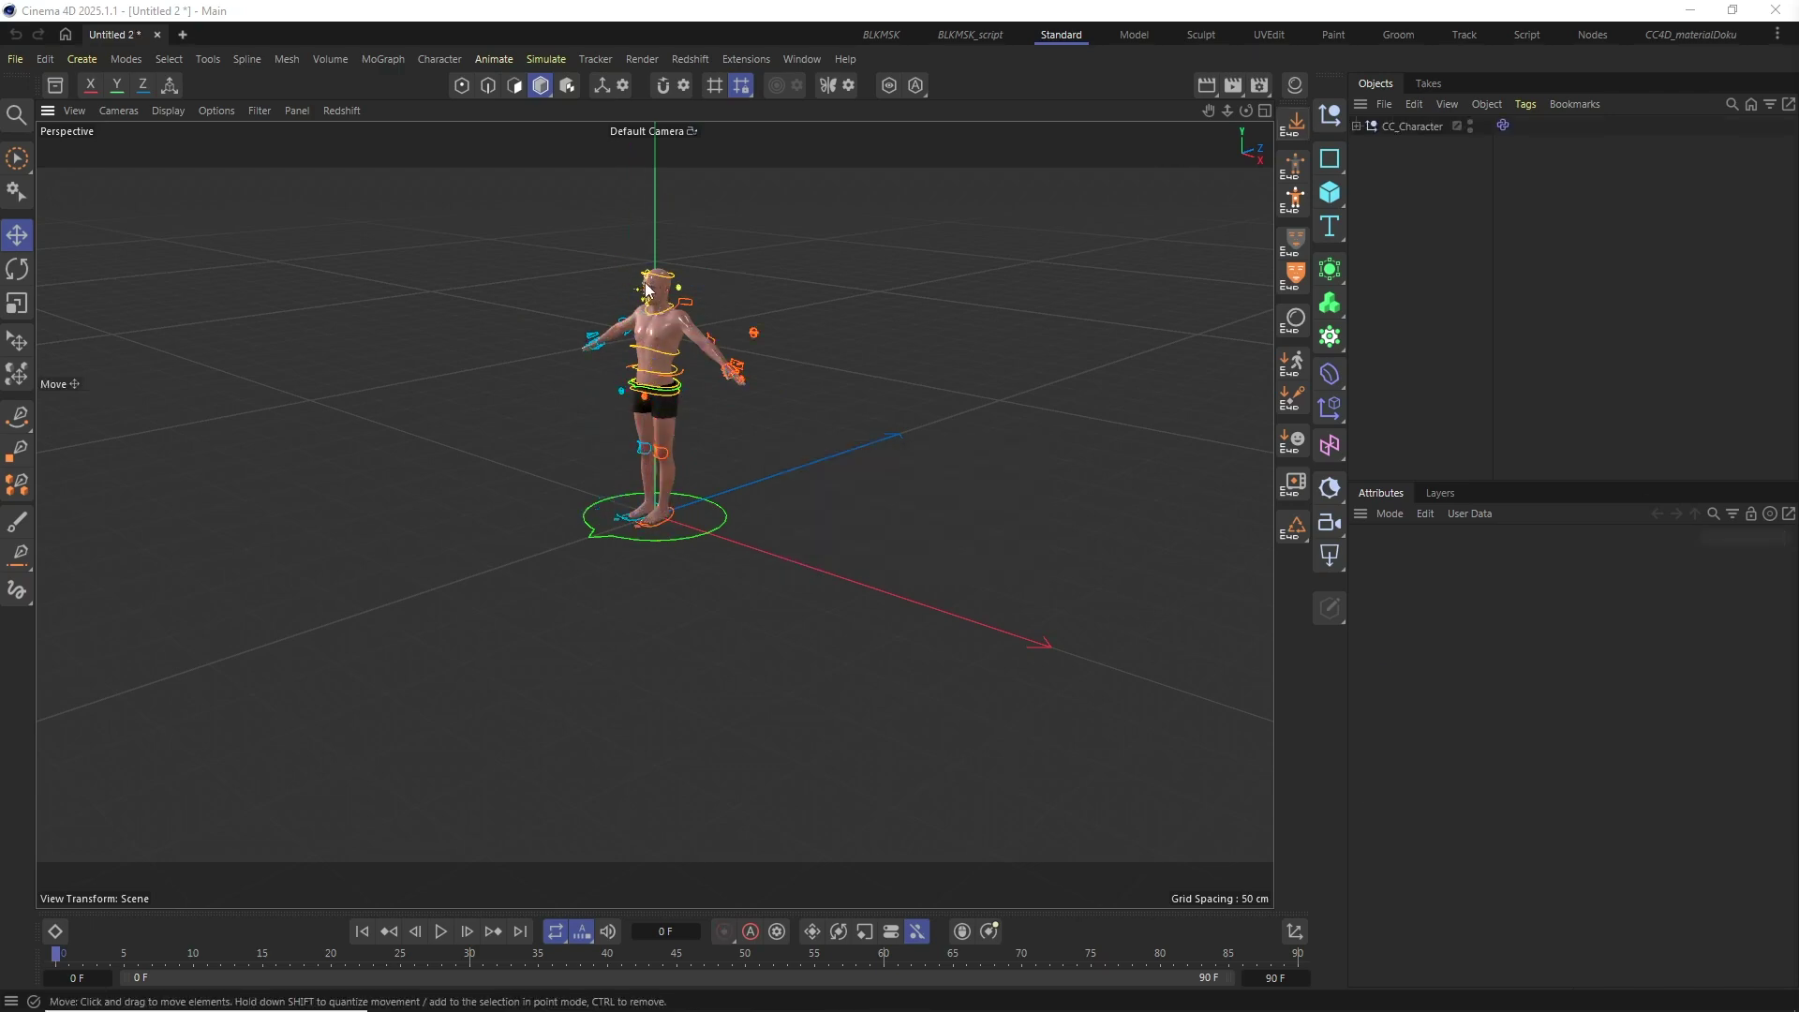
Try out the imported rig by selecting the hip control and moving the jaw control upward
scroll(645, 291, up, 10)
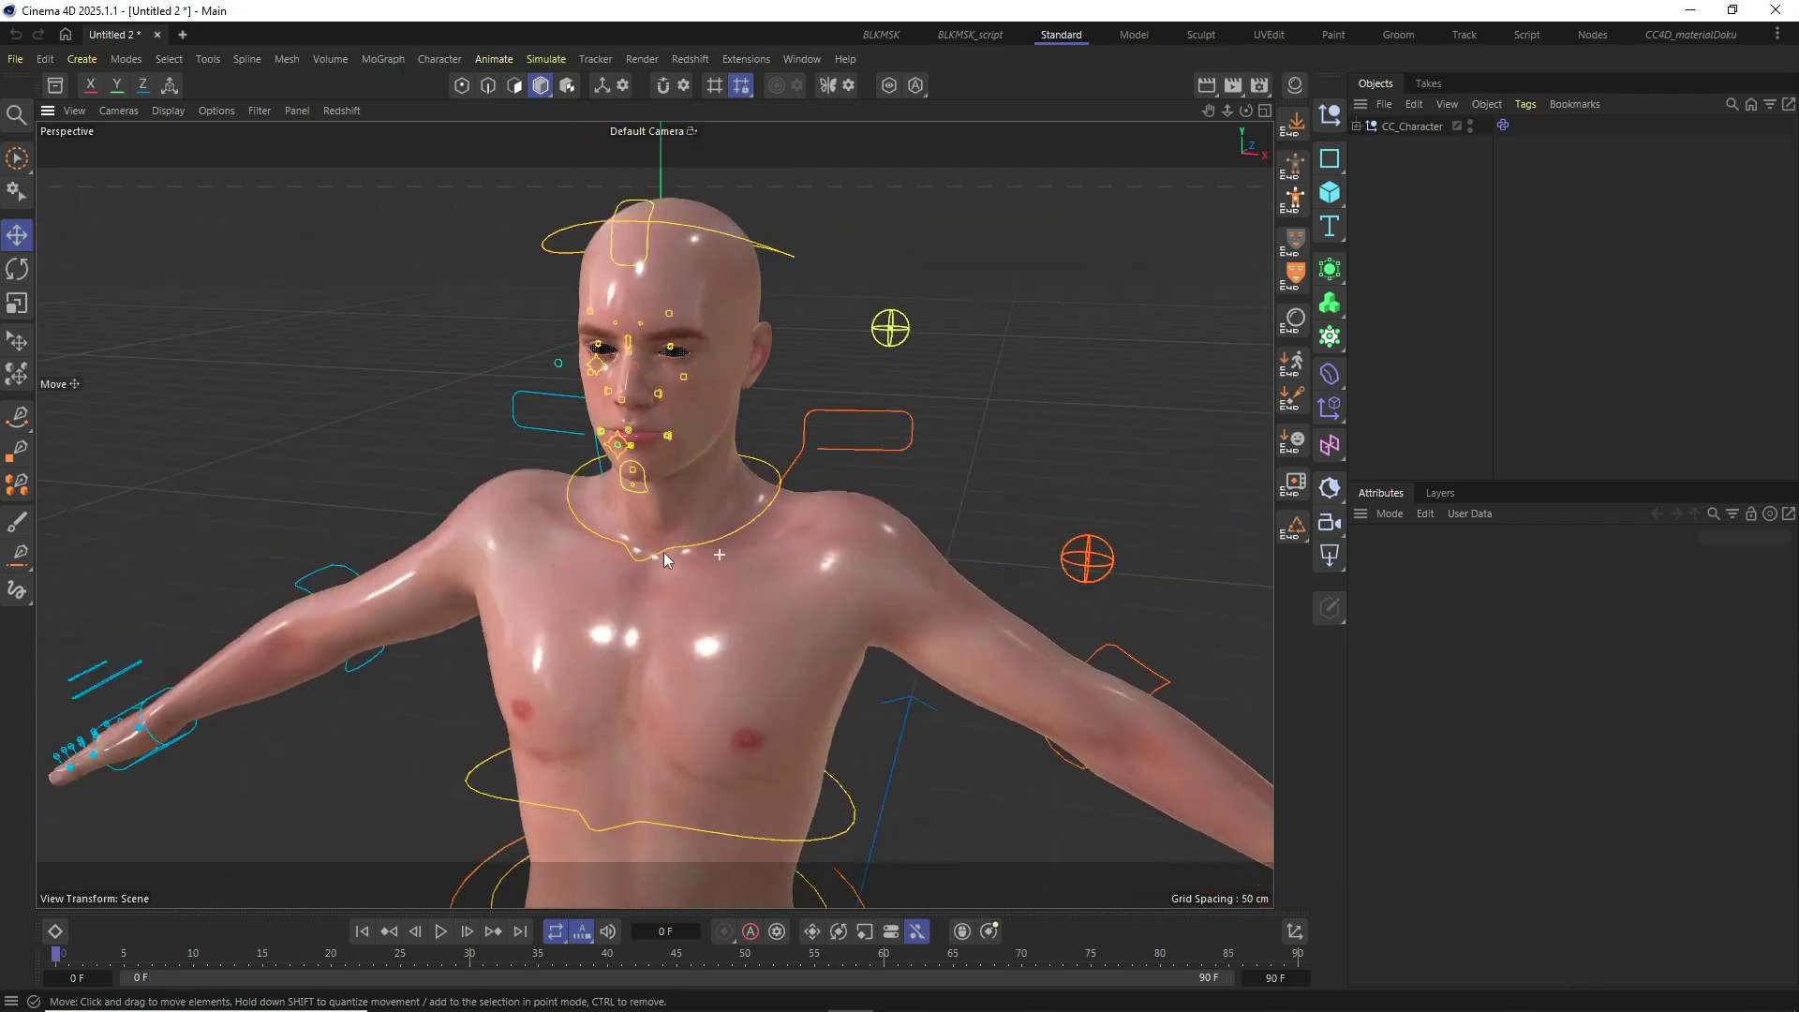
scroll(656, 562, down, 8)
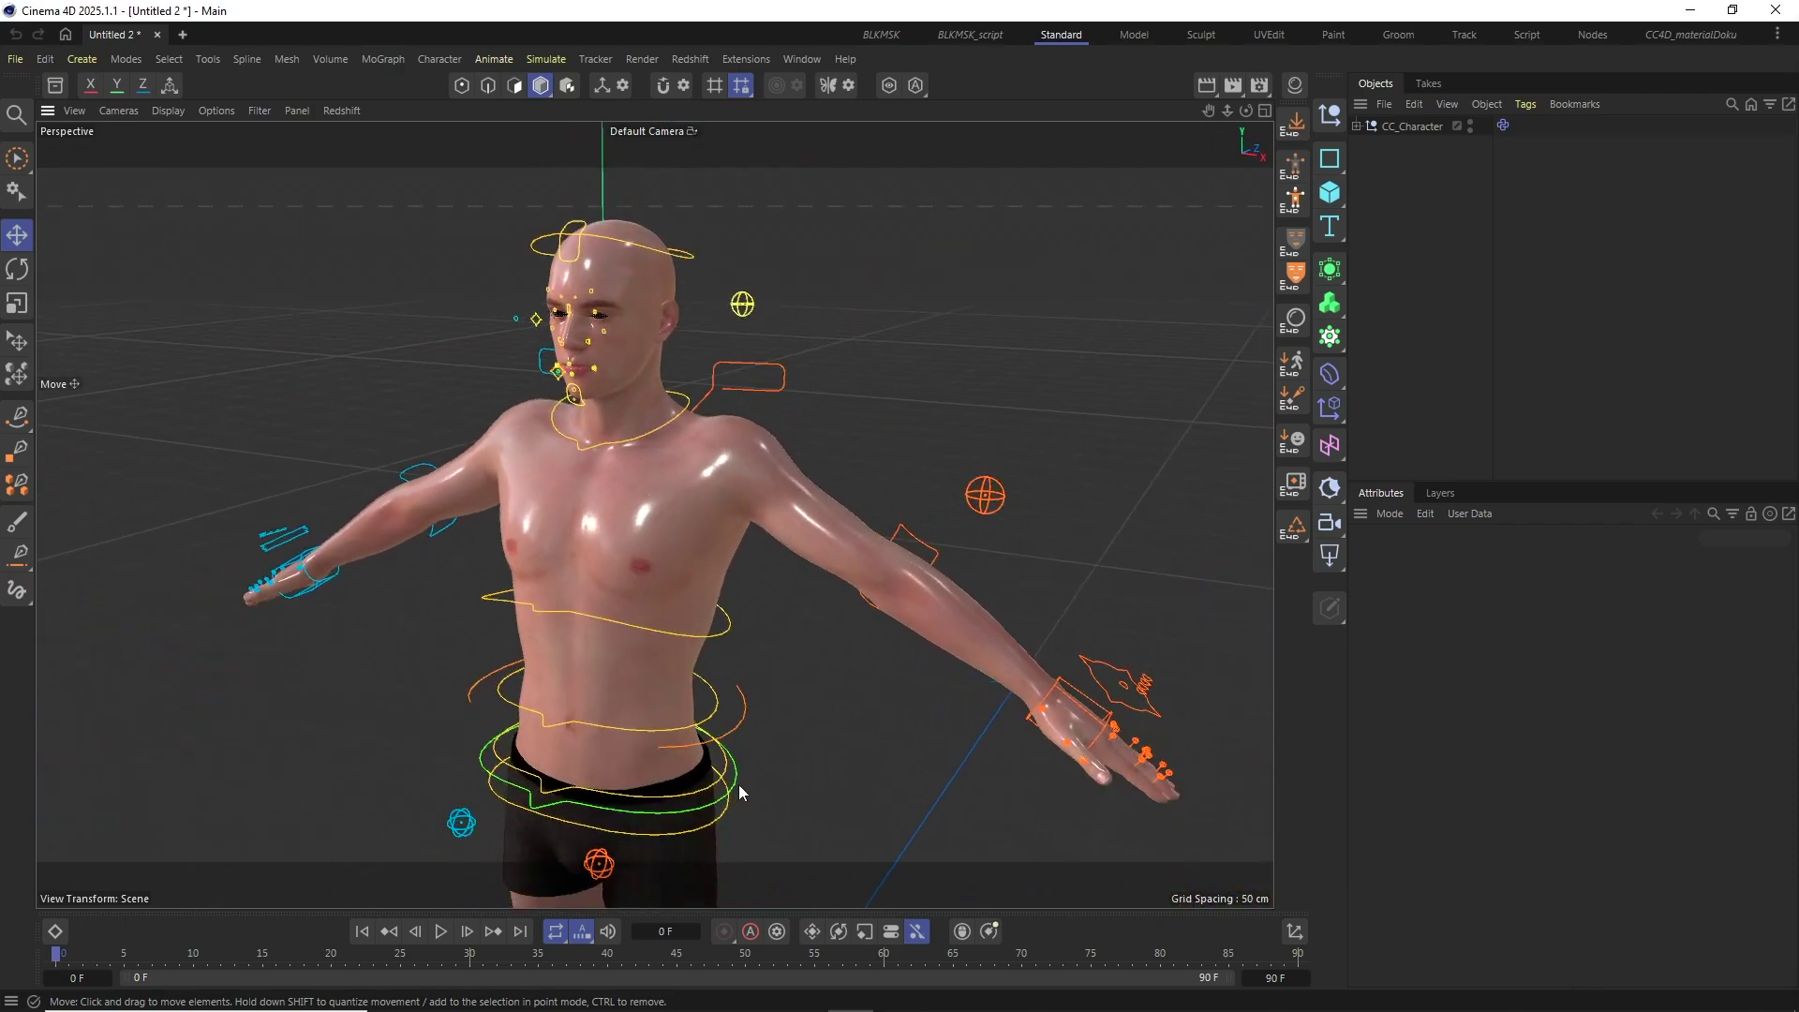
click(733, 779)
scroll(587, 401, up, 4)
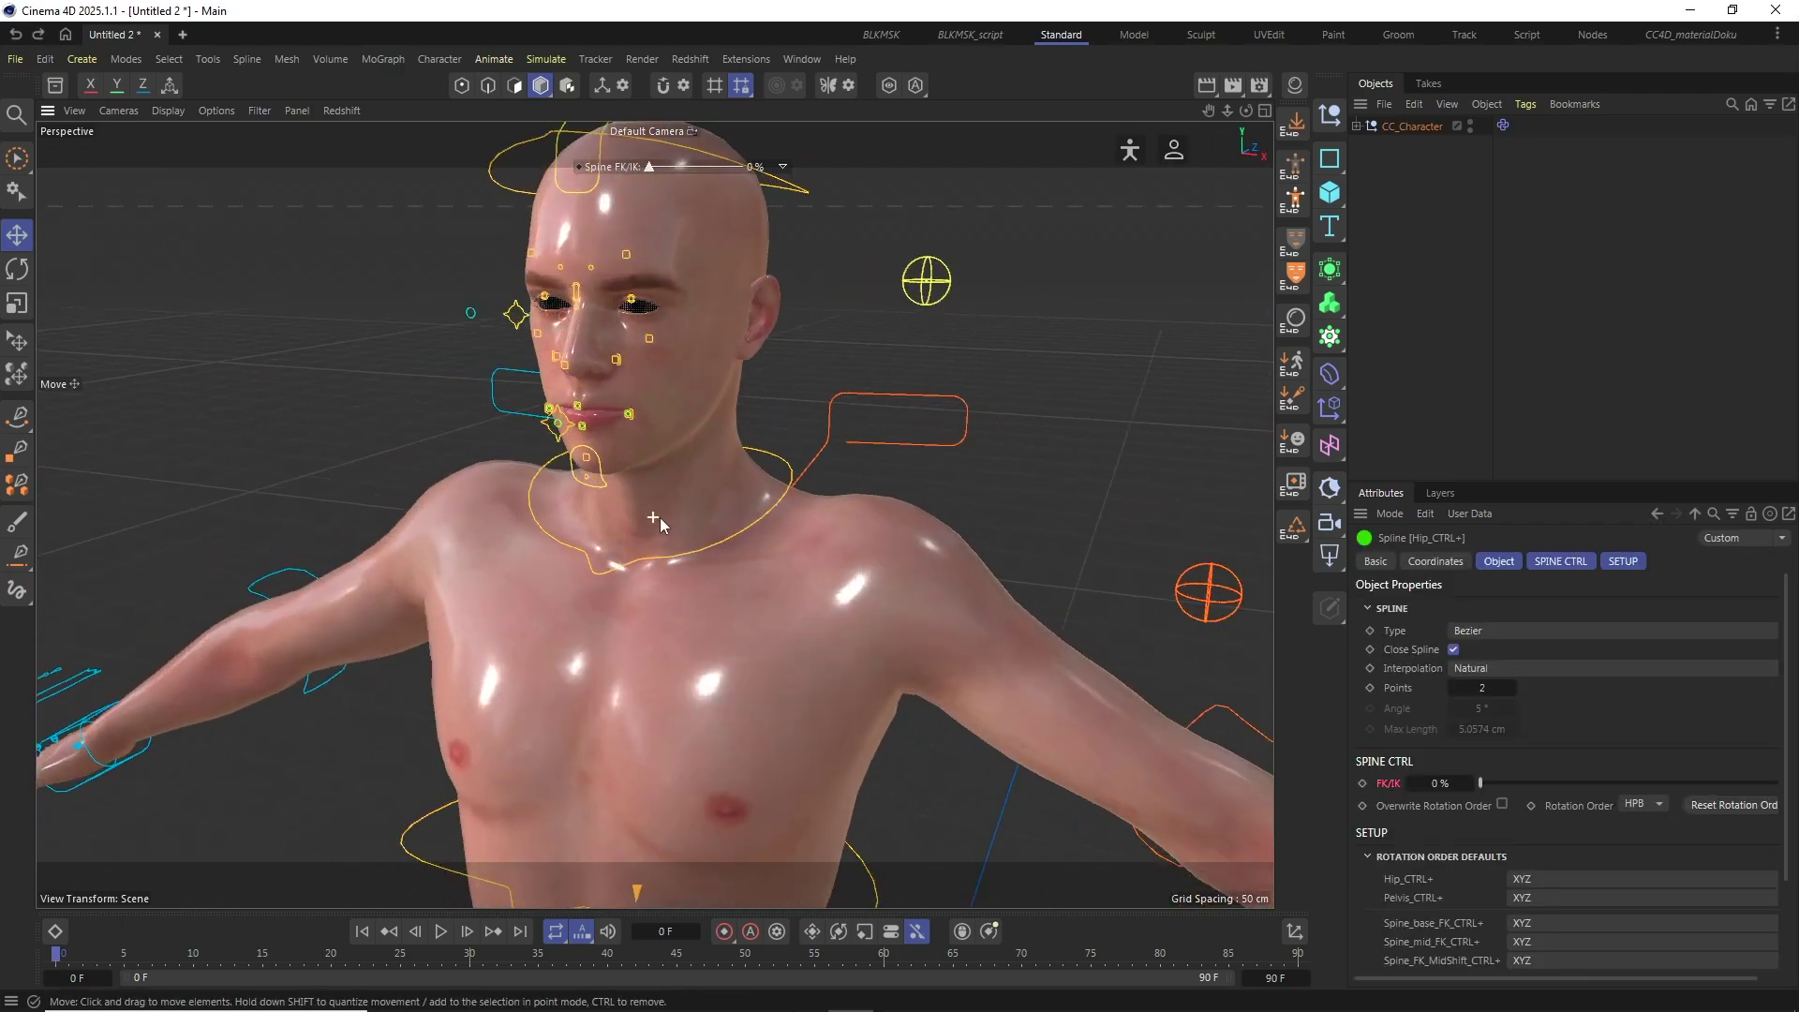
click(492, 231)
click(591, 472)
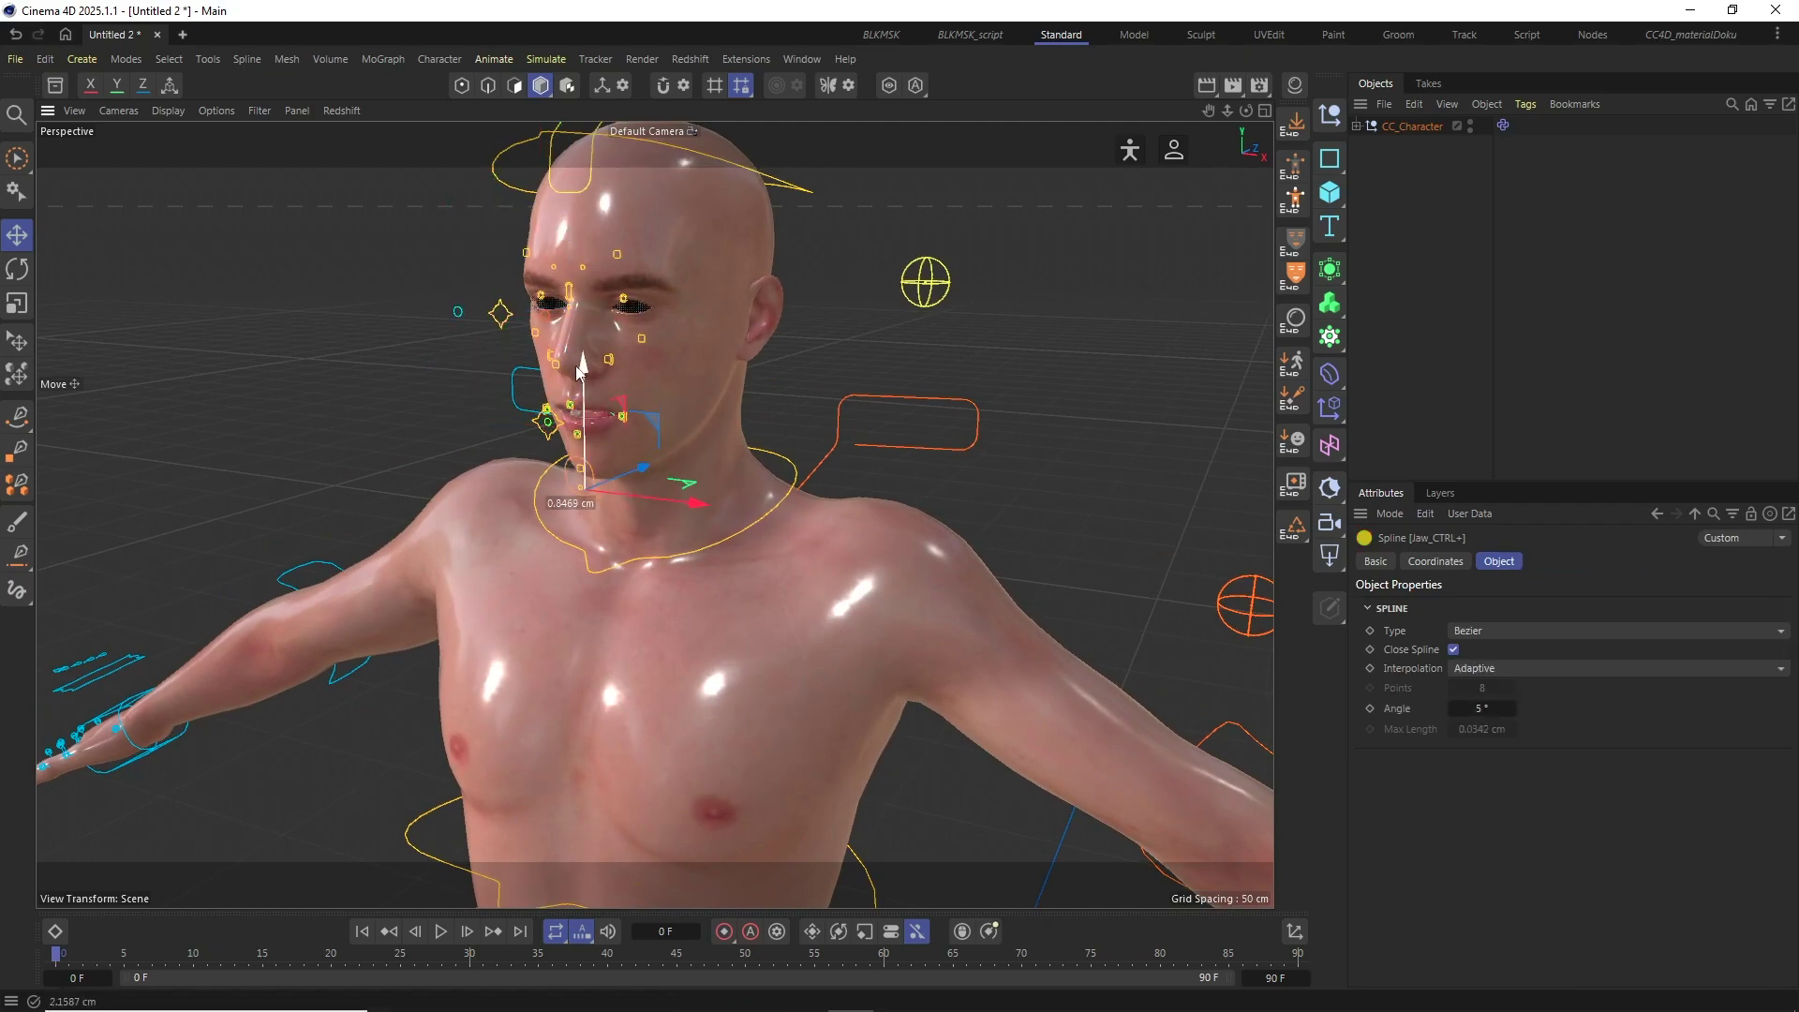
drag(591, 471, 568, 413)
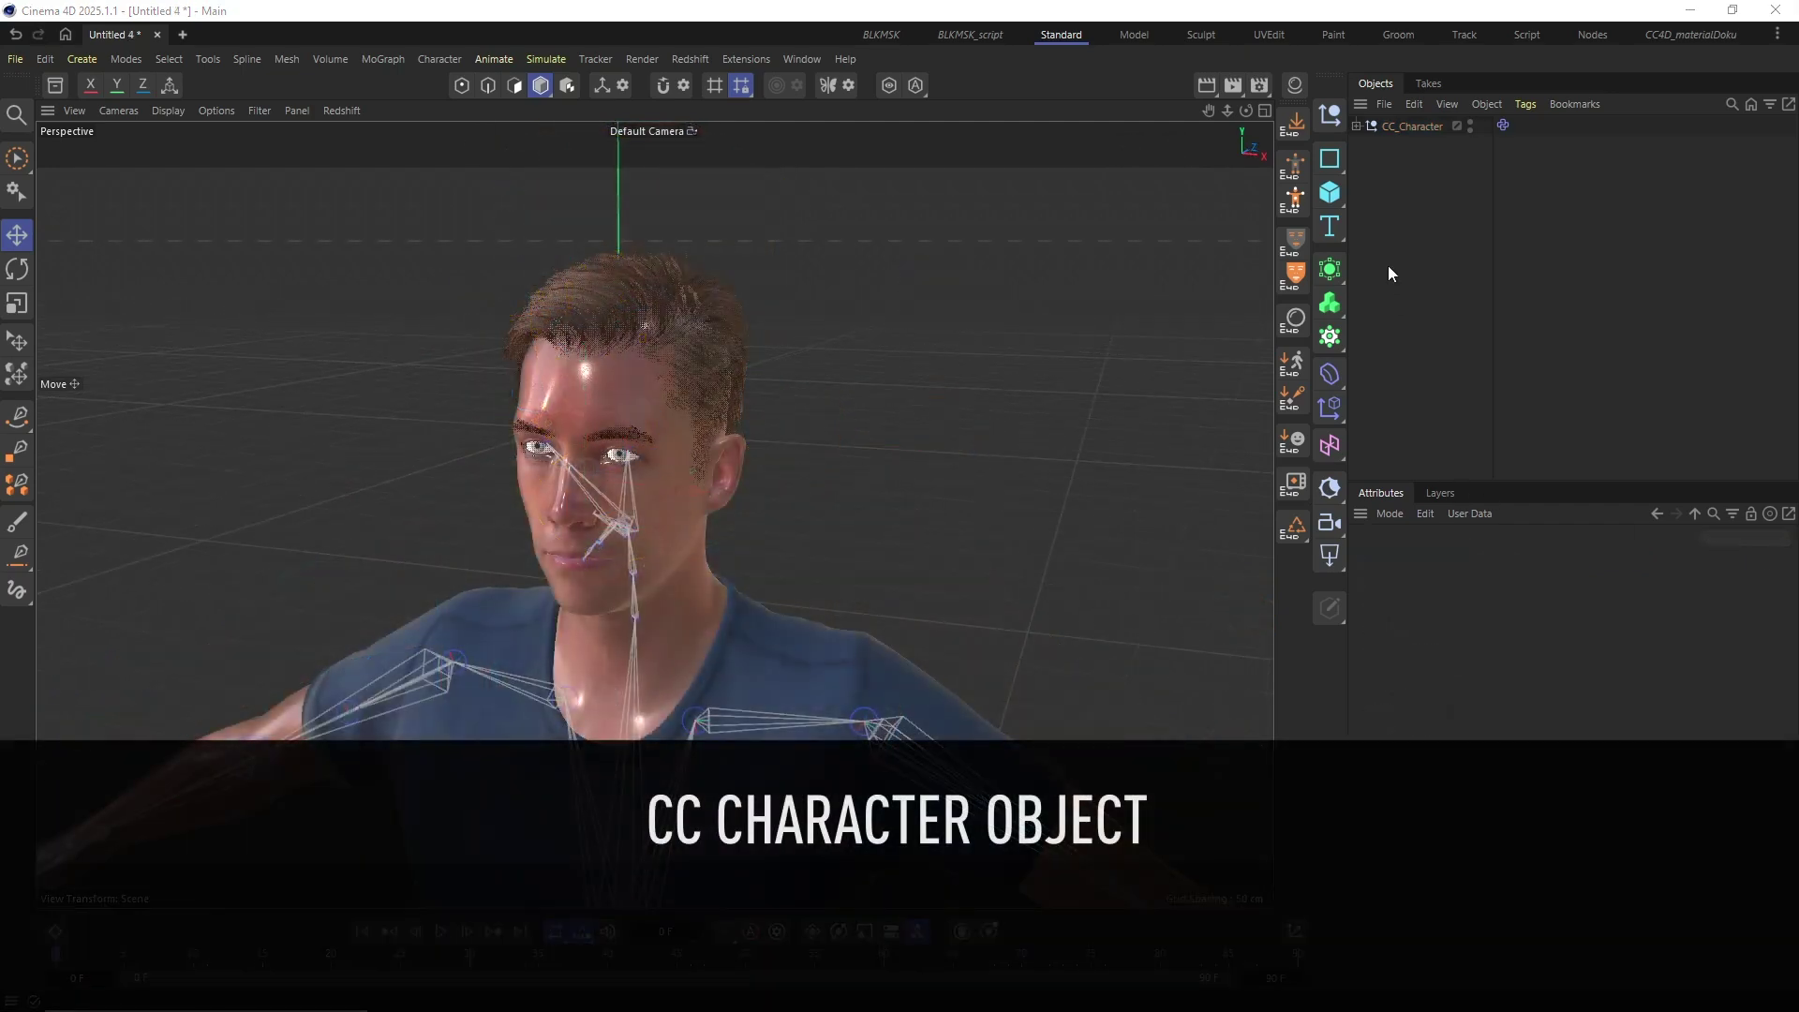
Examine the CC_Character object's child objects and its configured FBX and JSON file paths
click(1387, 127)
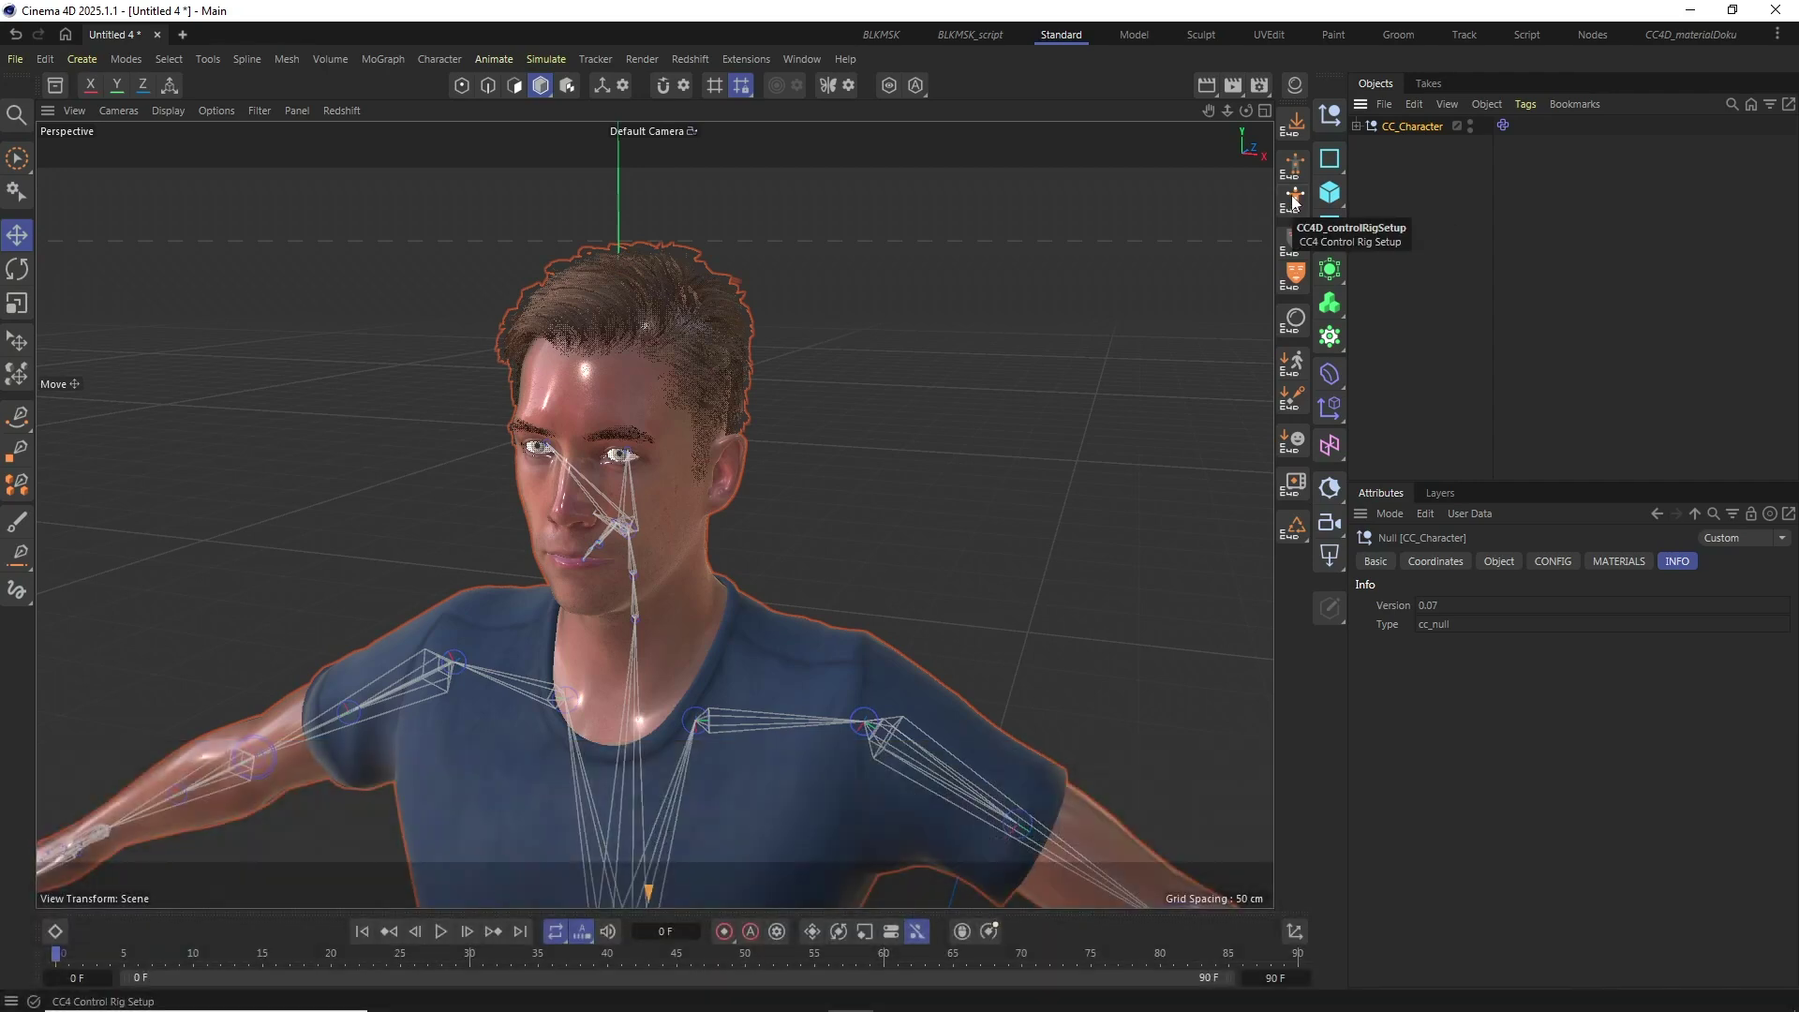
click(1297, 127)
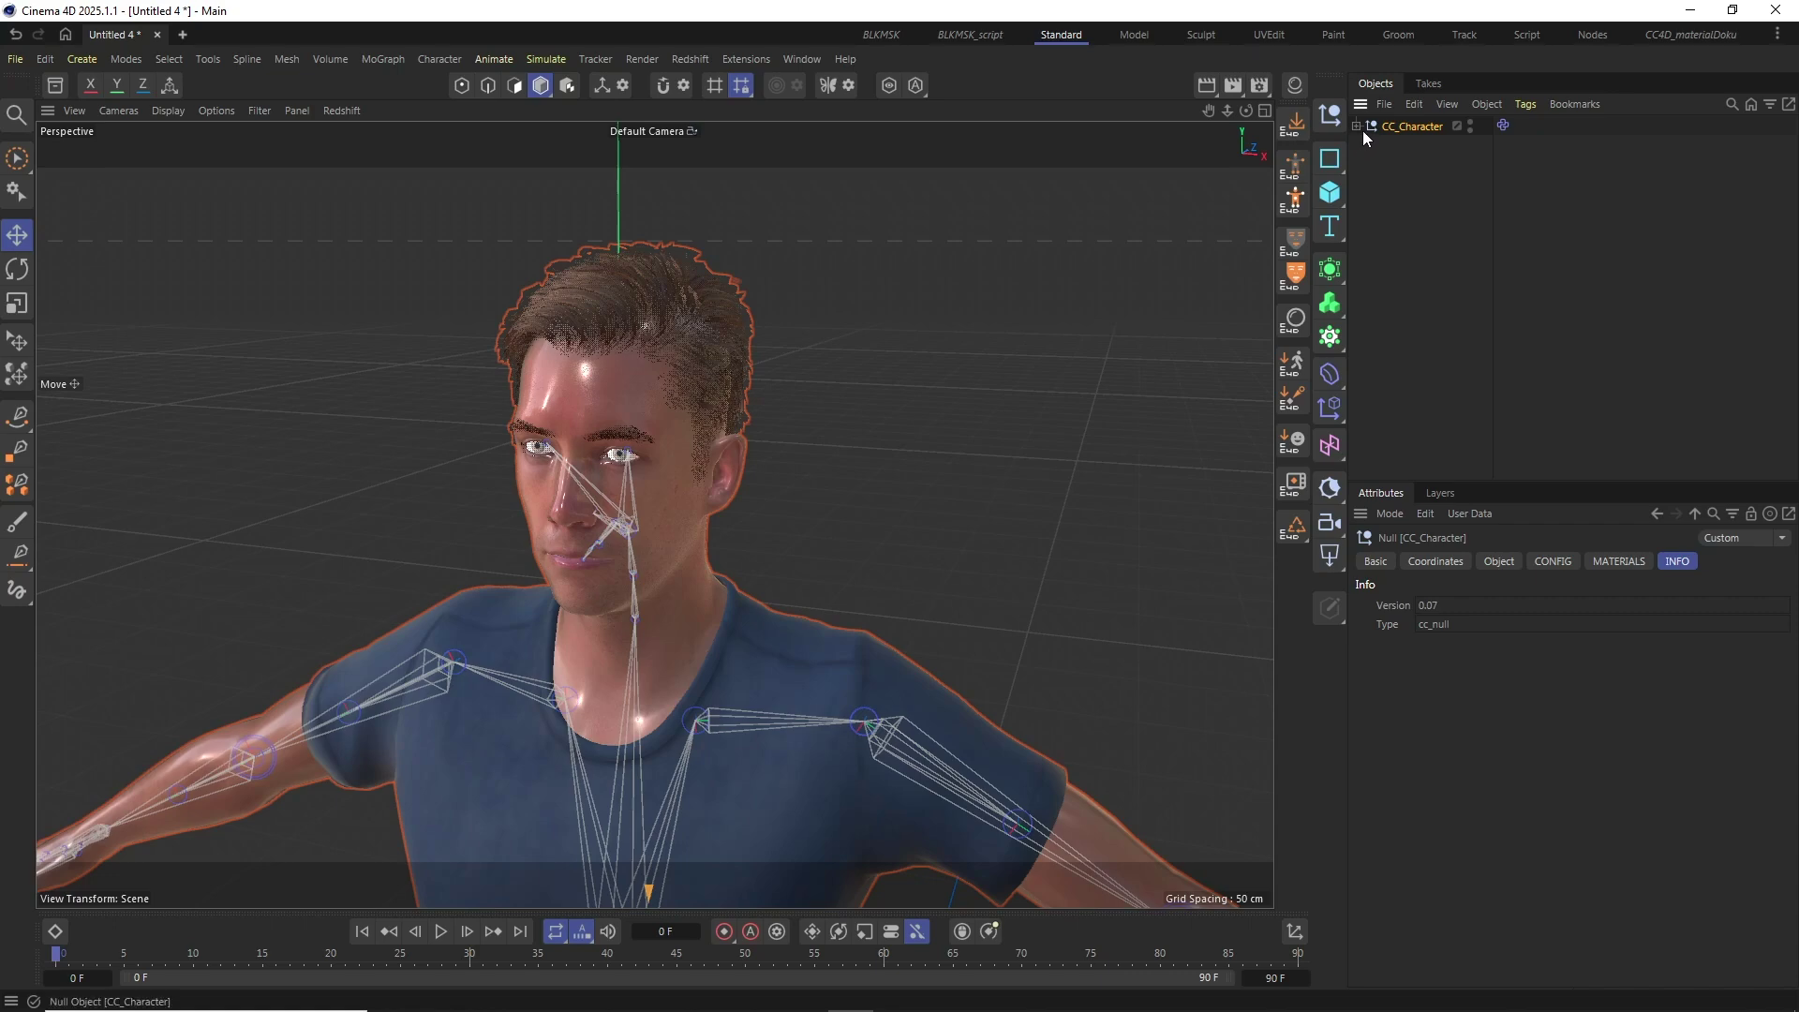
click(1356, 126)
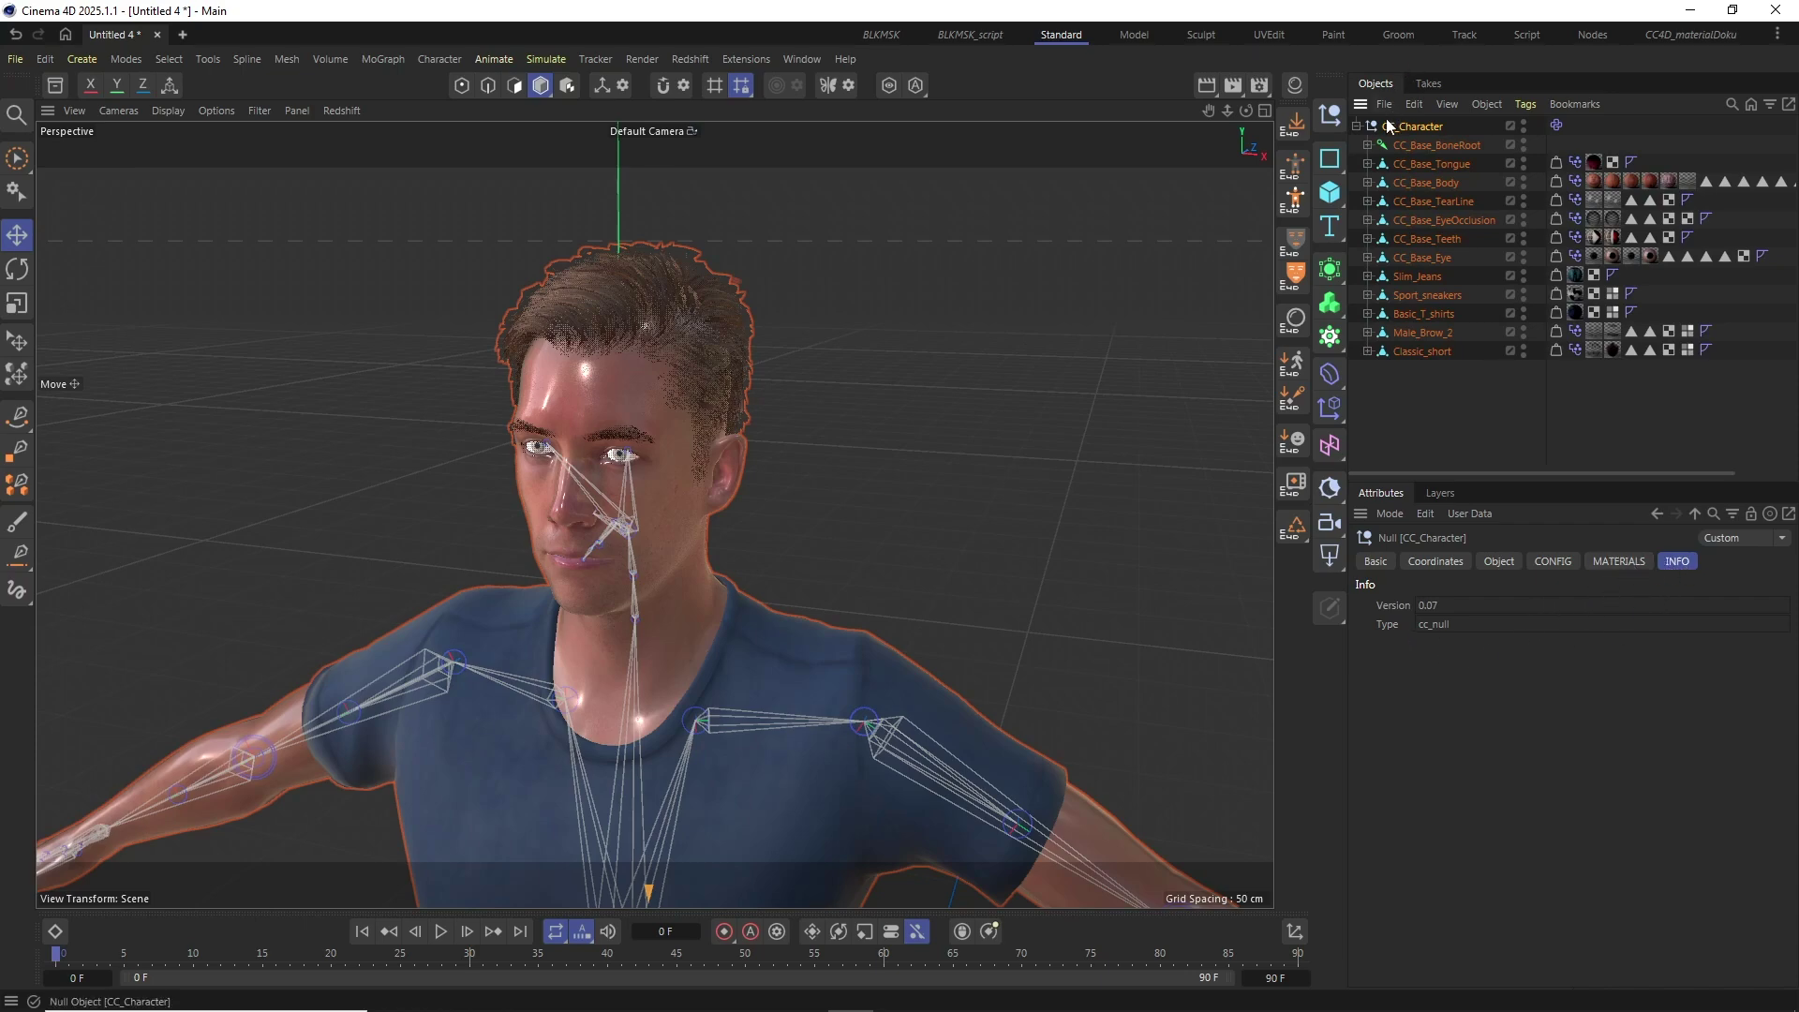
click(1554, 562)
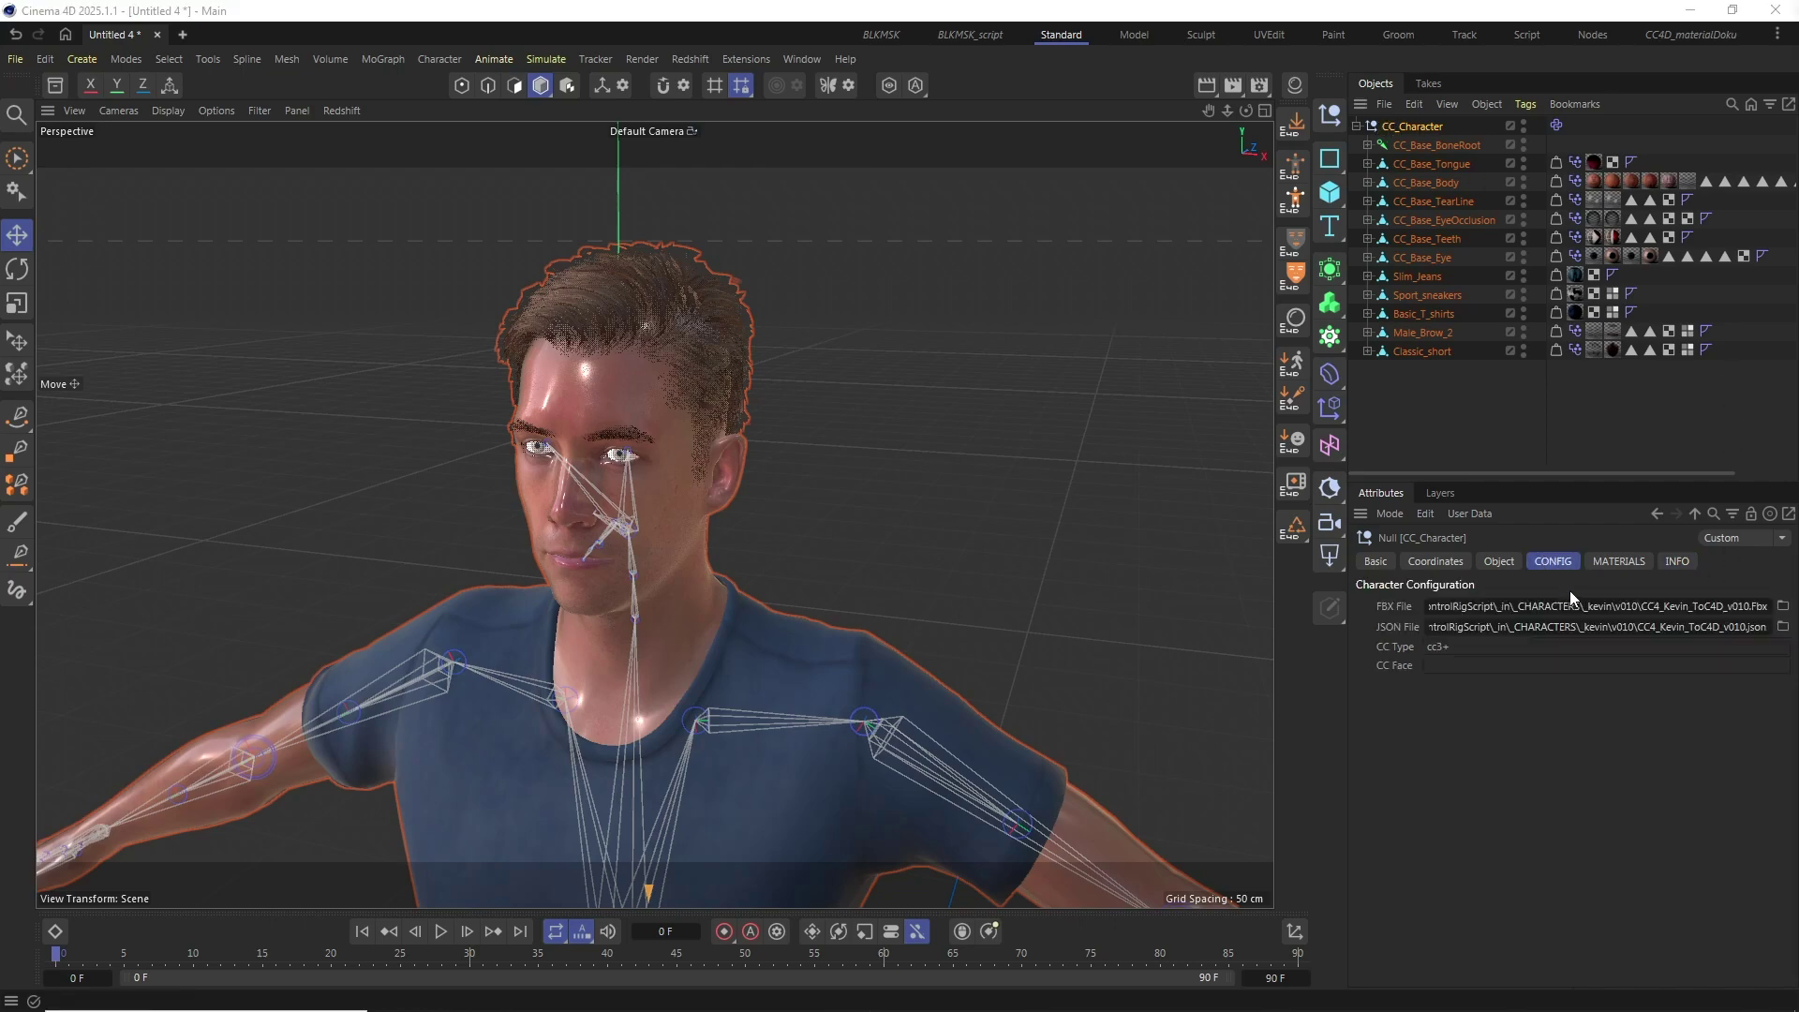
drag(1559, 606, 1769, 606)
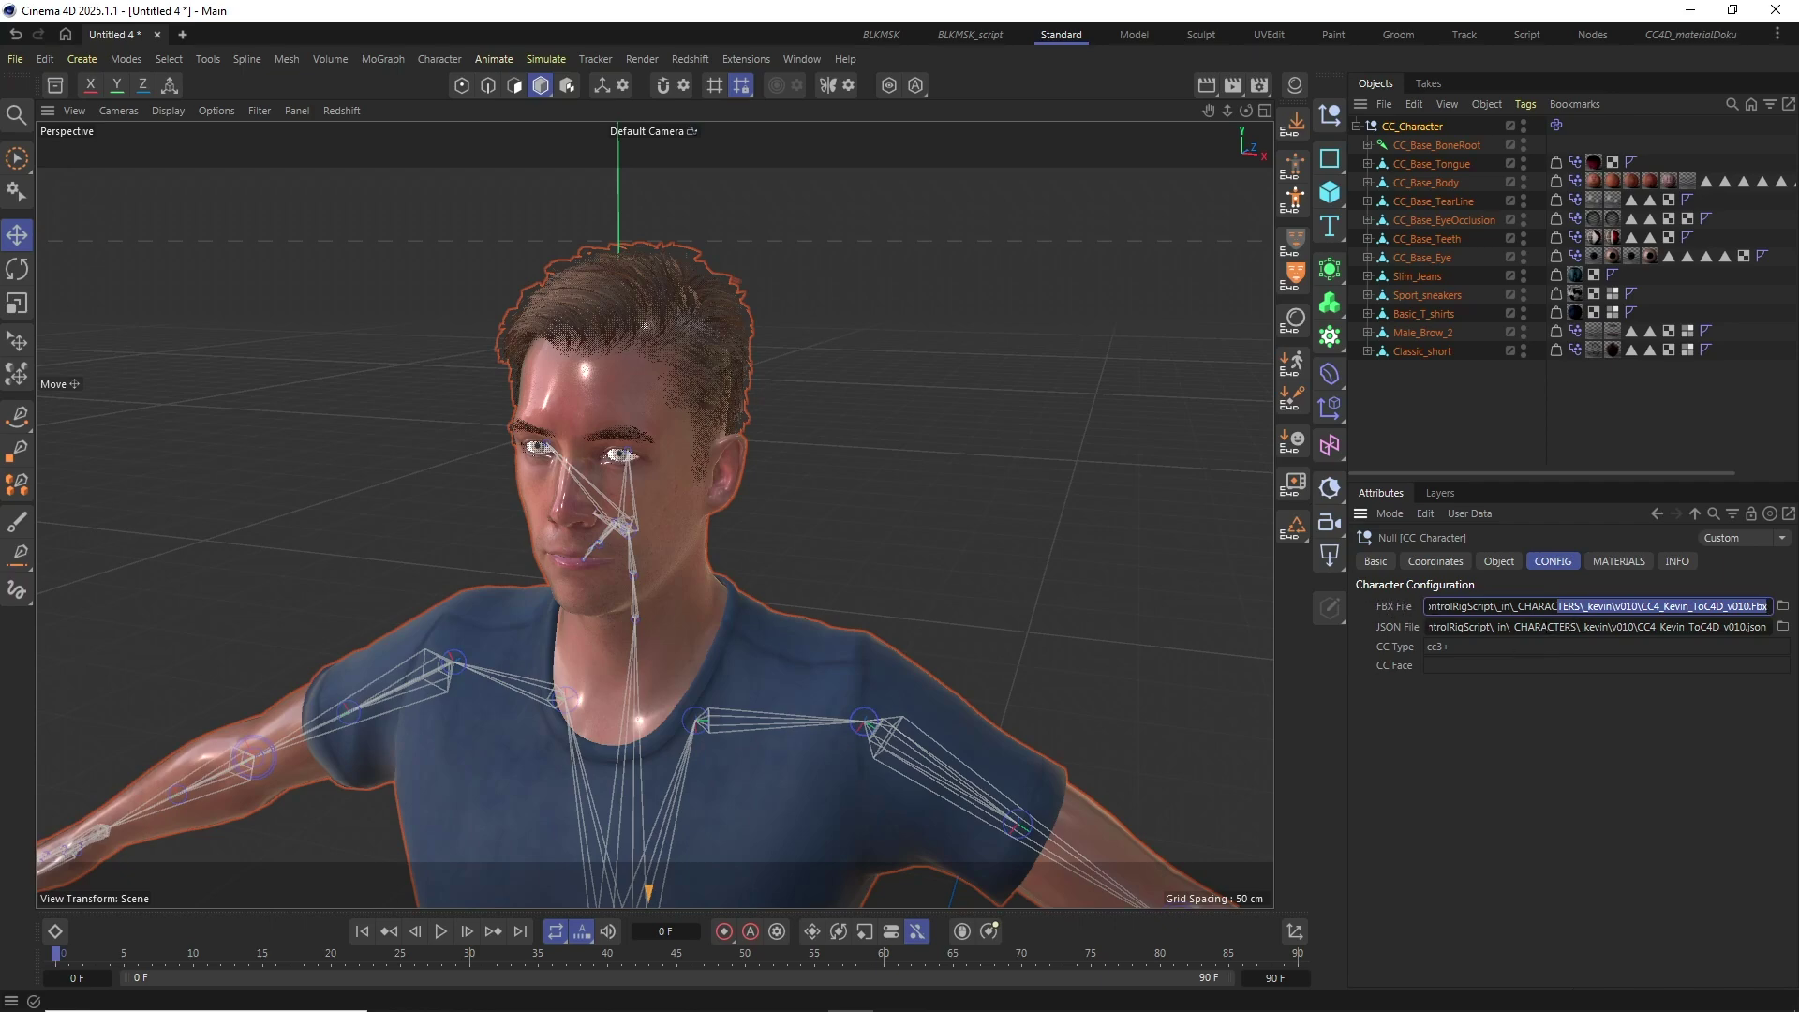
drag(1542, 627, 1768, 627)
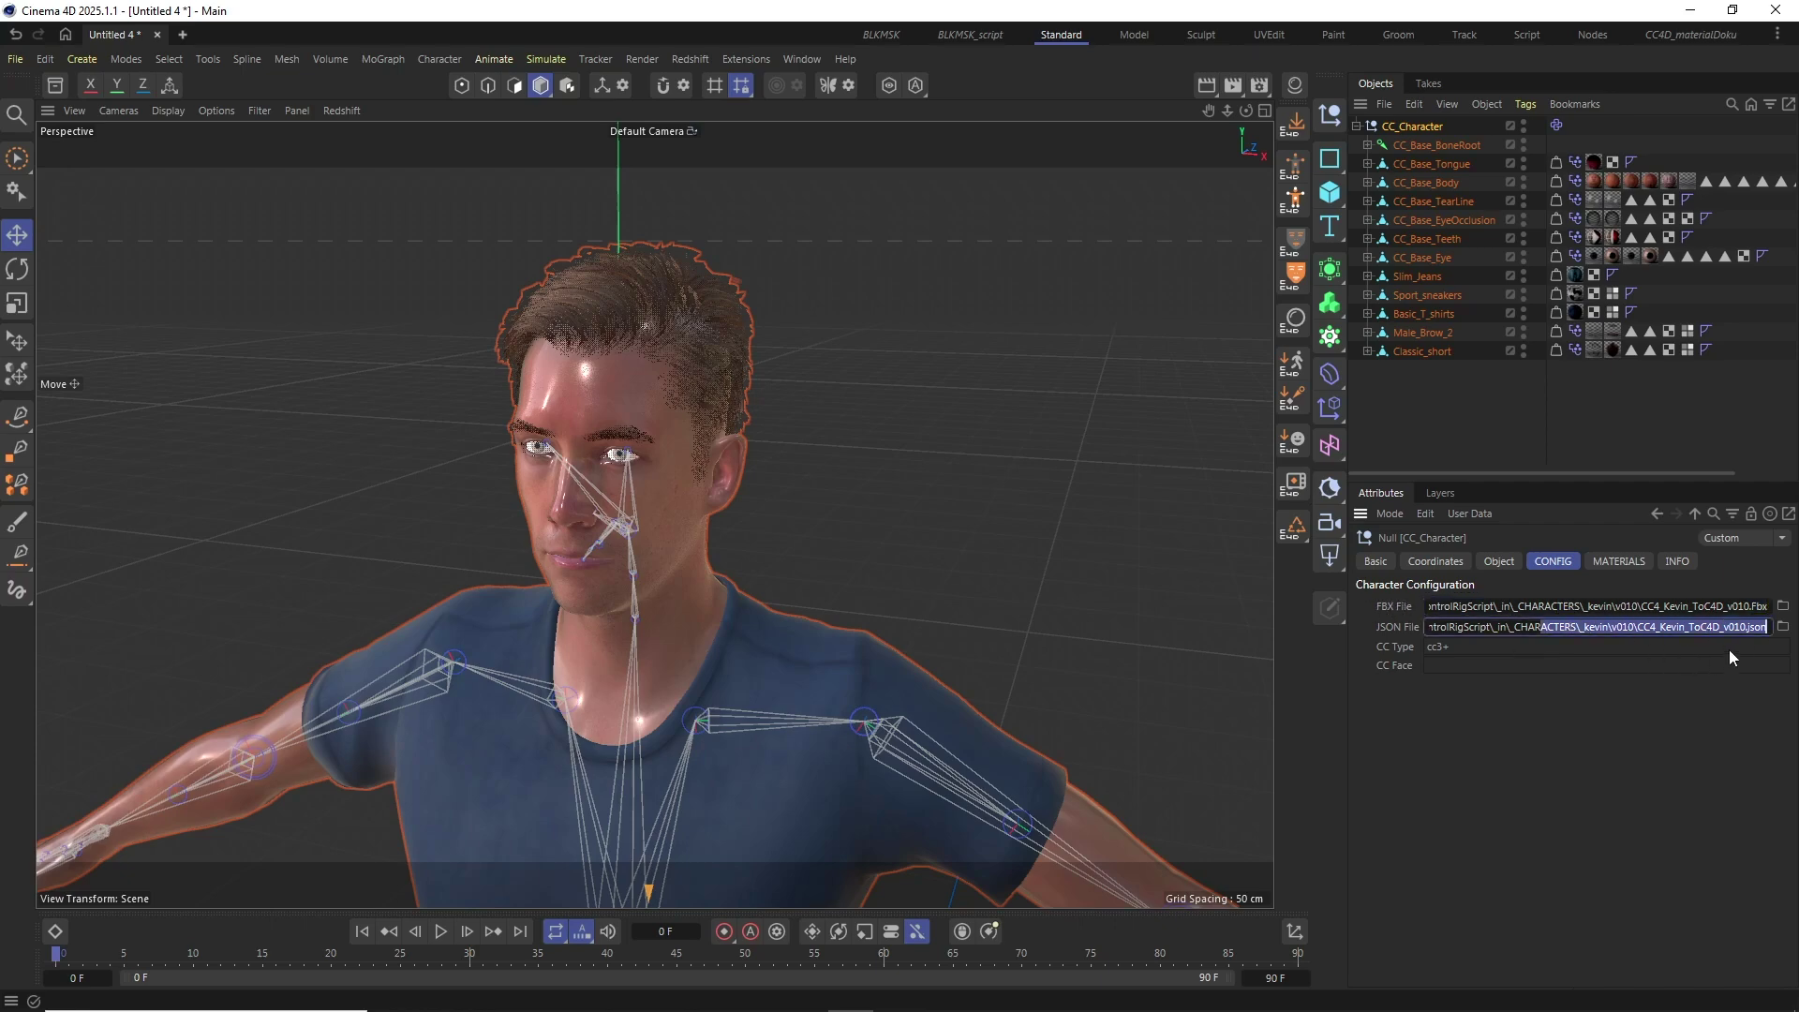
click(1677, 699)
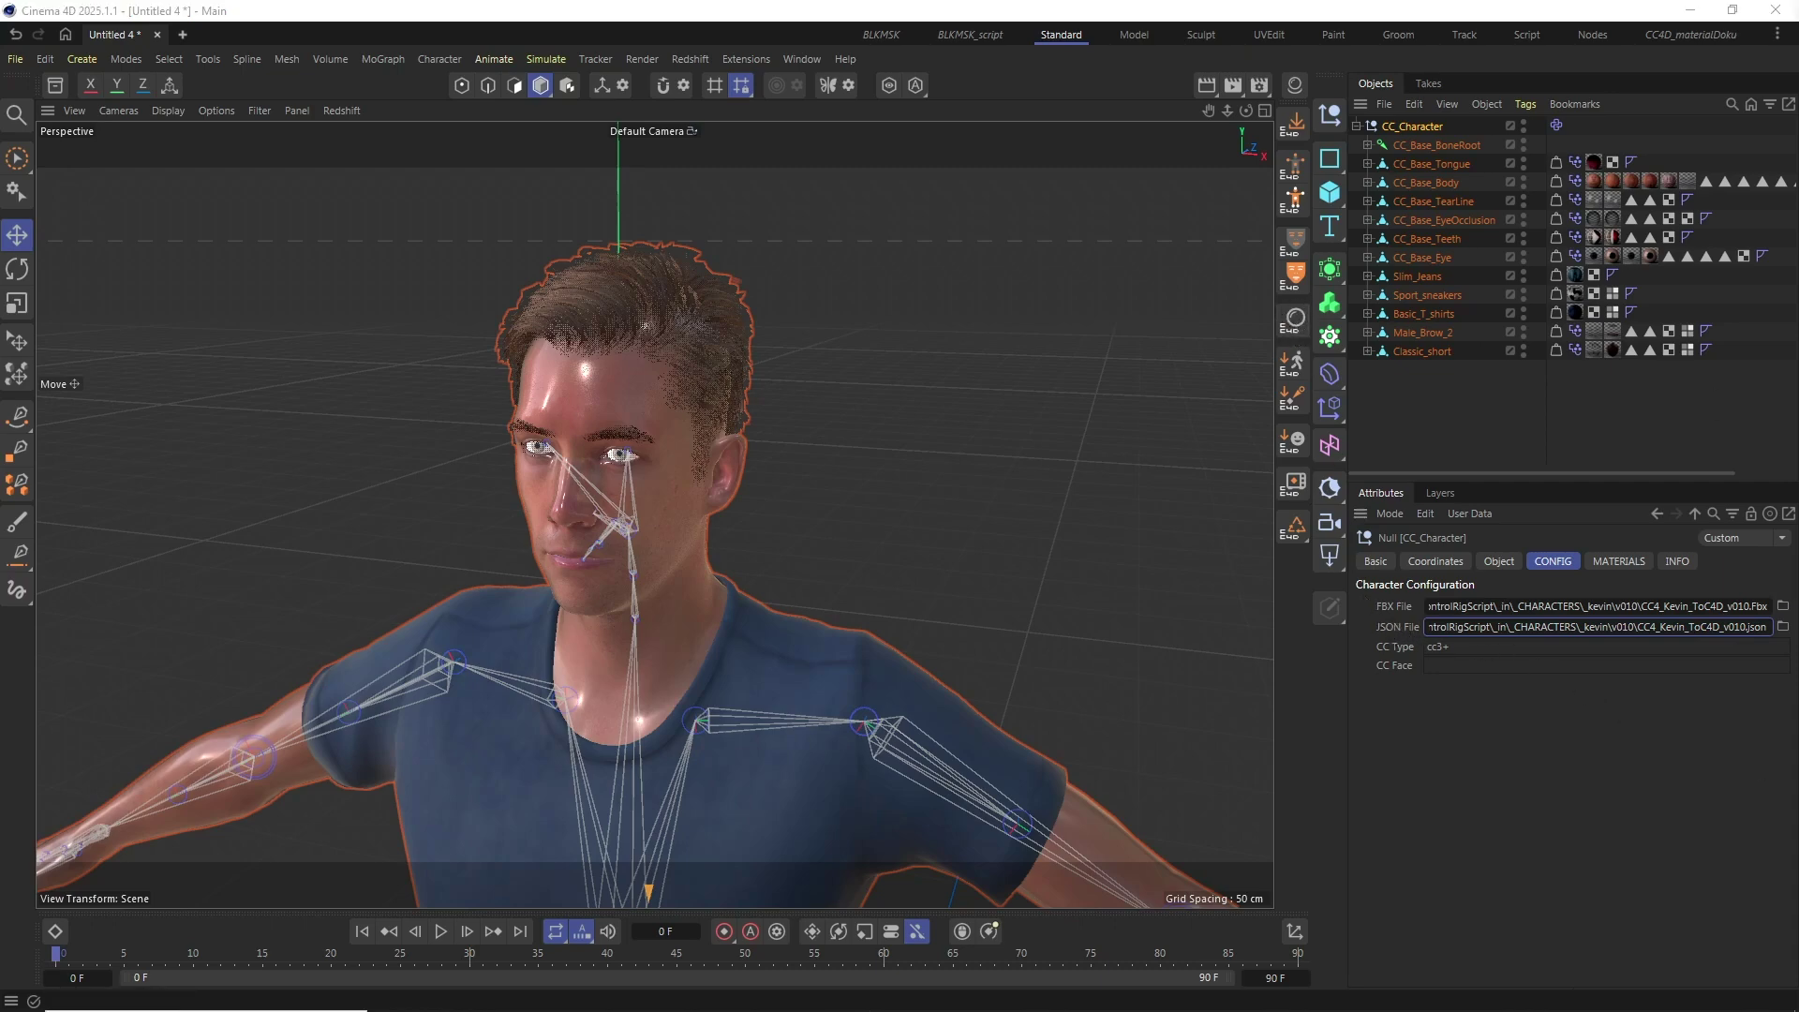
Build the CC4 control rig for CC_Character and reselect the character's root object
click(1294, 199)
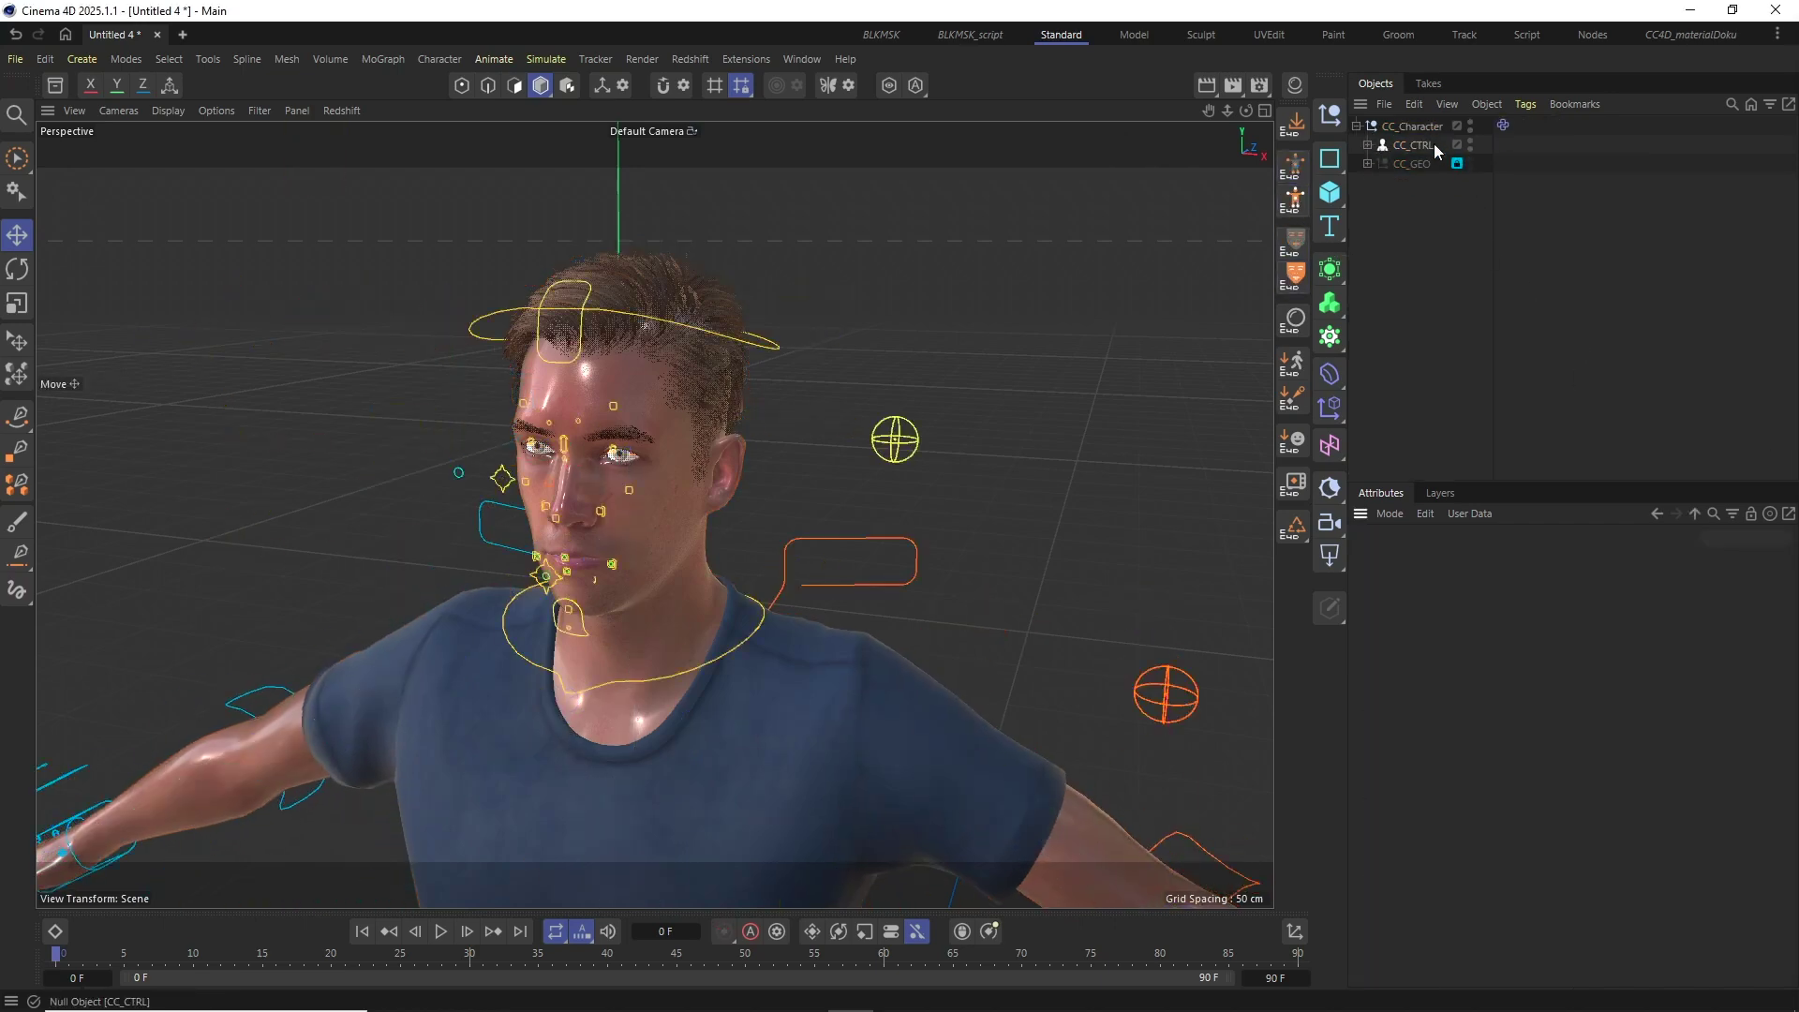
click(1408, 128)
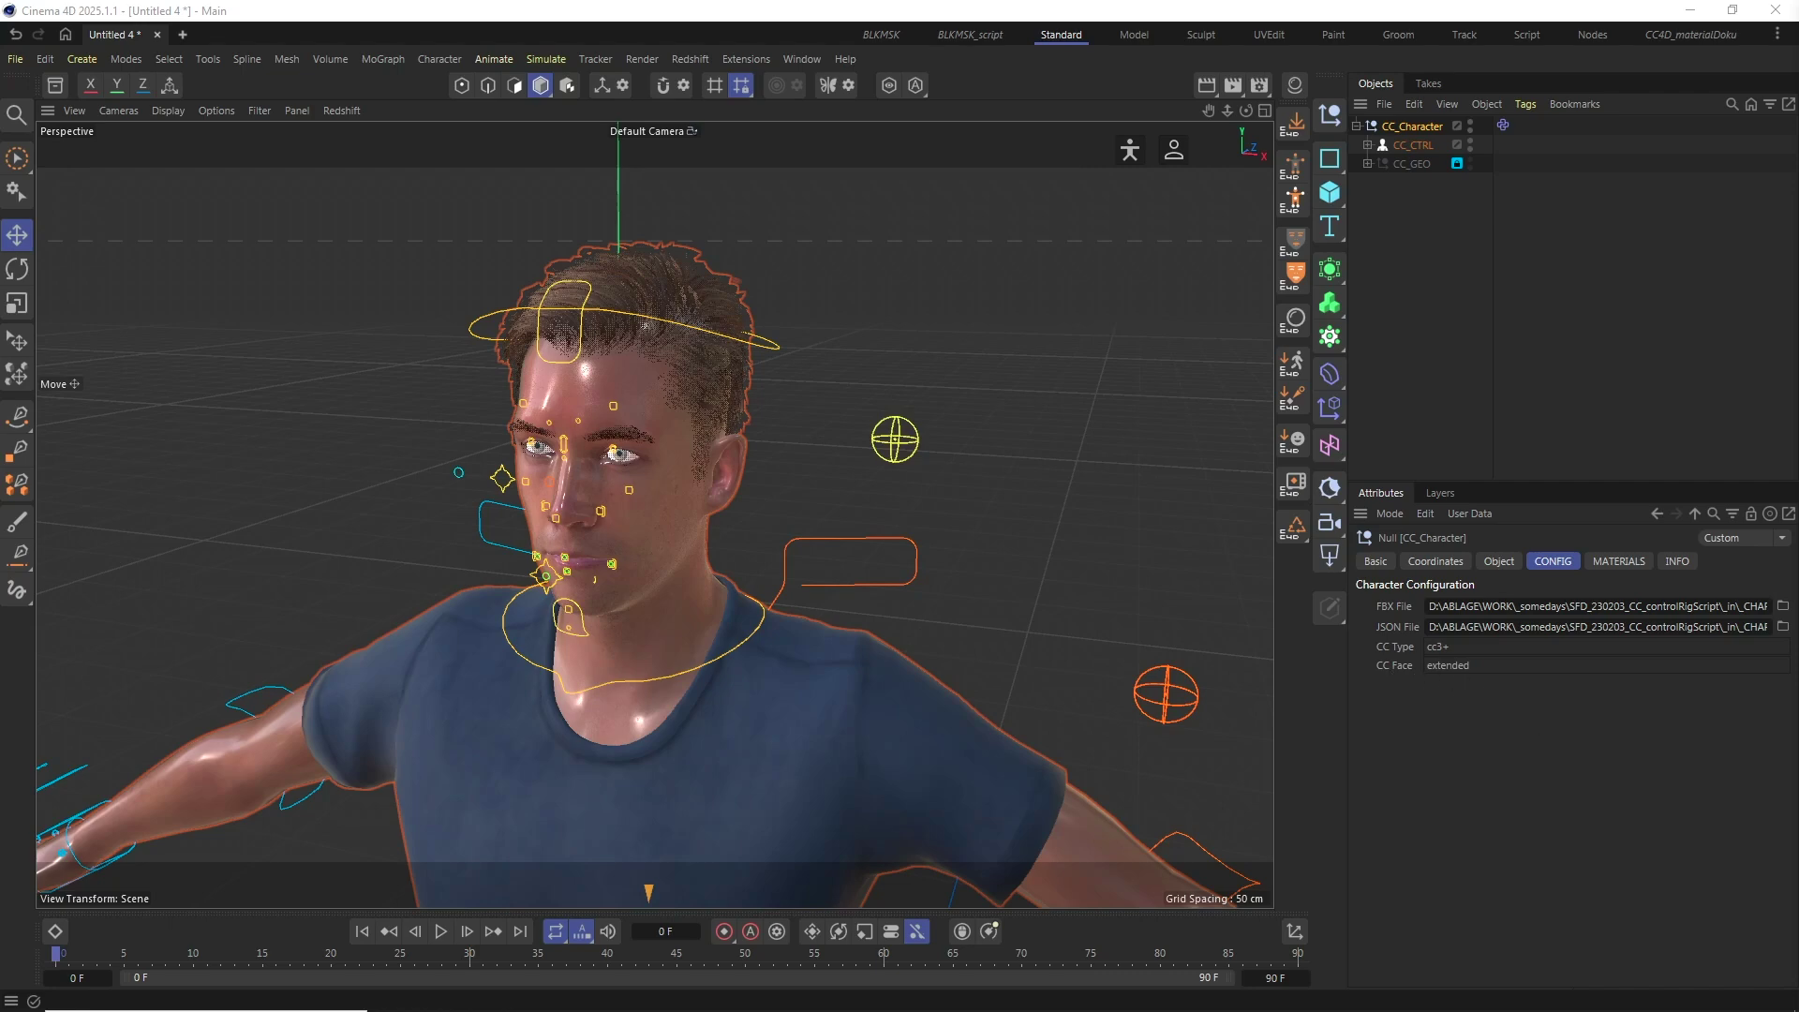
Examine CC_Character's material setup alongside the CC_GEO objects, including the skin materials grouped under CC_BASE_BODY
click(1603, 561)
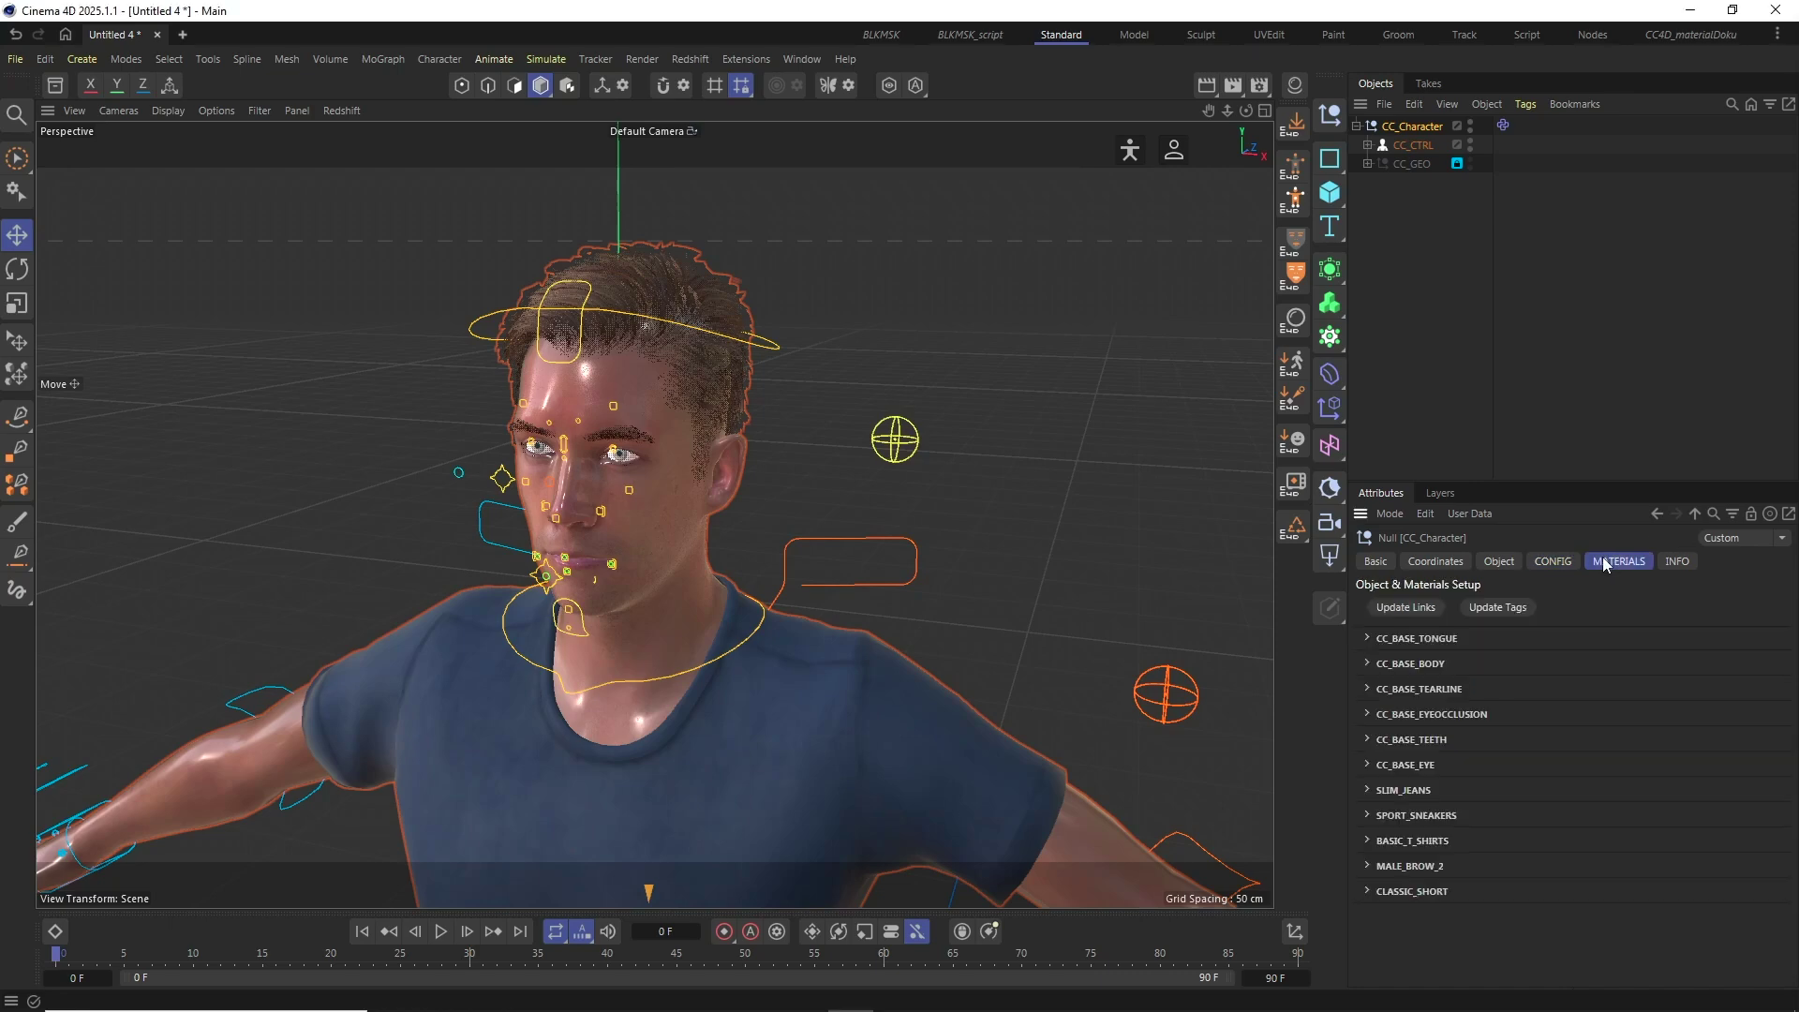
drag(1538, 482, 1537, 440)
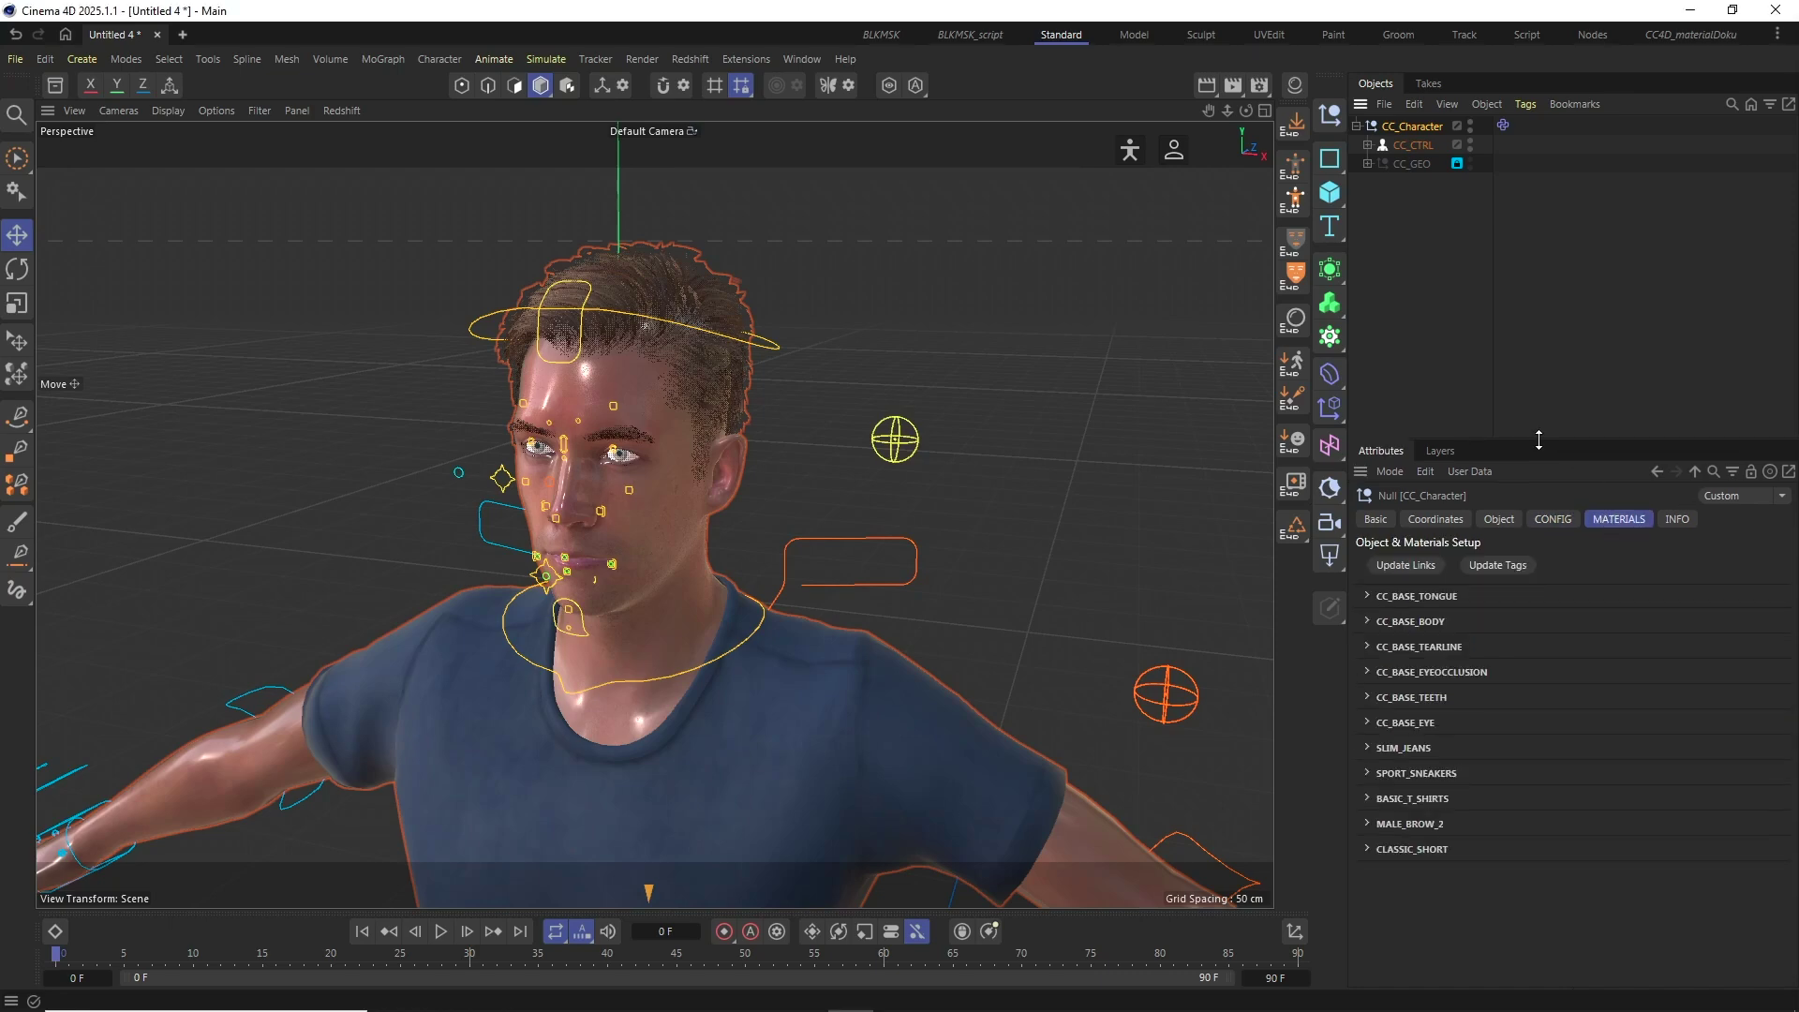
click(1368, 163)
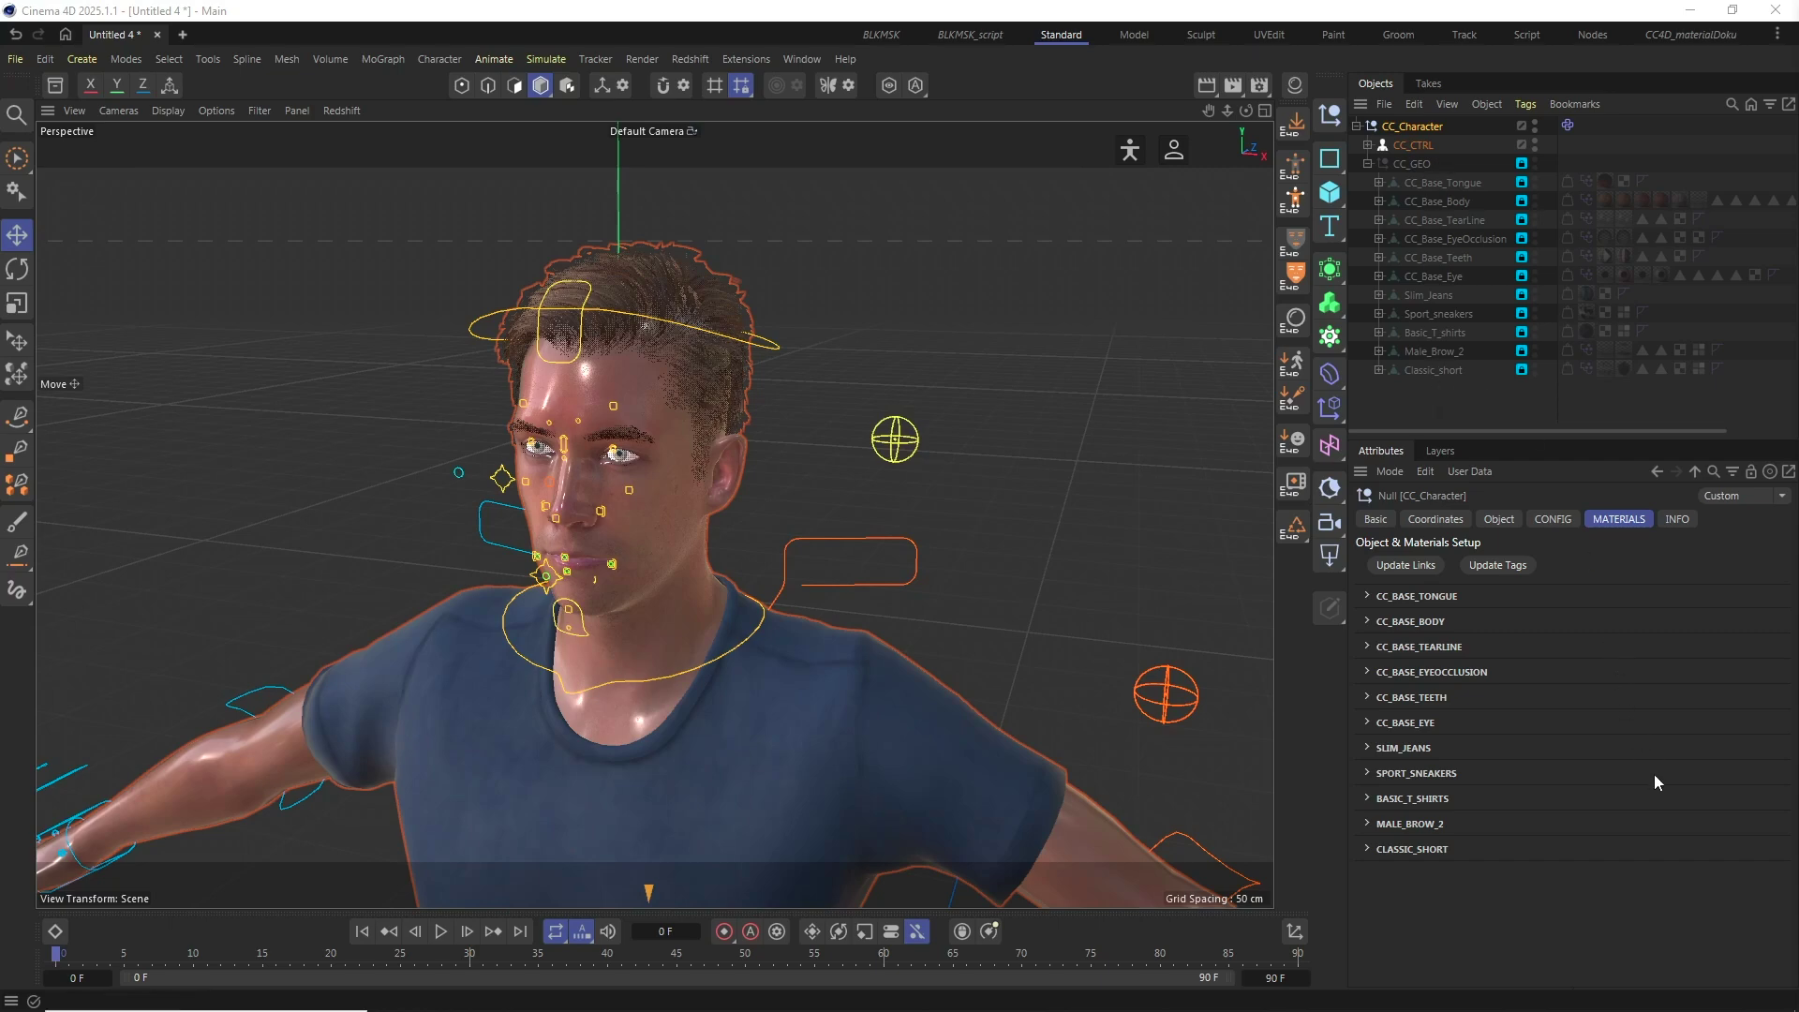
click(1368, 621)
click(1376, 648)
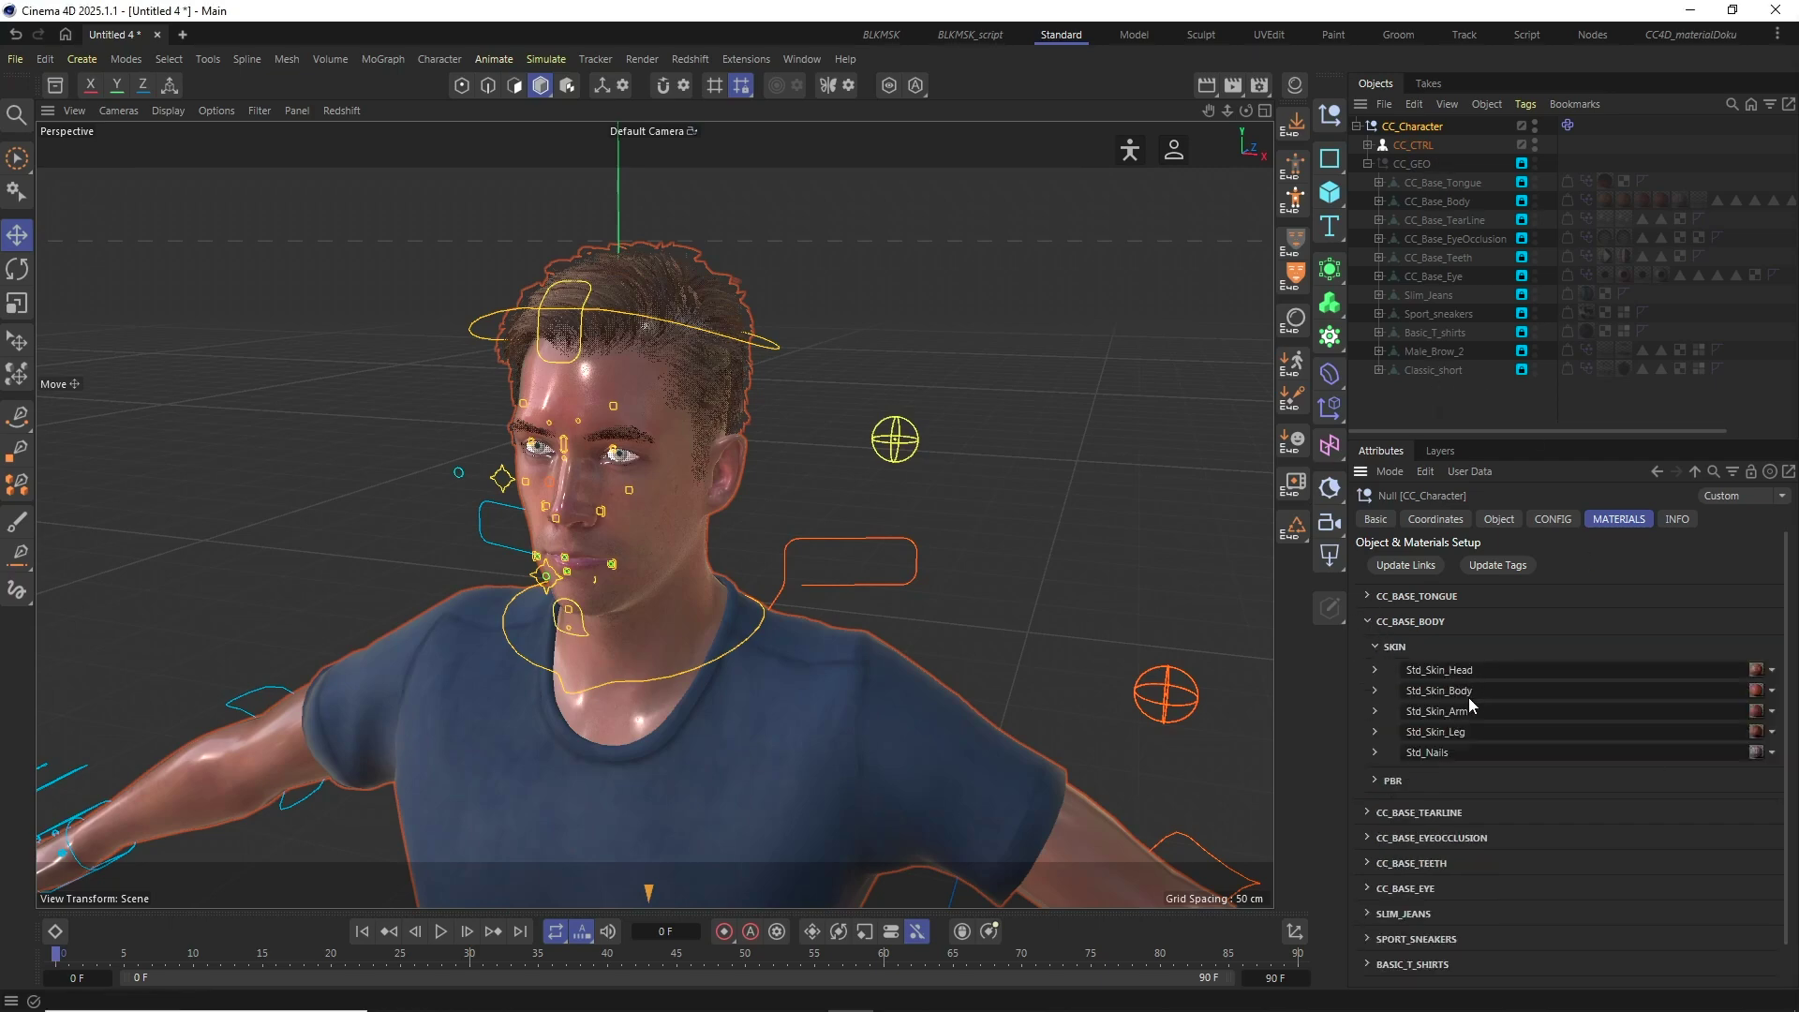
click(1367, 621)
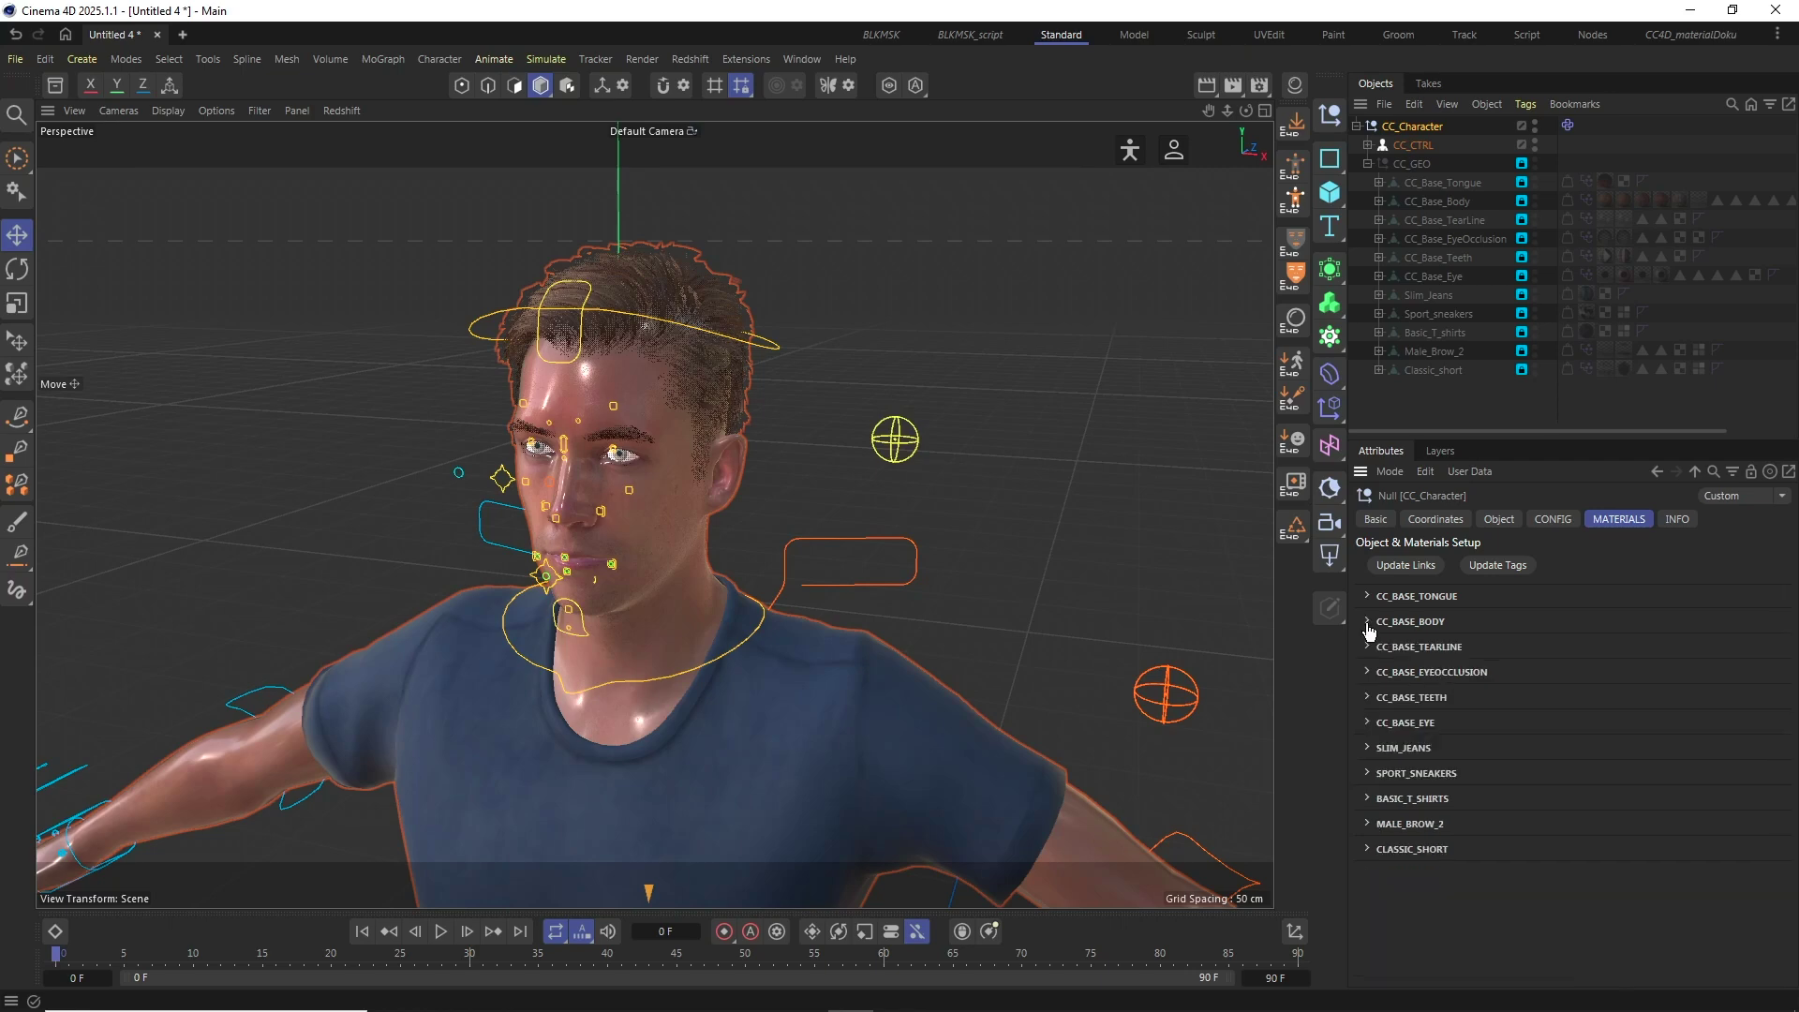
Start the Redshift render in the viewport and set the CLASSIC_SHORT hair's strand End Color to bright red (RGB 255, 6, 0)
click(341, 111)
click(368, 146)
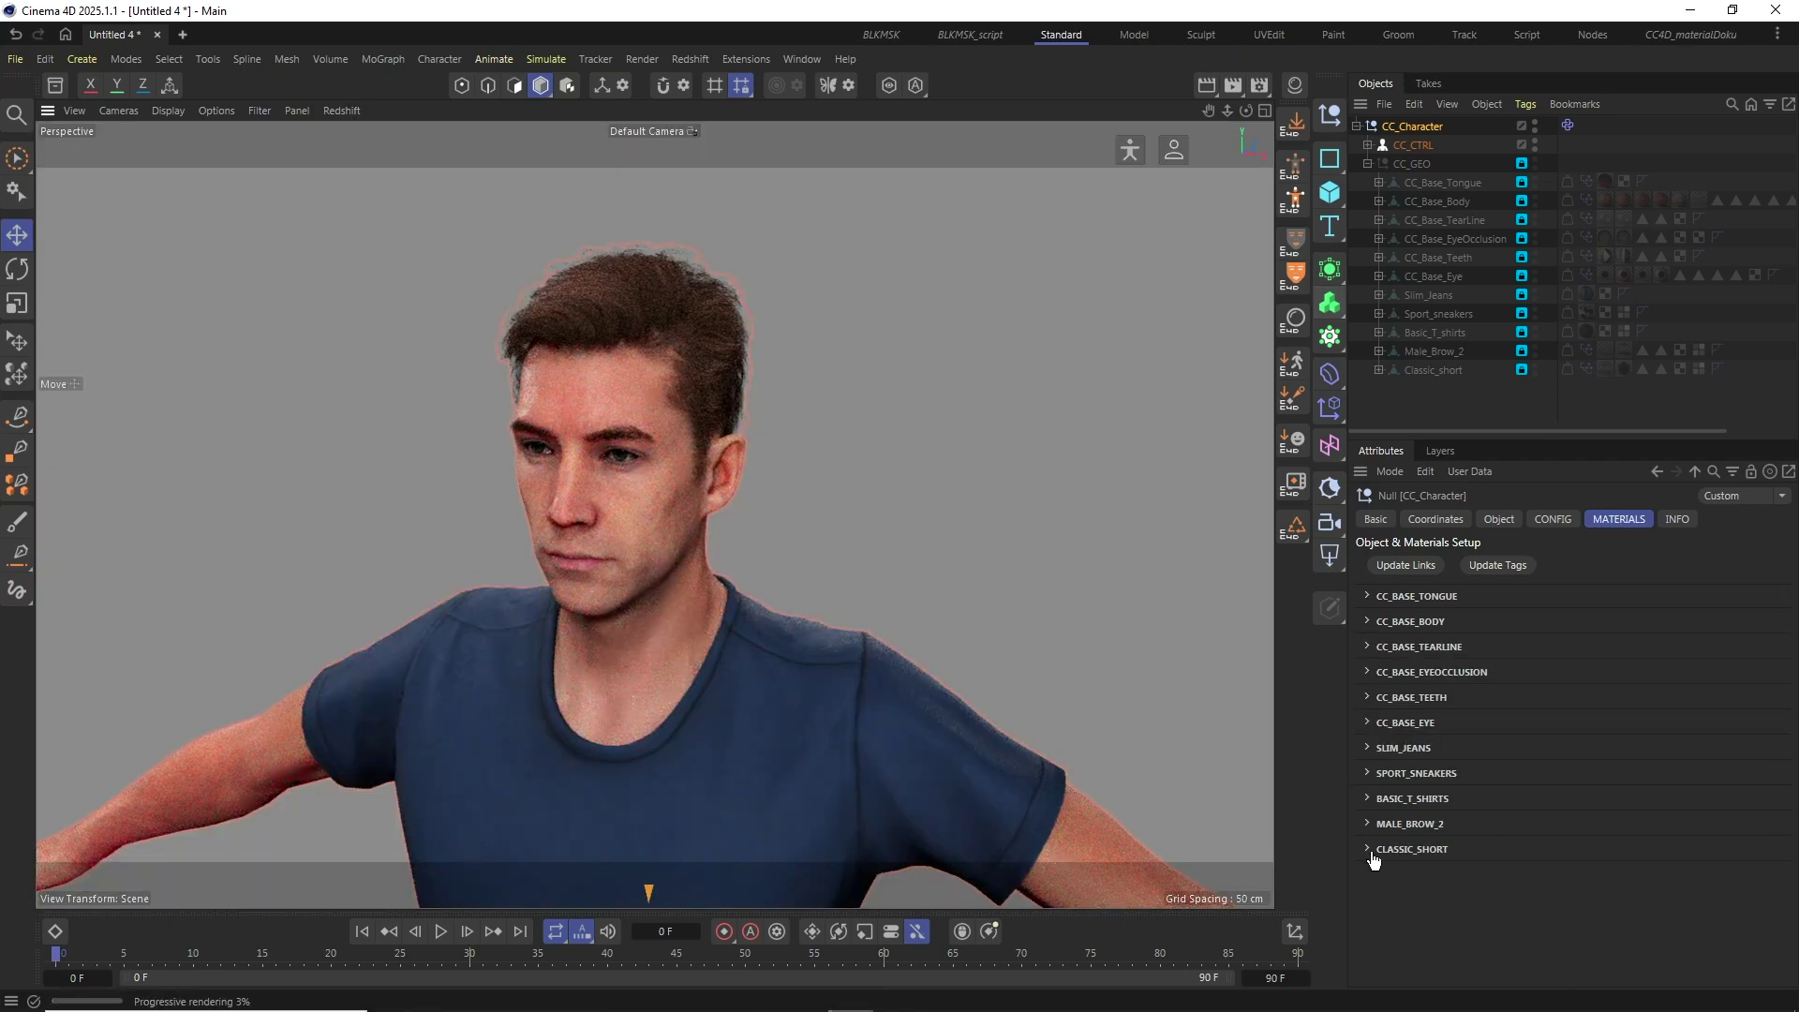
click(1368, 849)
click(1376, 874)
scroll(1413, 858, down, 5)
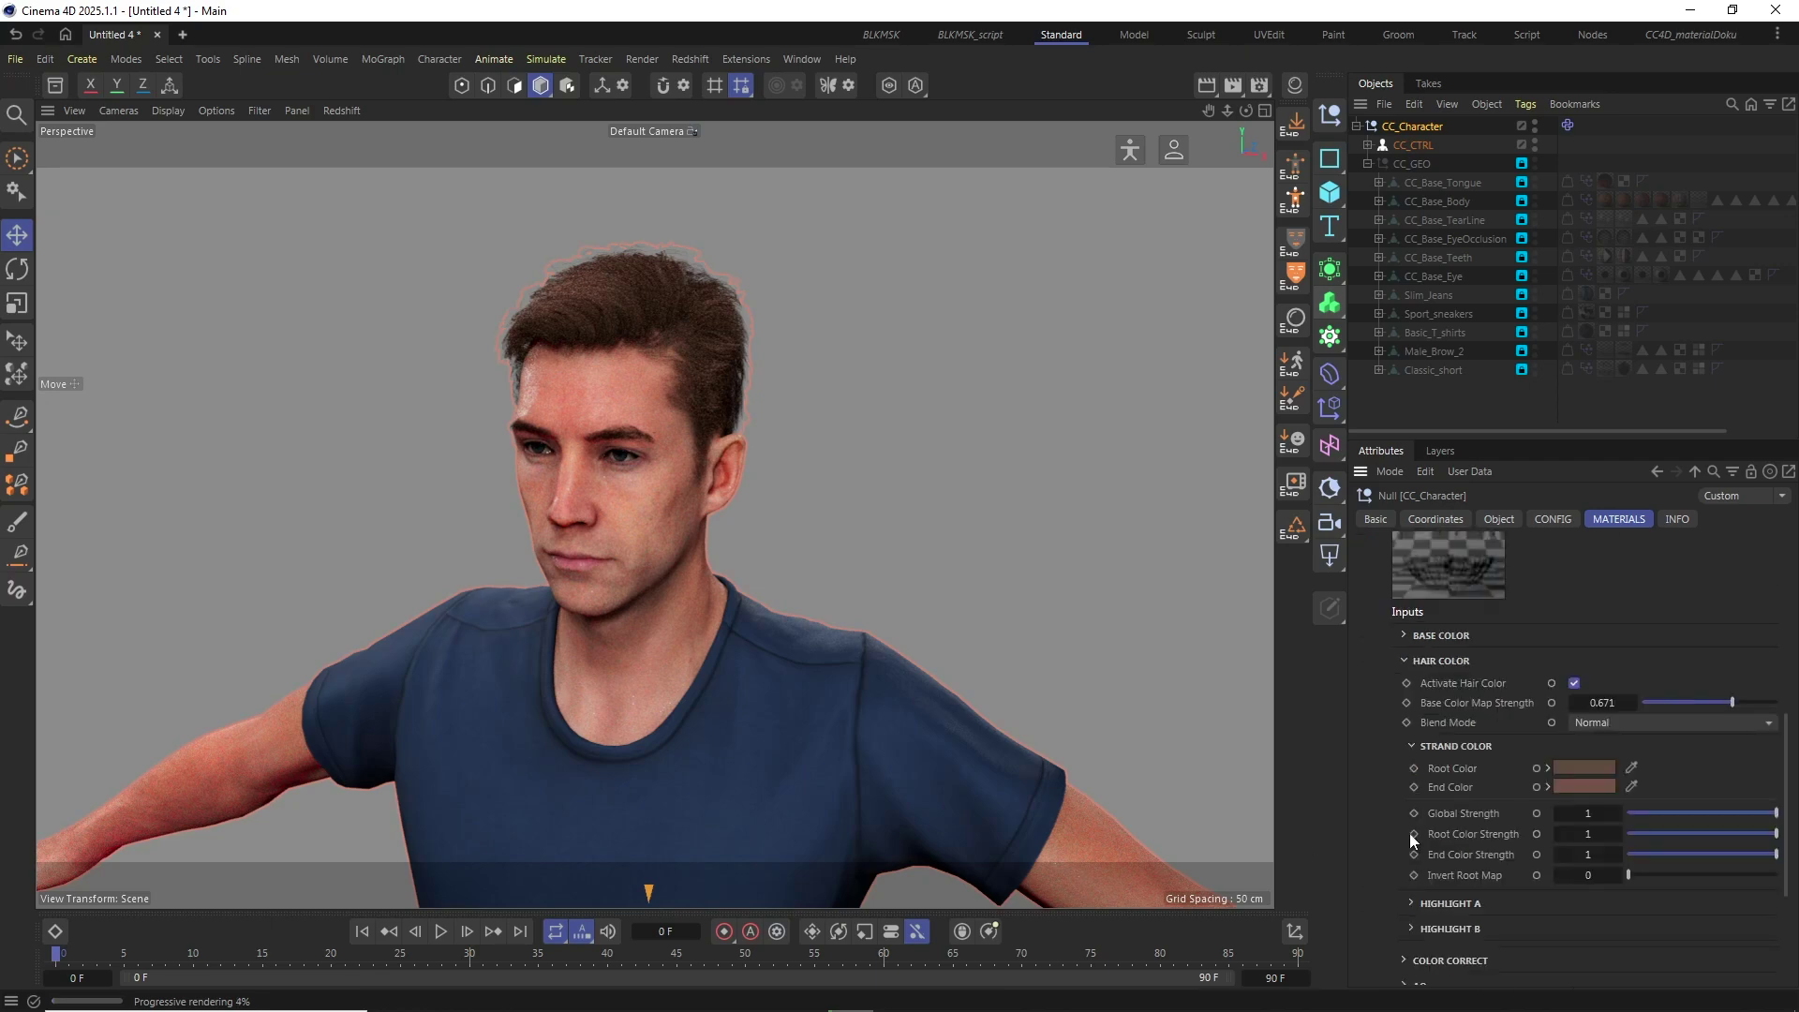
click(1590, 783)
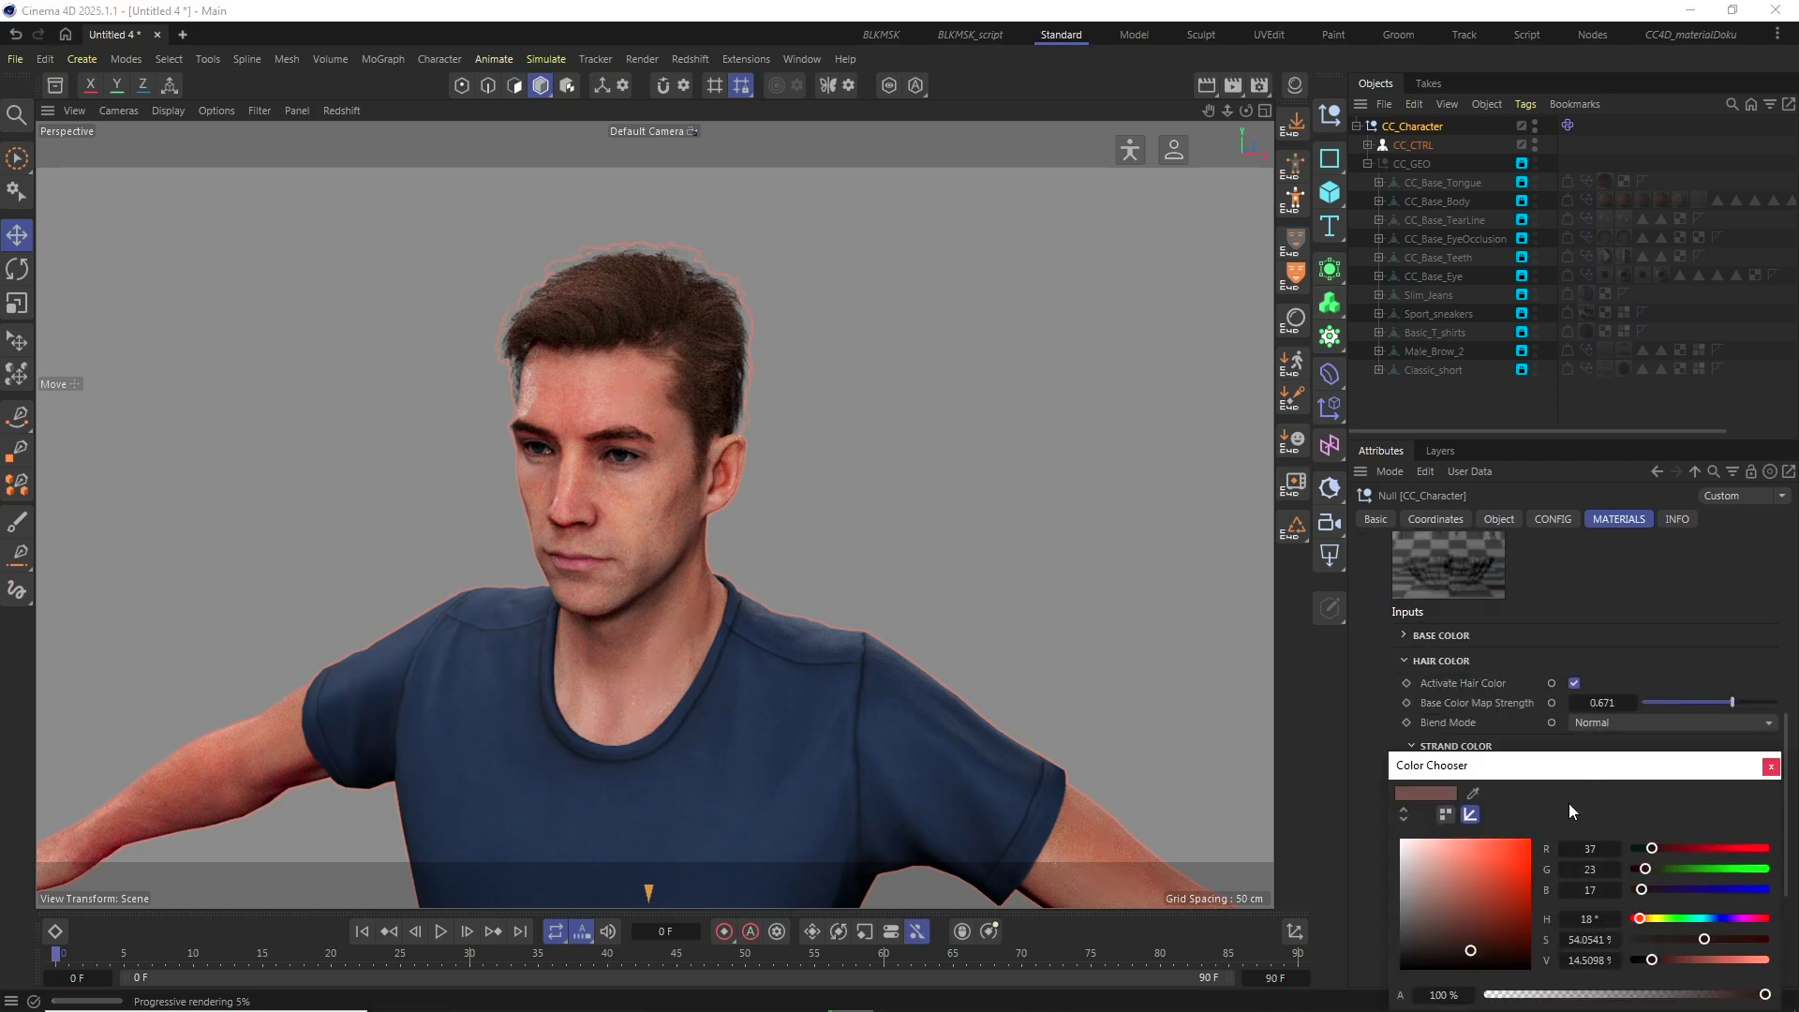
click(1523, 838)
click(1530, 838)
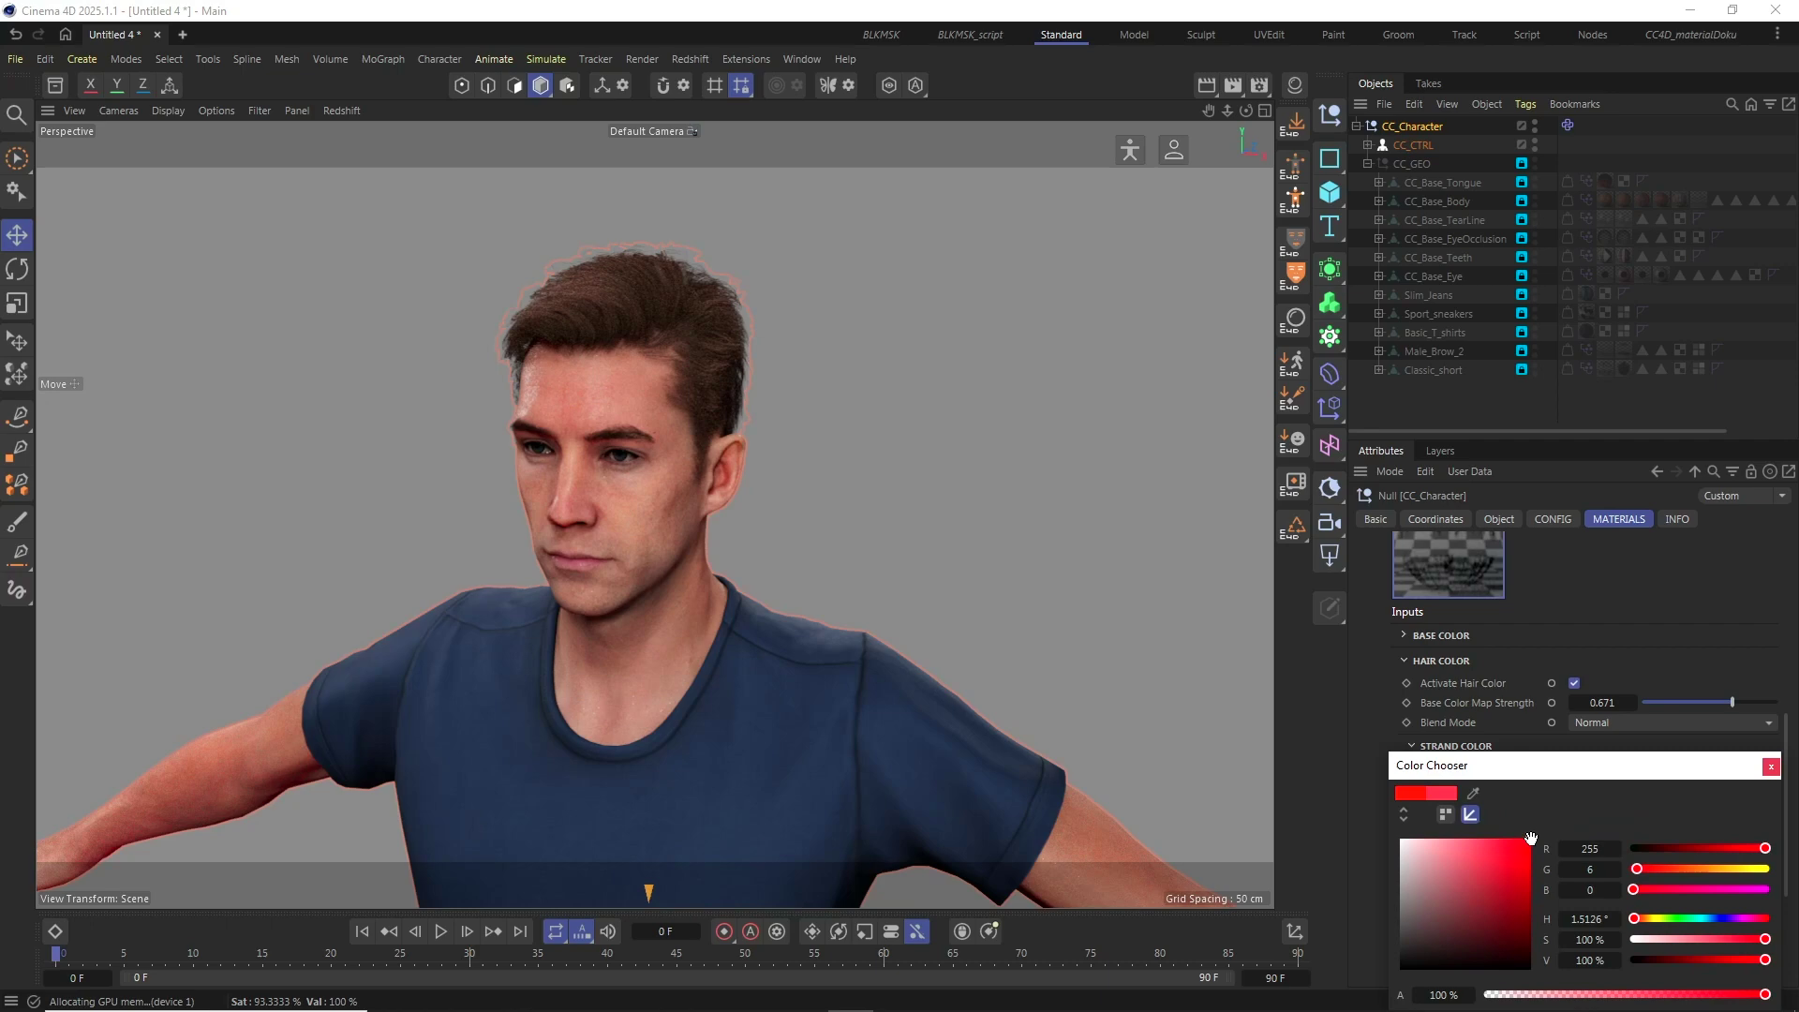
click(1771, 766)
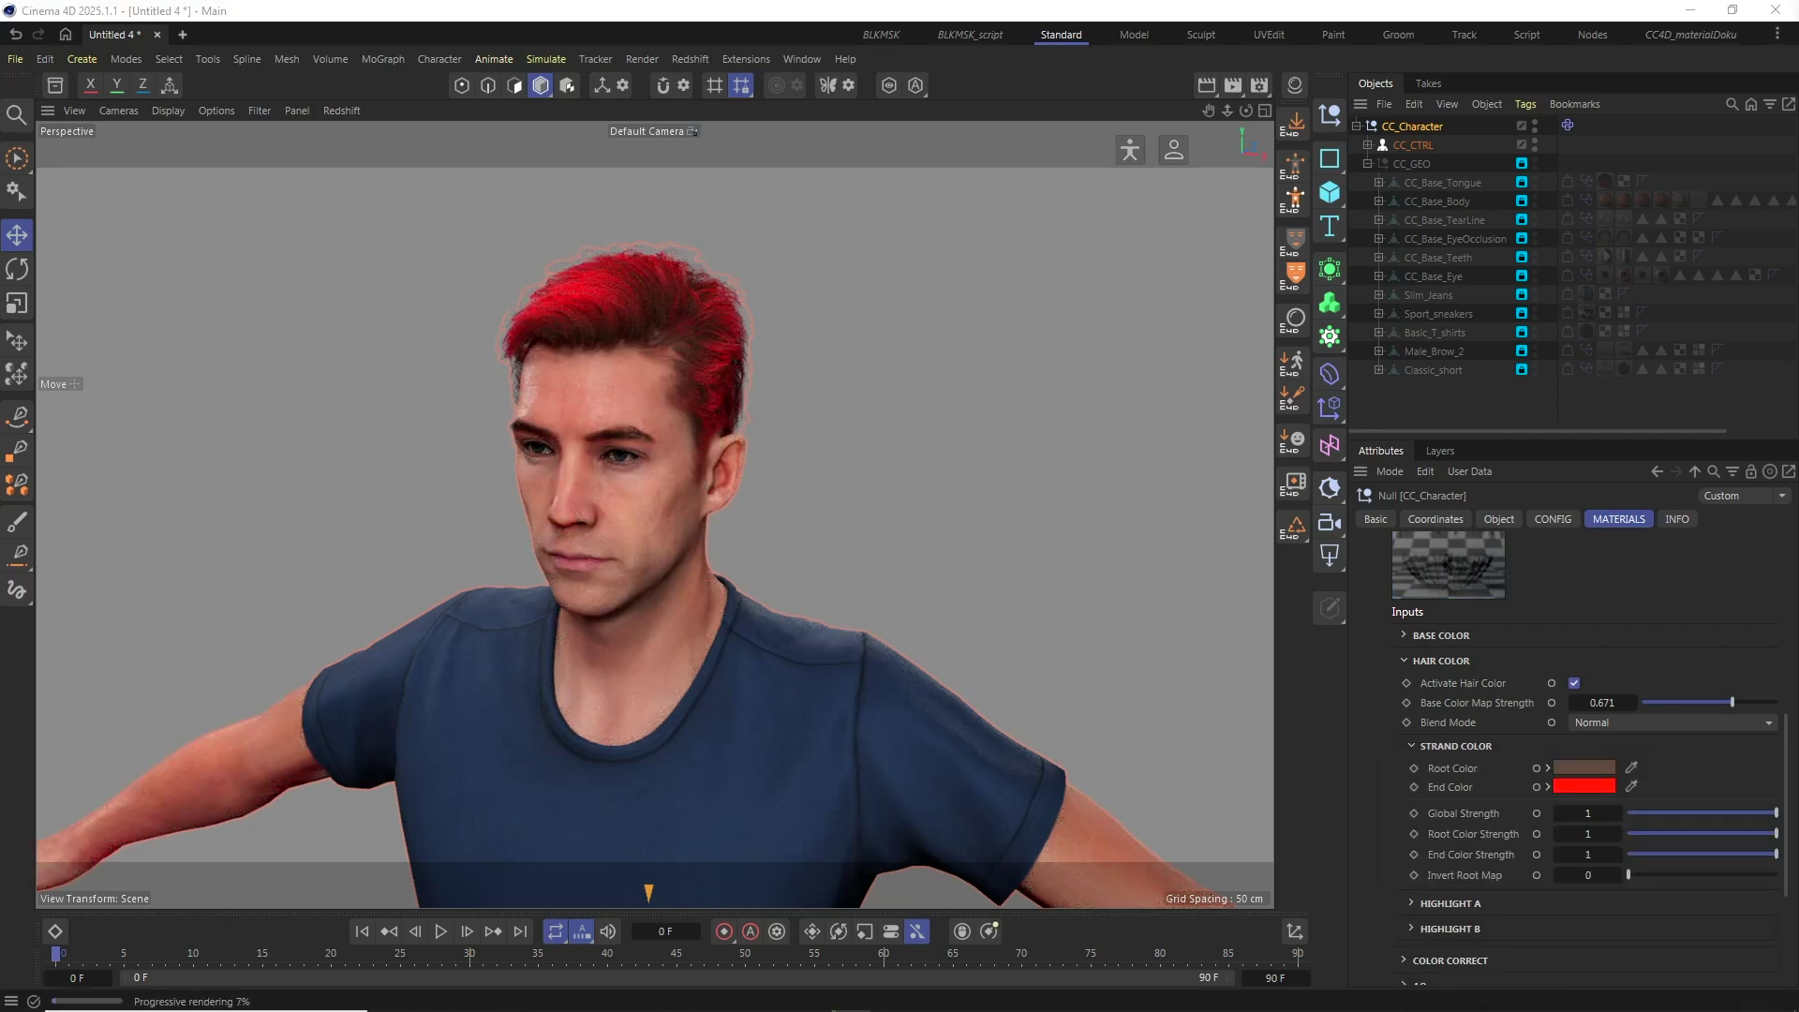
scroll(1640, 616, up, 5)
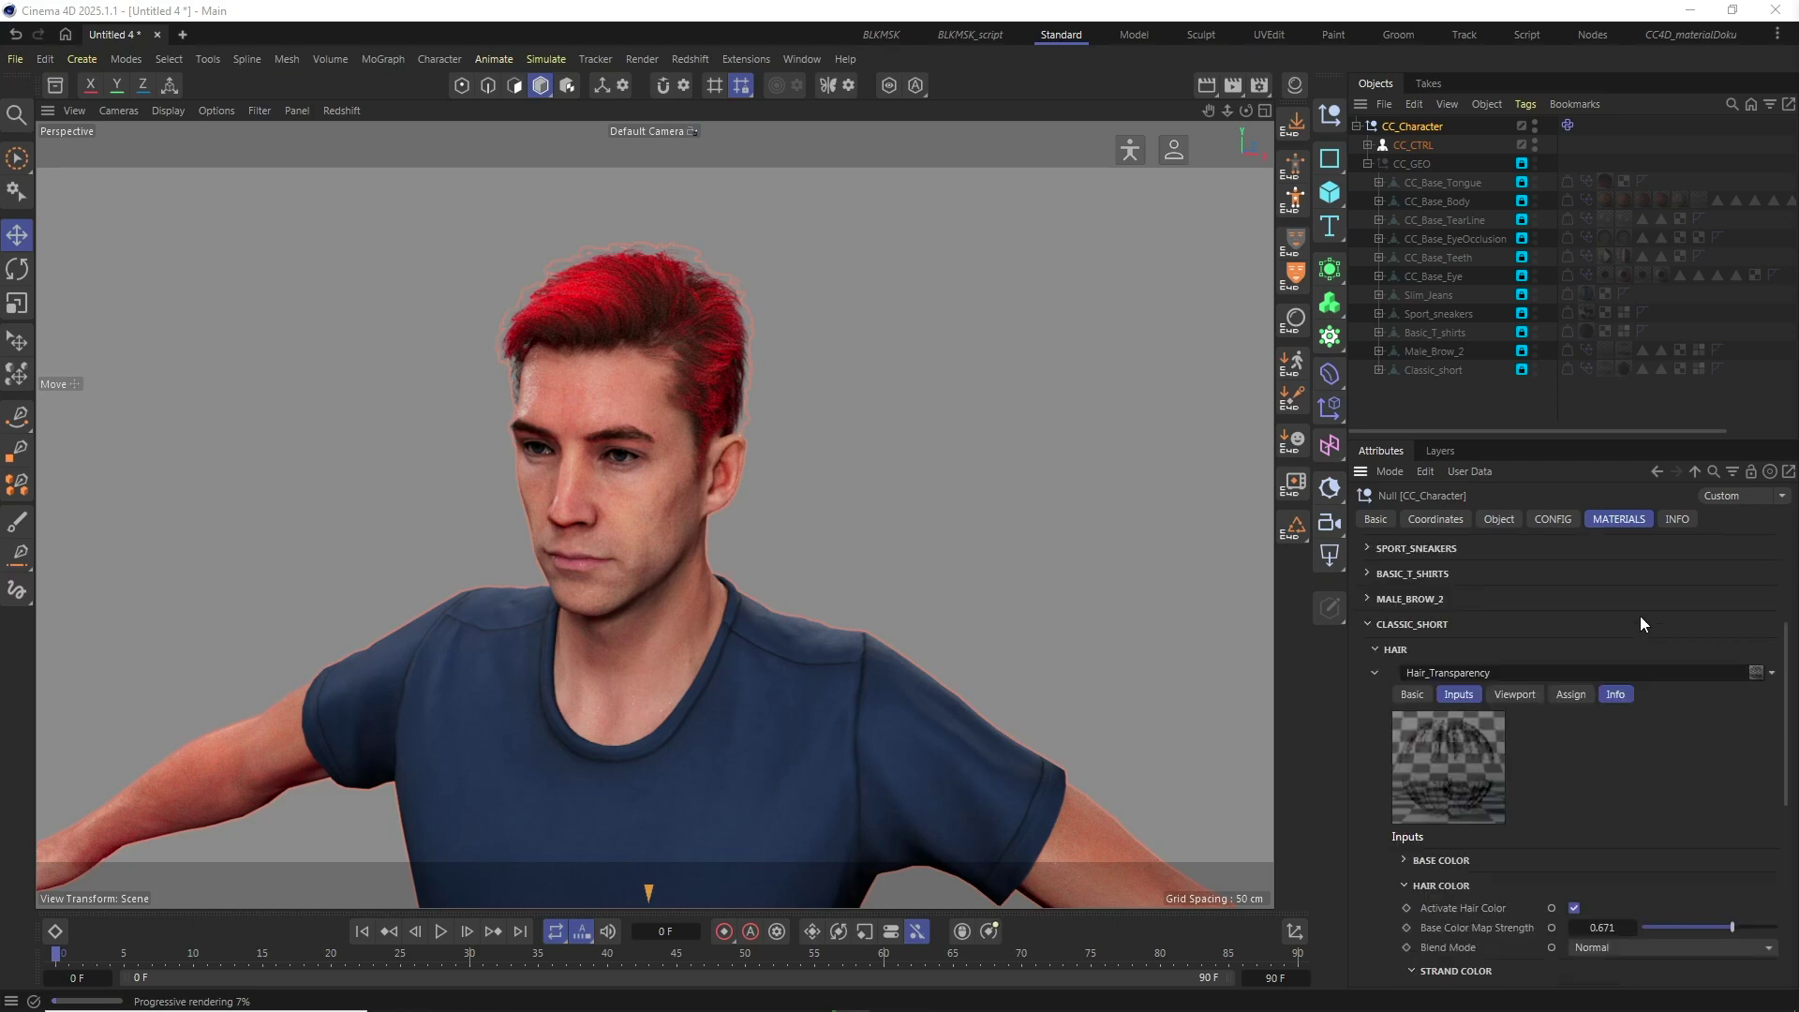
click(1367, 641)
Replace Std_Skin_Head with the RS Standard material in the CC_BASE_BODY skin links and update the material tags
click(1368, 622)
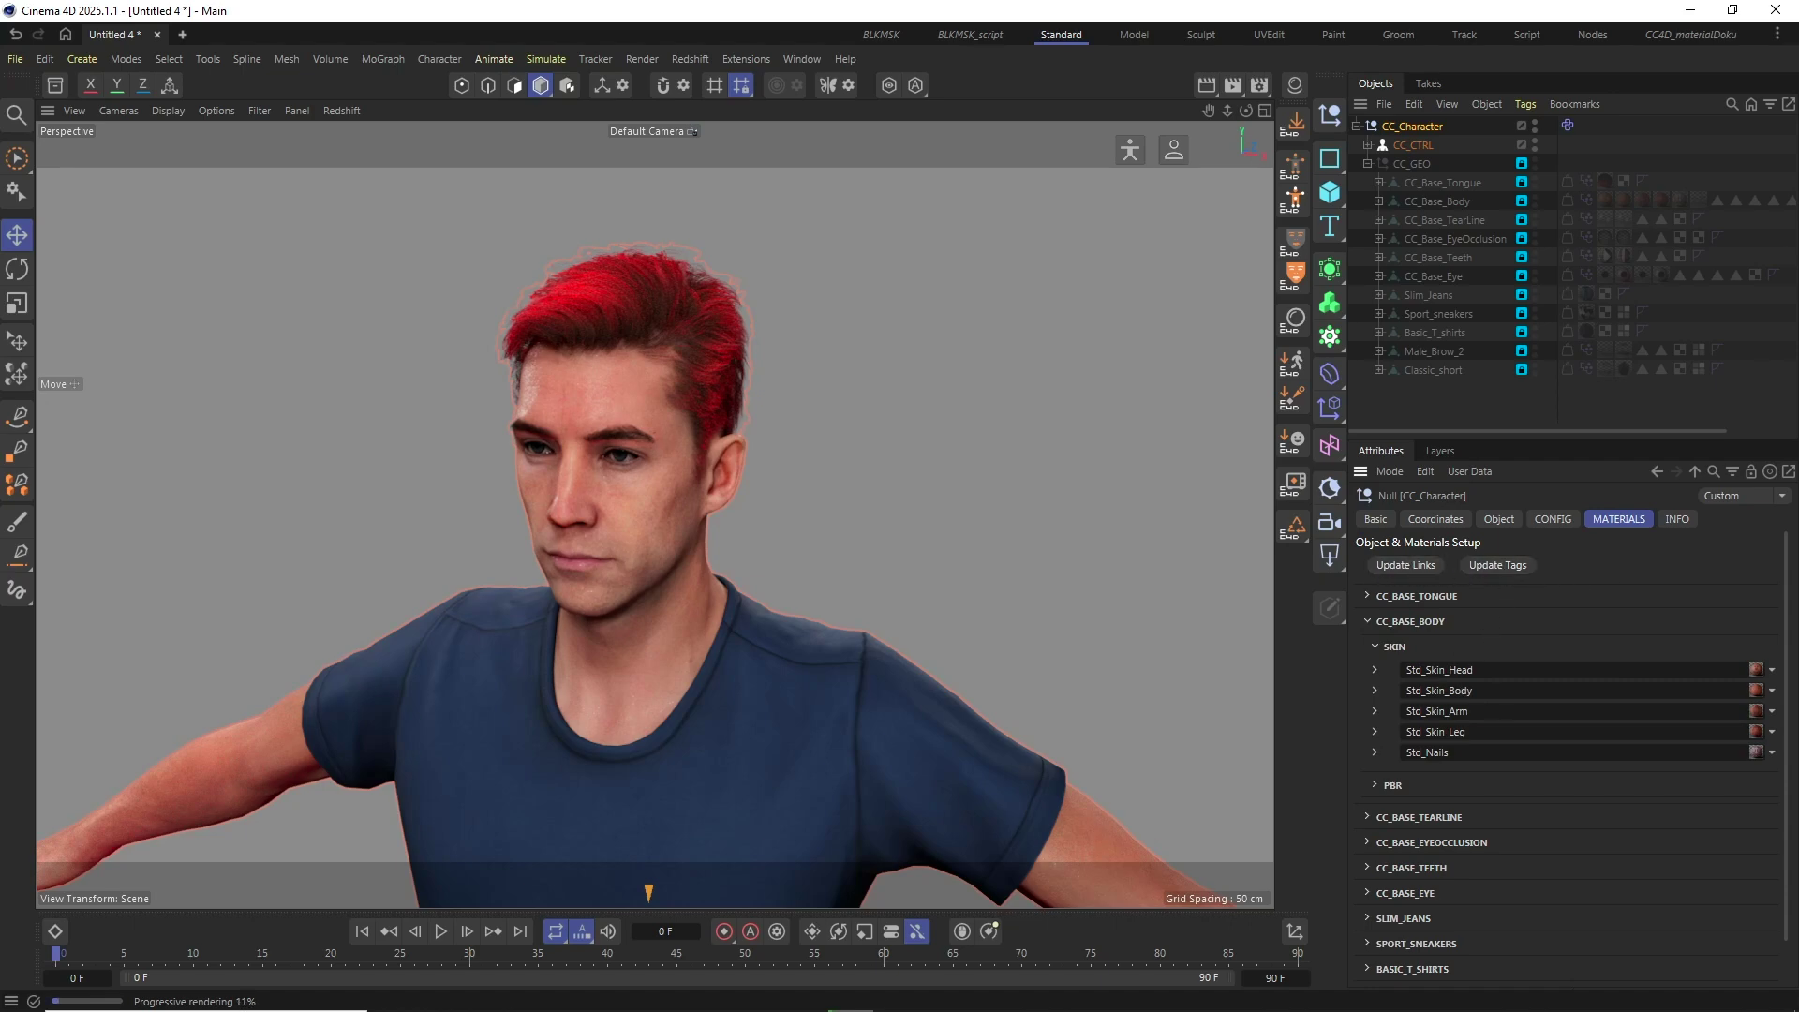
click(1294, 86)
click(1197, 187)
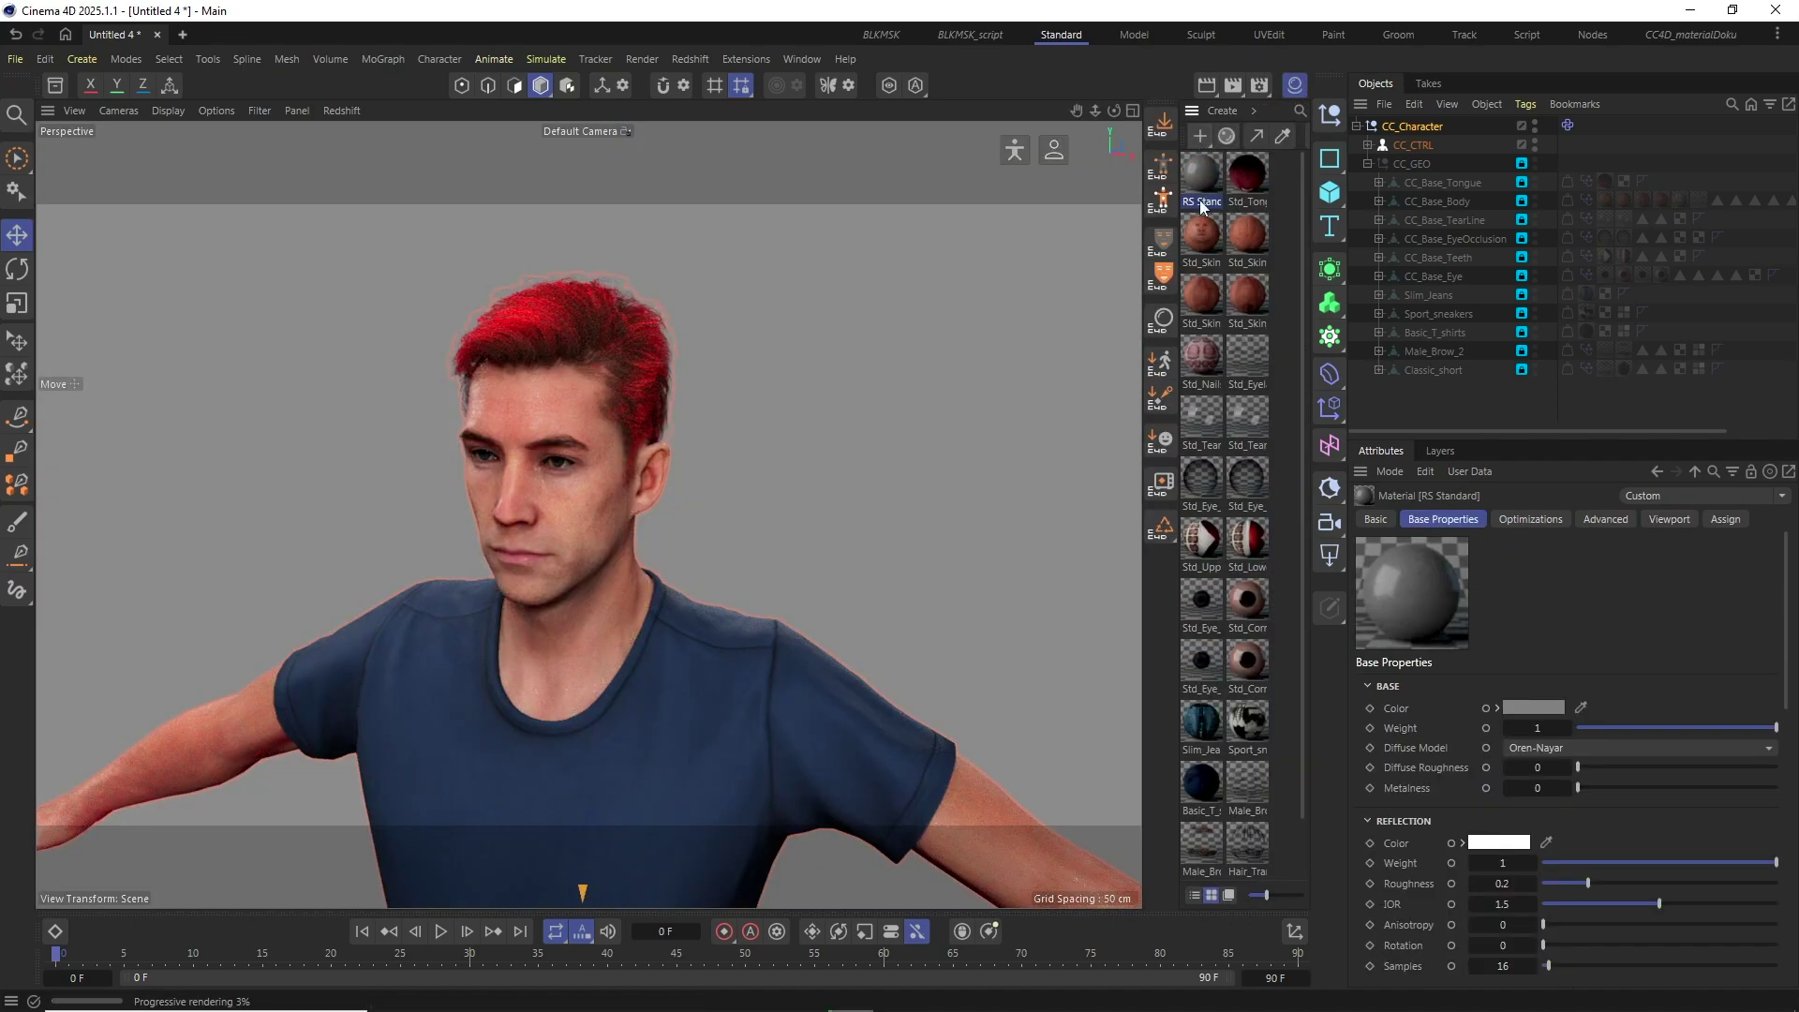
click(1413, 126)
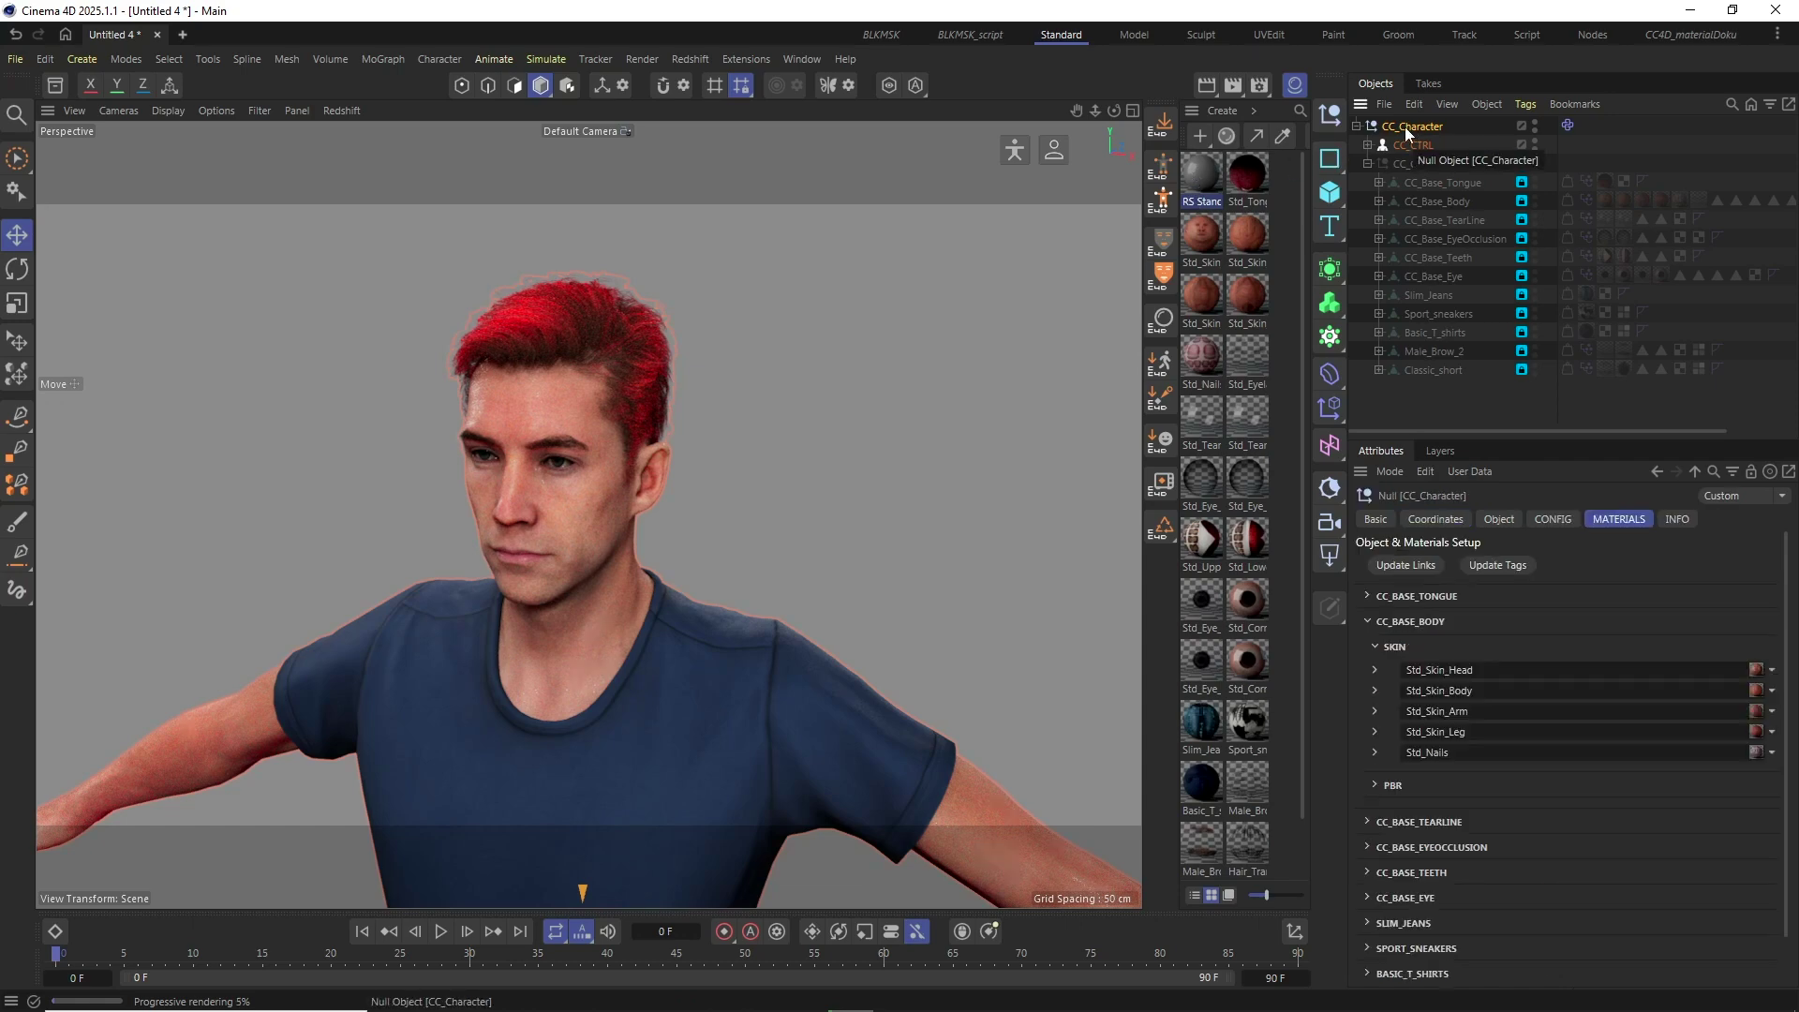
drag(1197, 167, 1499, 671)
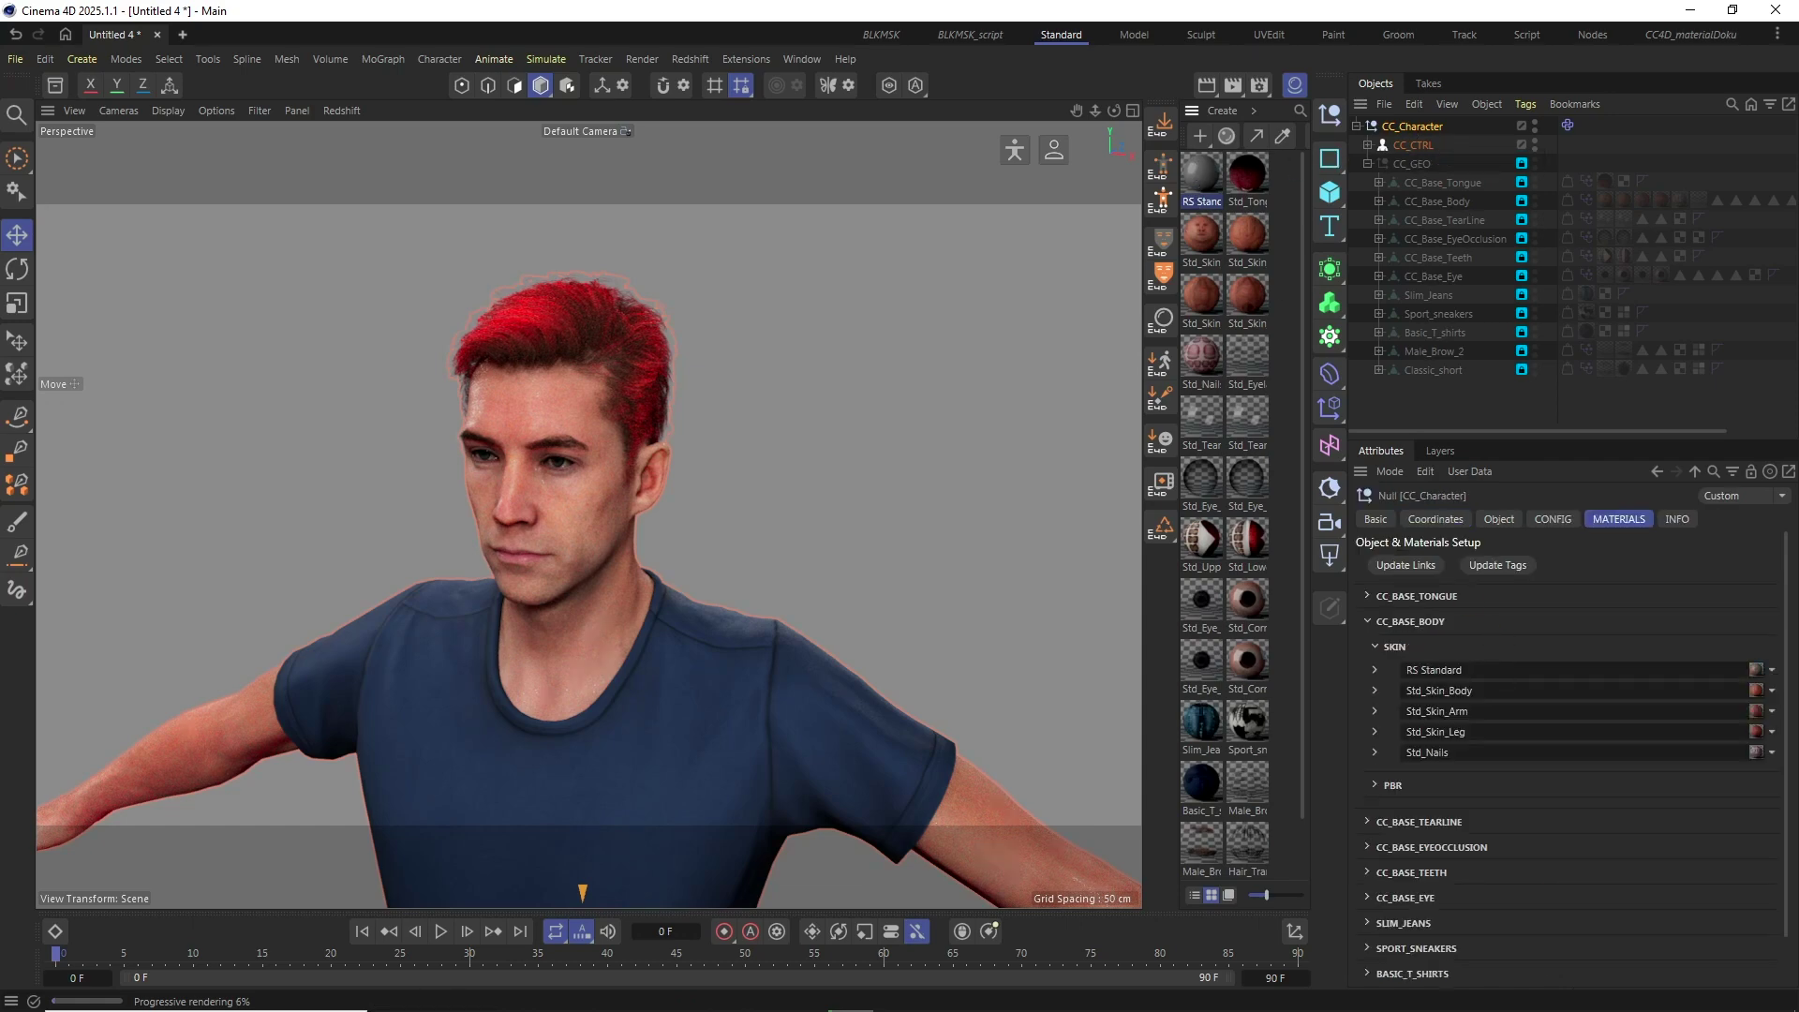
click(1497, 565)
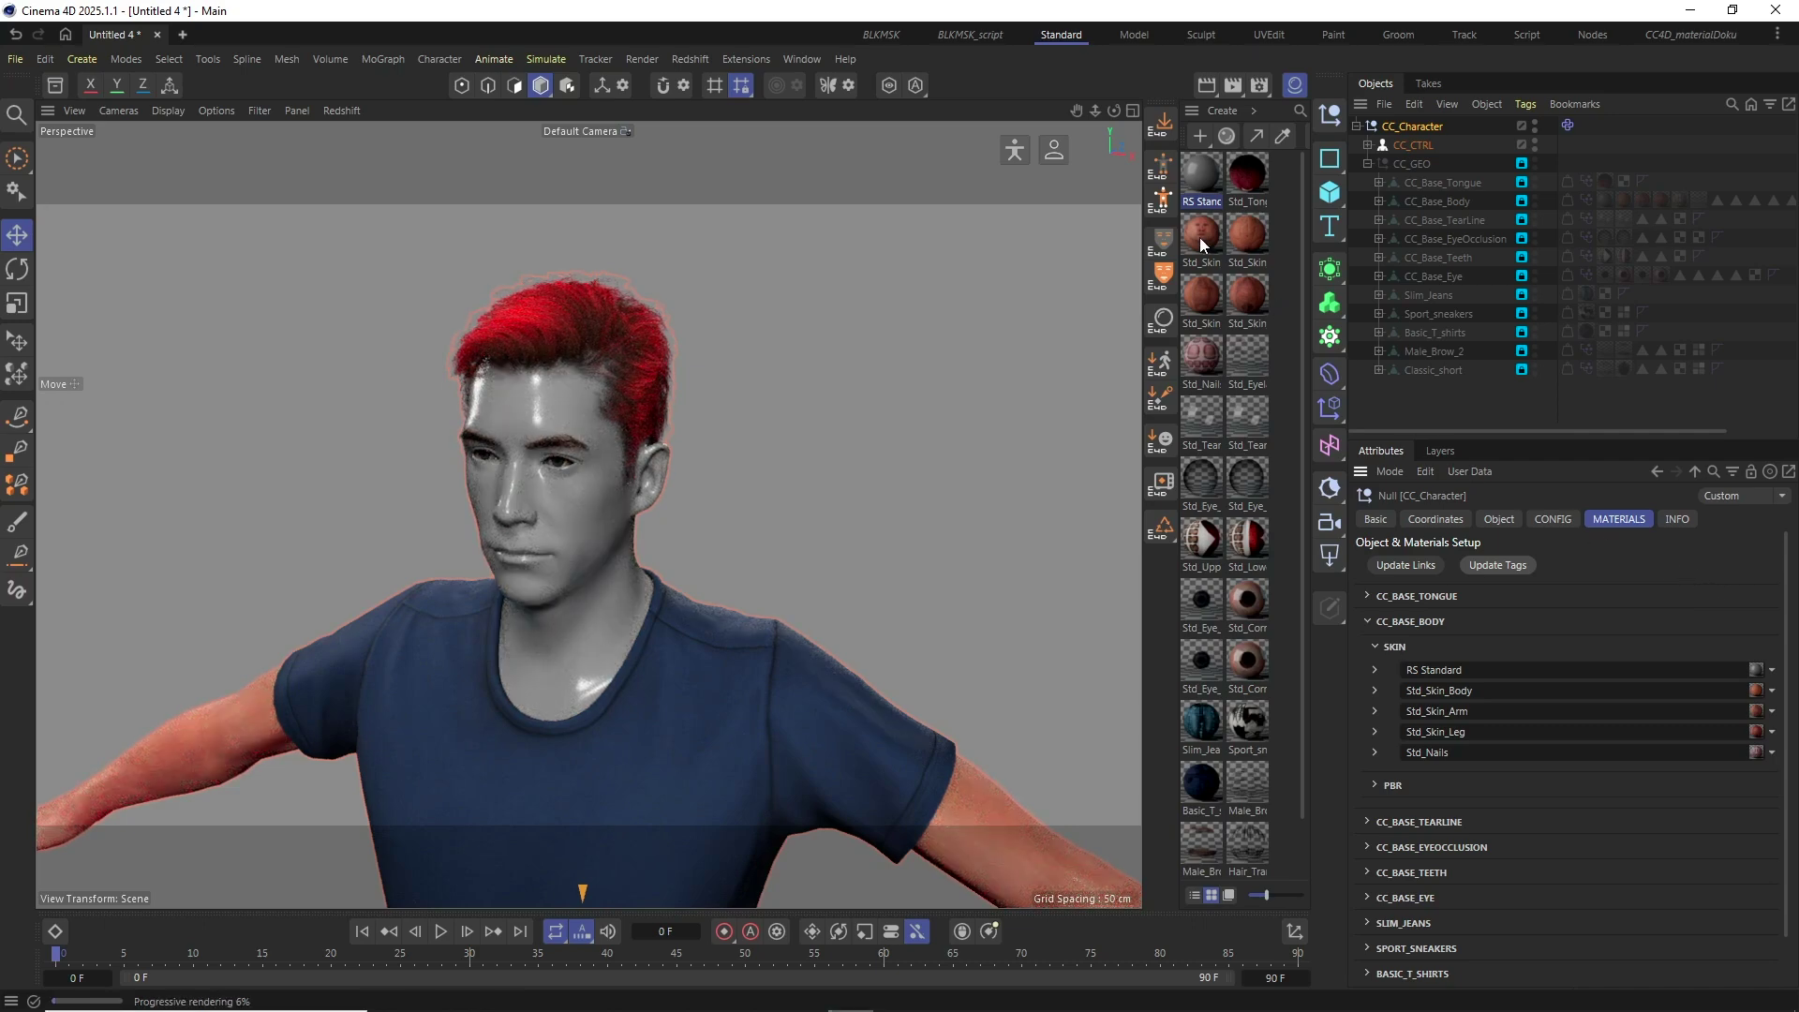
Restore Std_Skin_Head as the head material in the CC_BASE_BODY skin links and on the character
drag(1200, 238, 1463, 671)
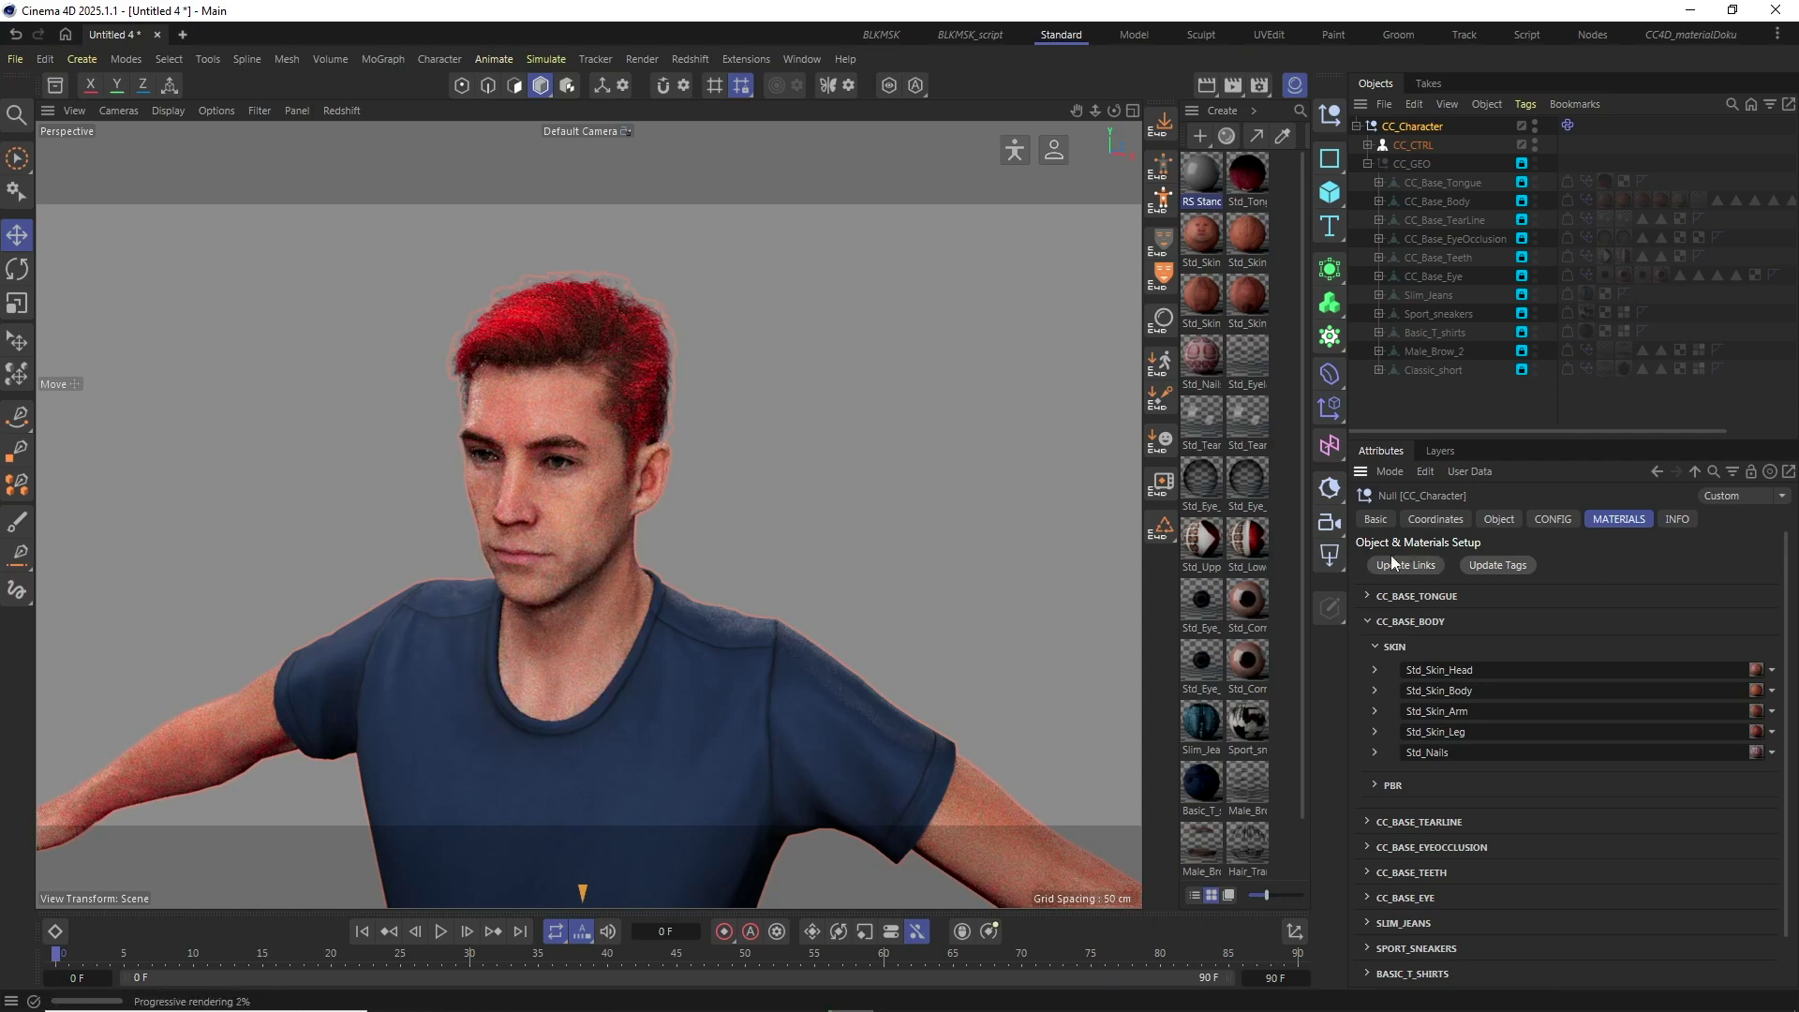
Undo the last head material link change and refresh the CC_BASE_BODY skin links from the character's material tags
key(ctrl+z)
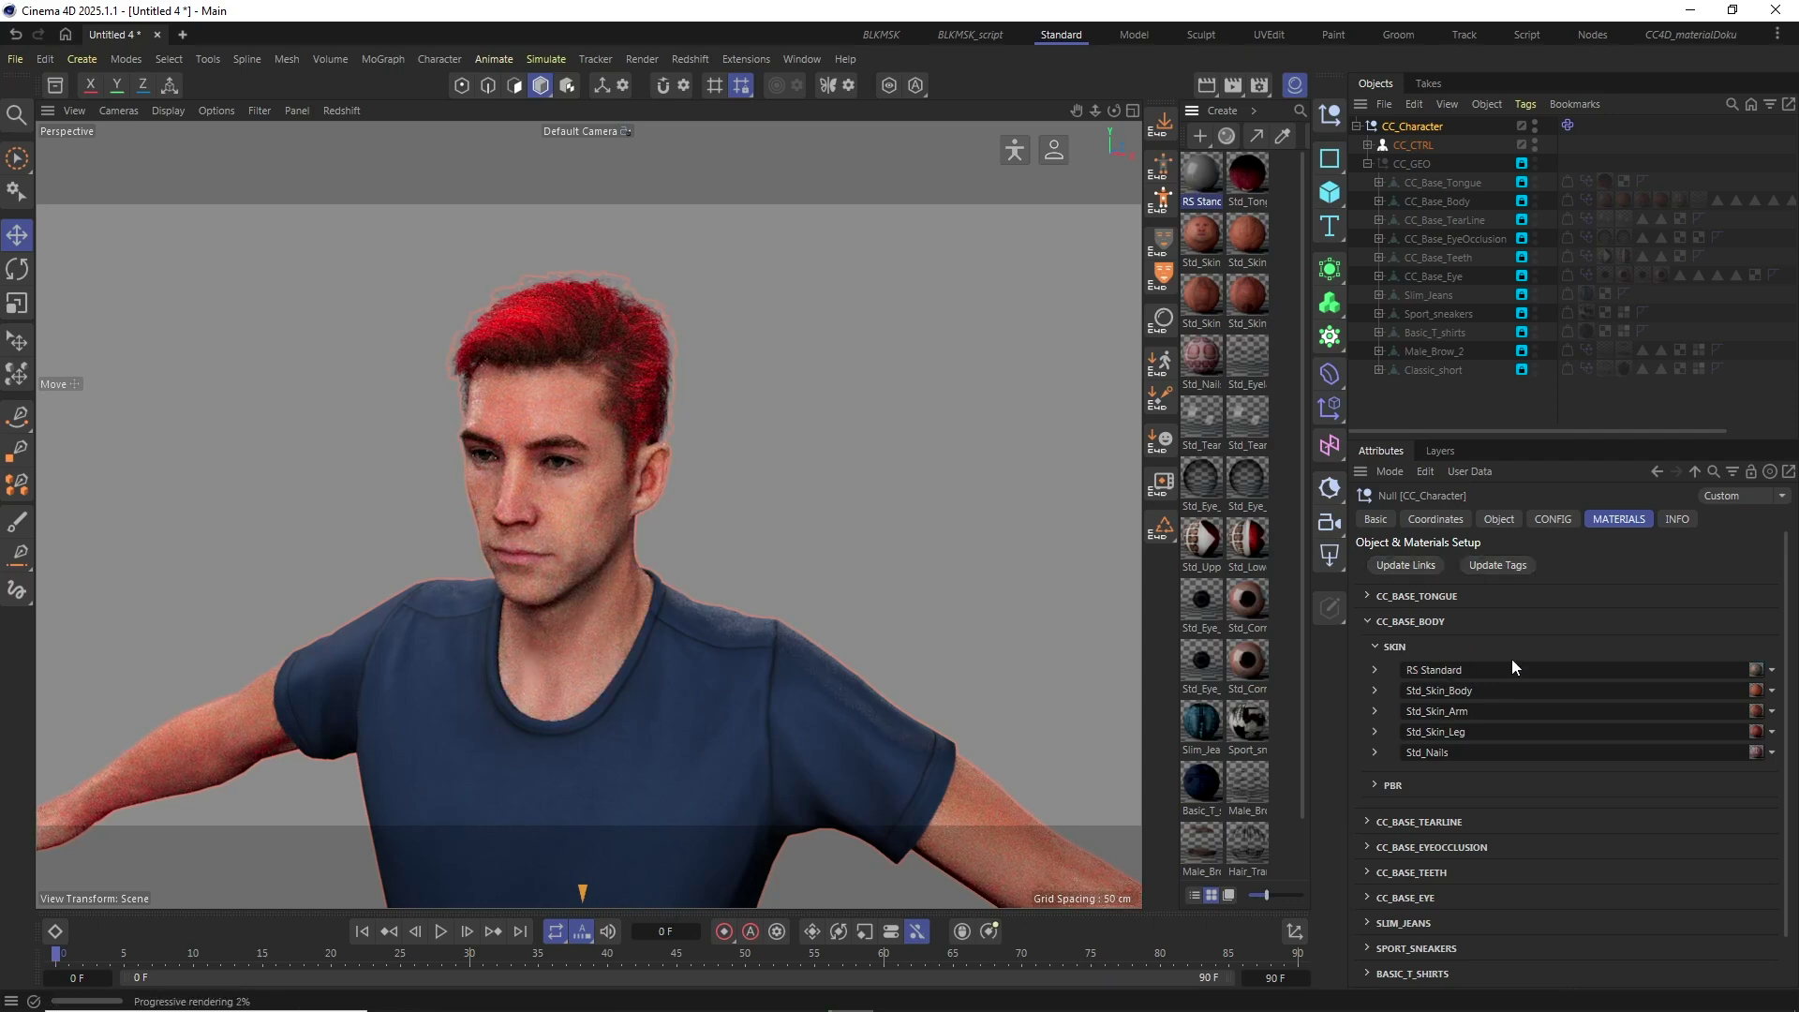
click(1396, 566)
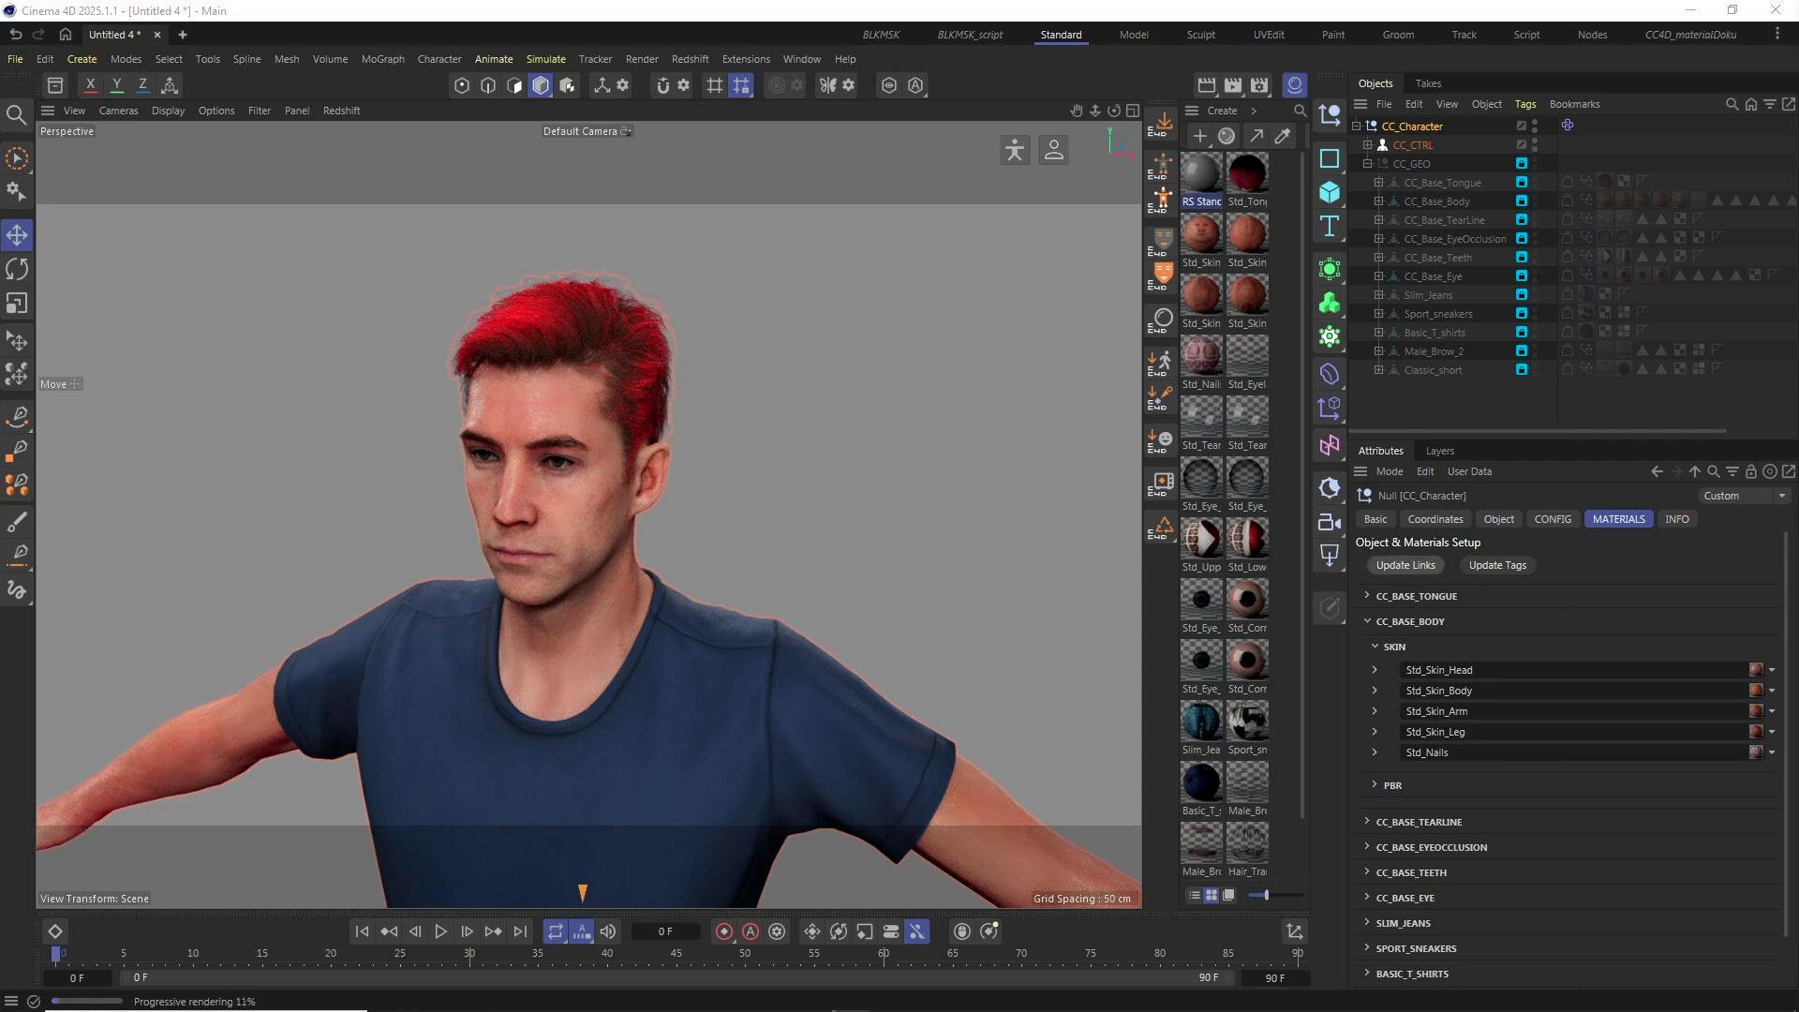
click(1367, 621)
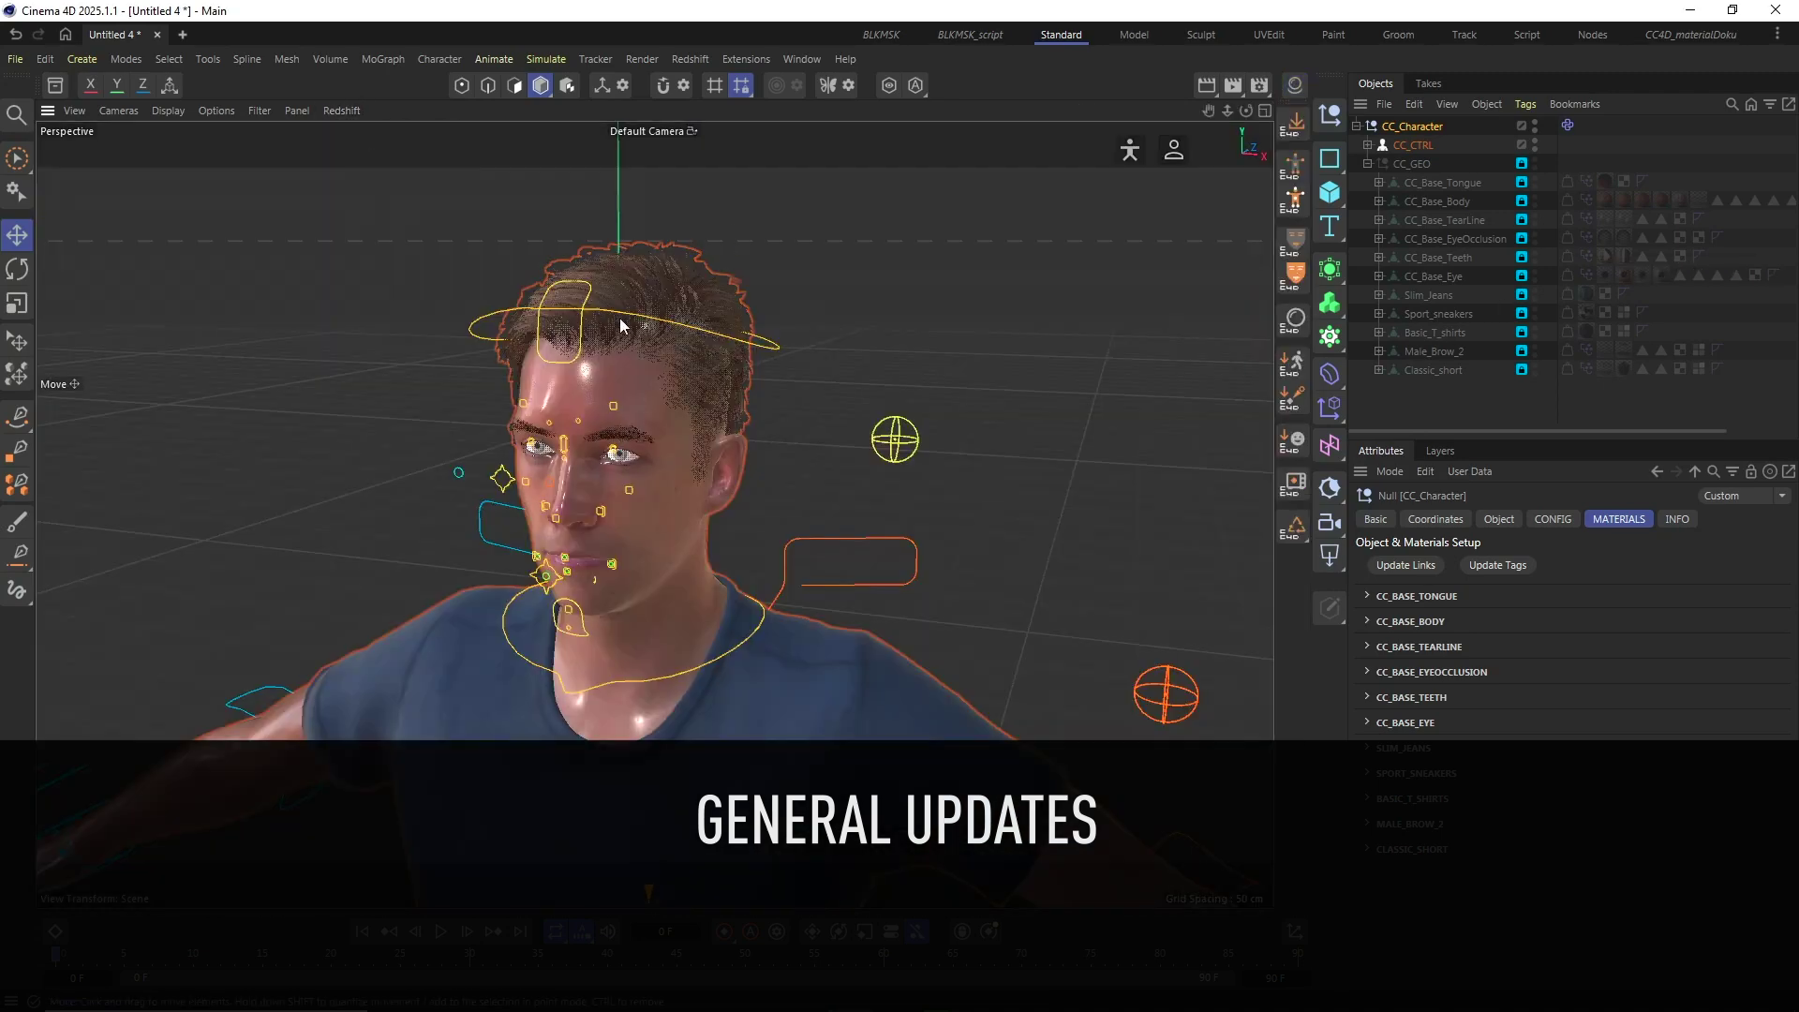
Look up the CC_CTRL rig's version and type information and examine the hierarchy under MASTER_CTRL
click(1367, 164)
click(1368, 145)
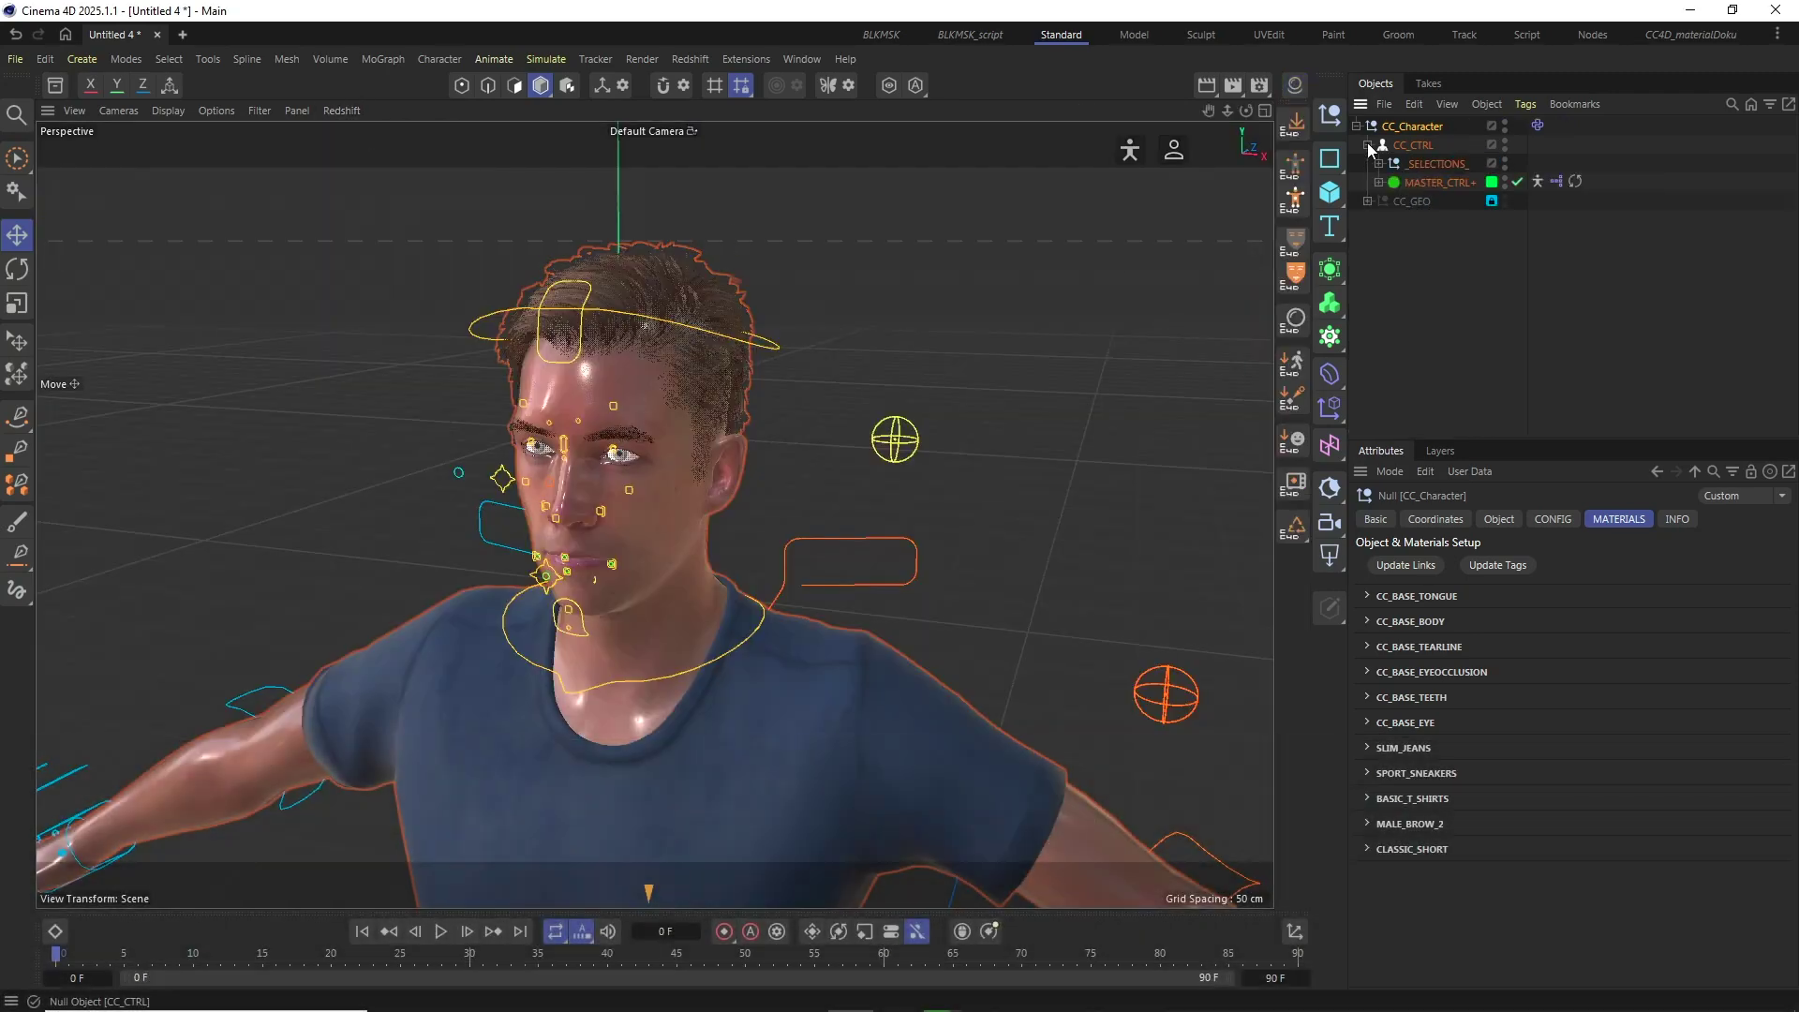
click(1415, 145)
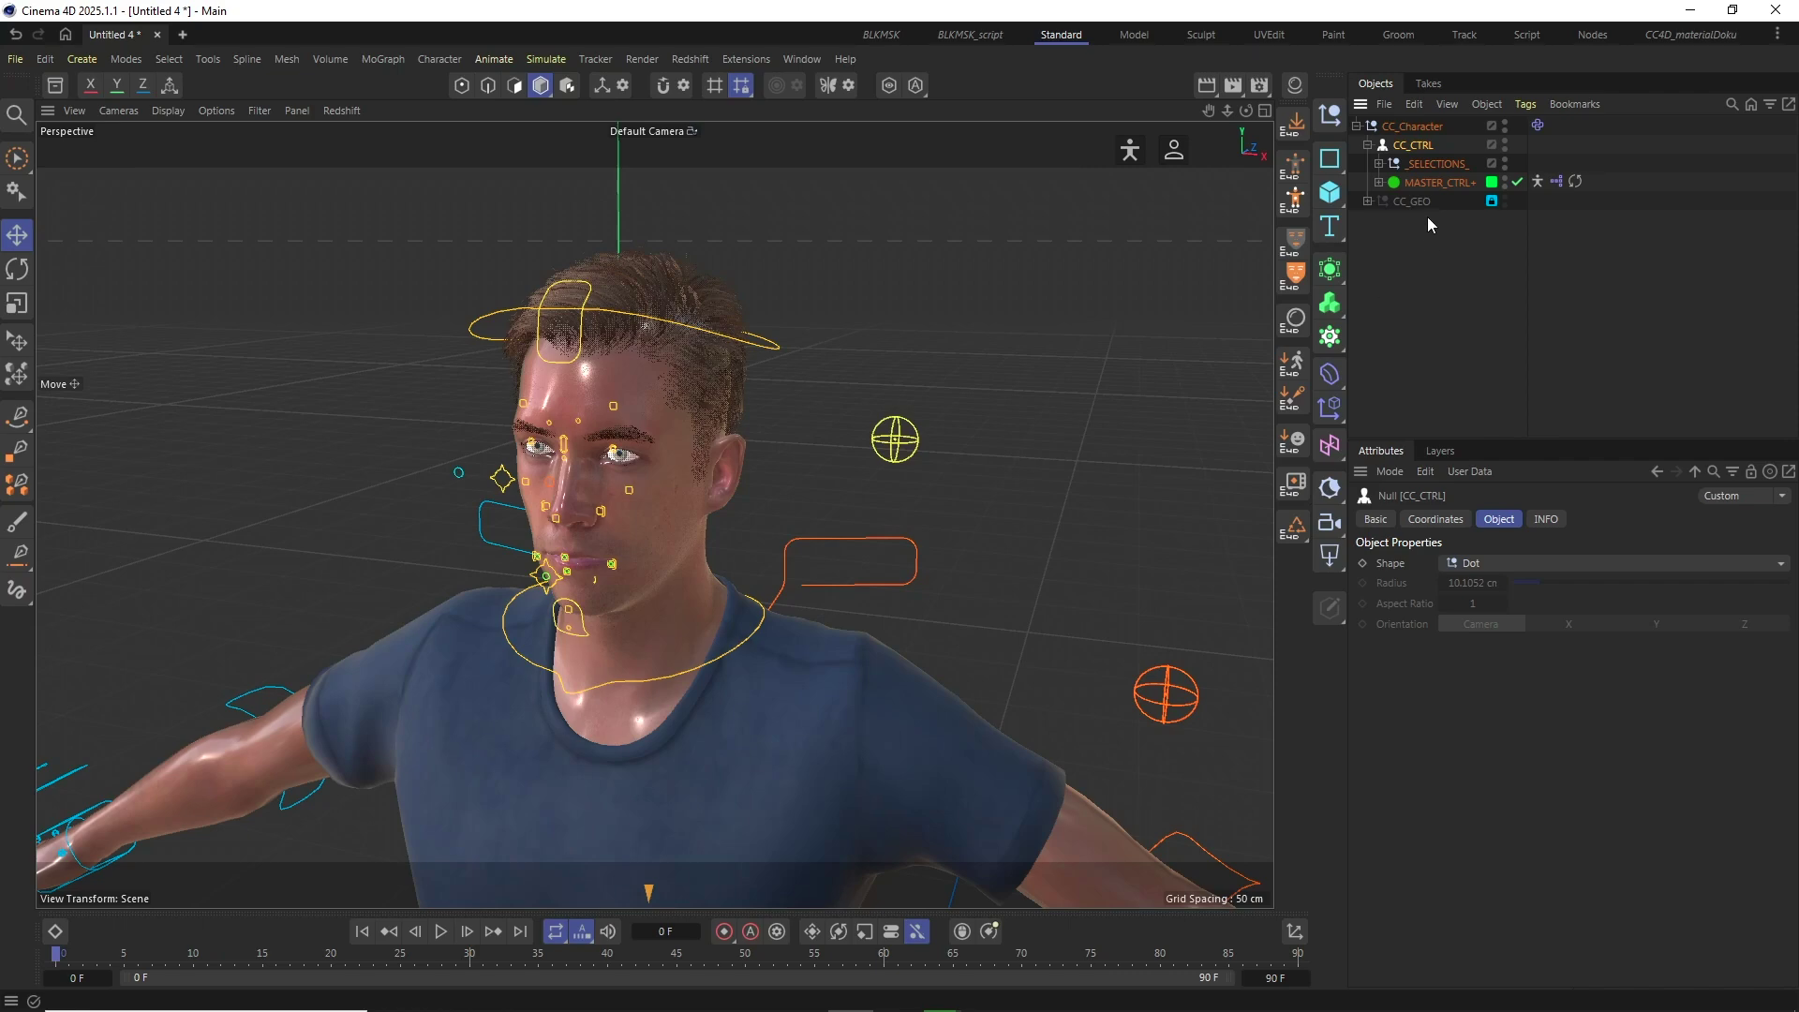
click(1548, 520)
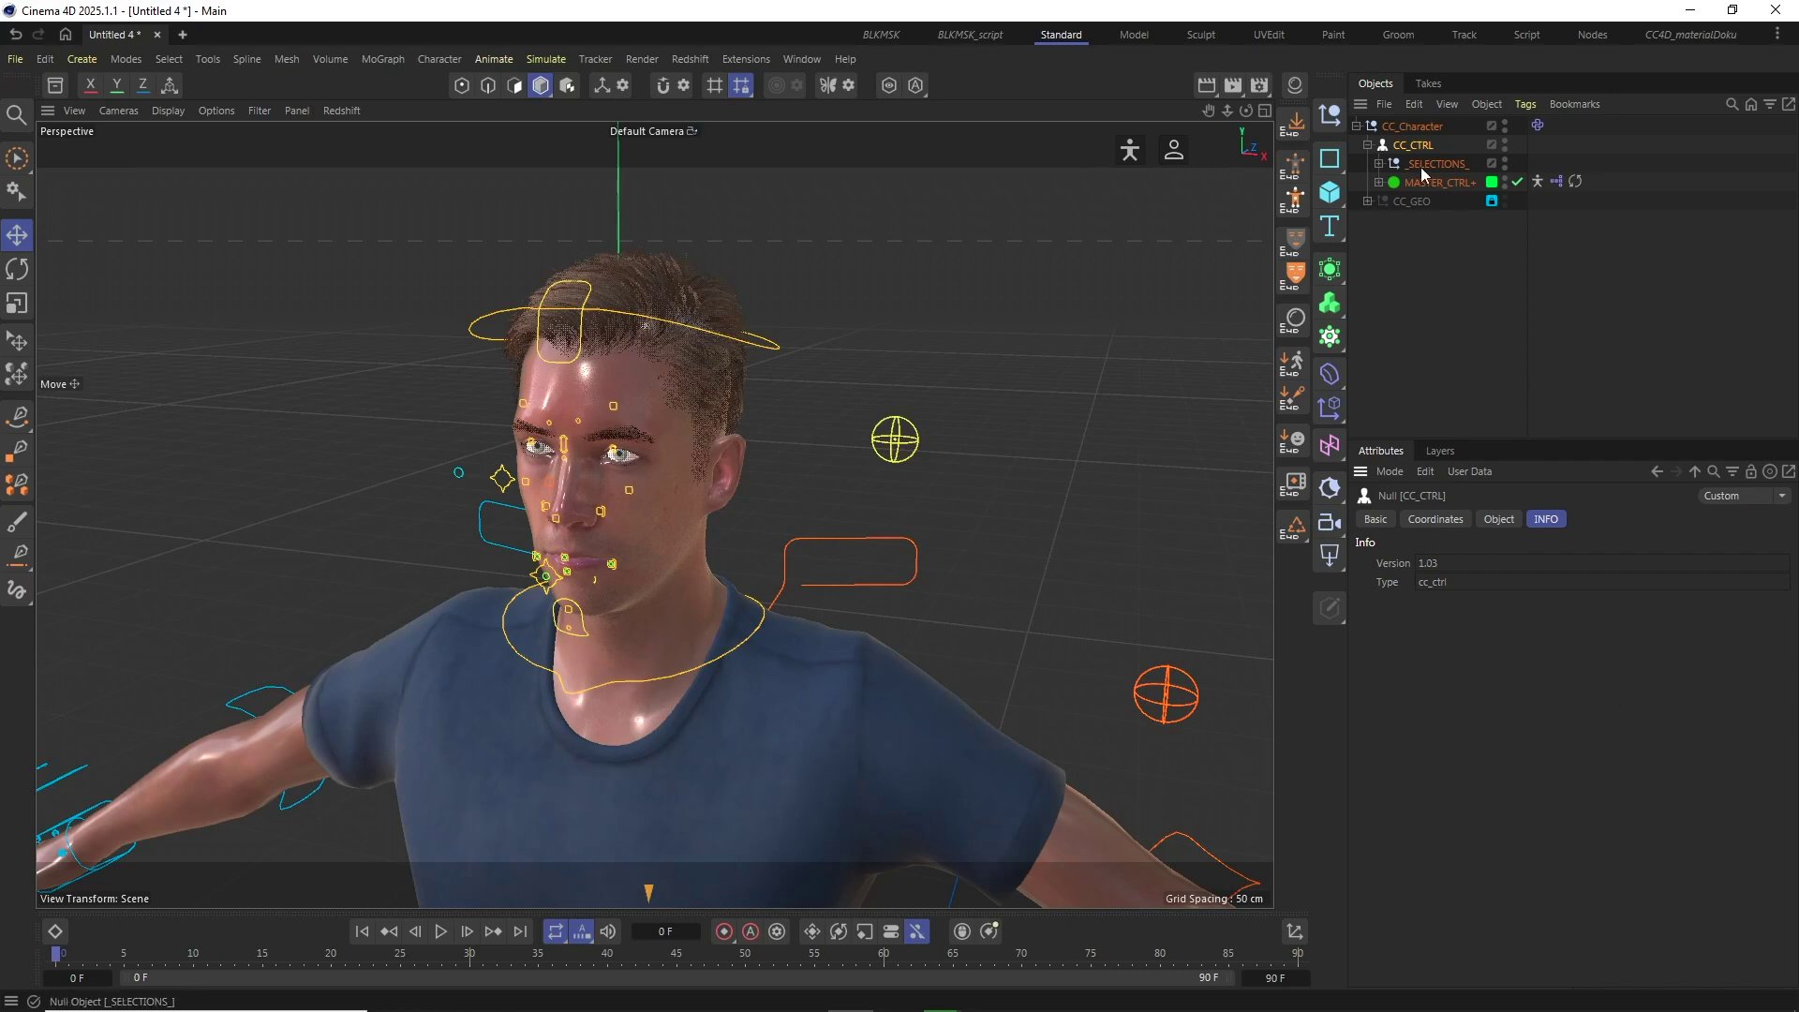
click(1378, 181)
click(1438, 294)
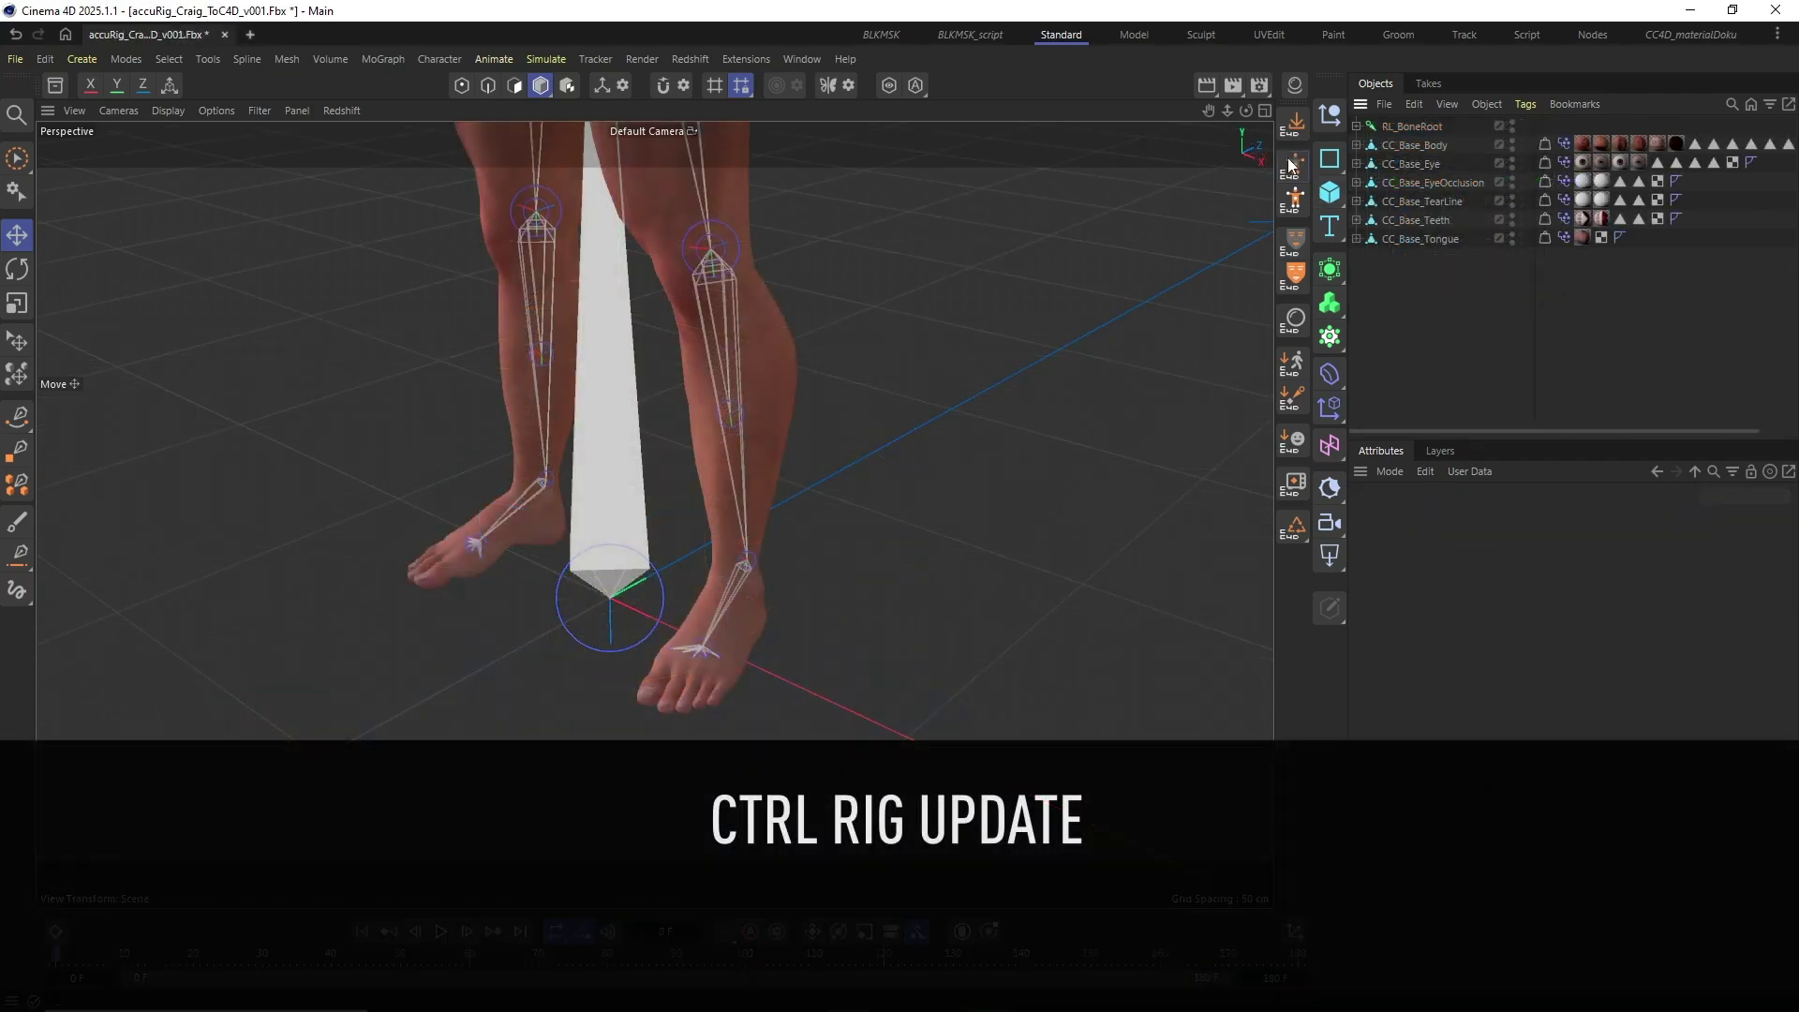
Create the CC_CTRL control rig for the accuRig character and attach the character to it
click(1293, 165)
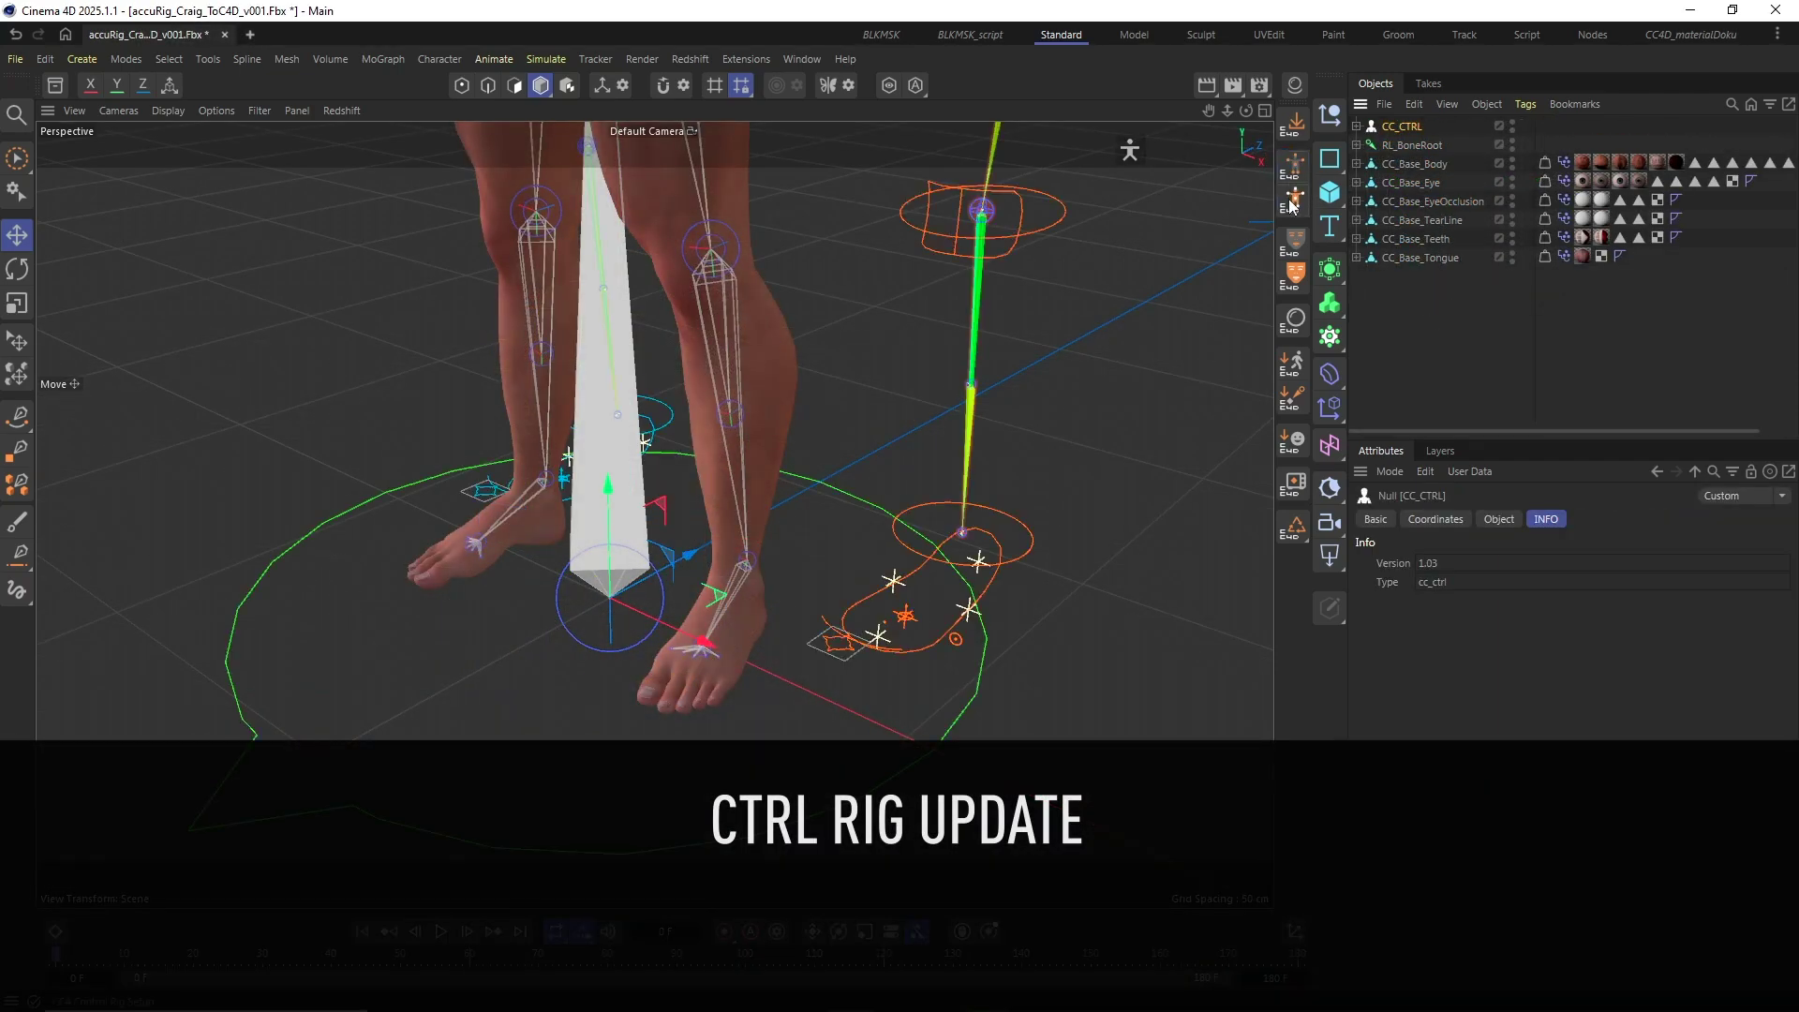
click(1293, 202)
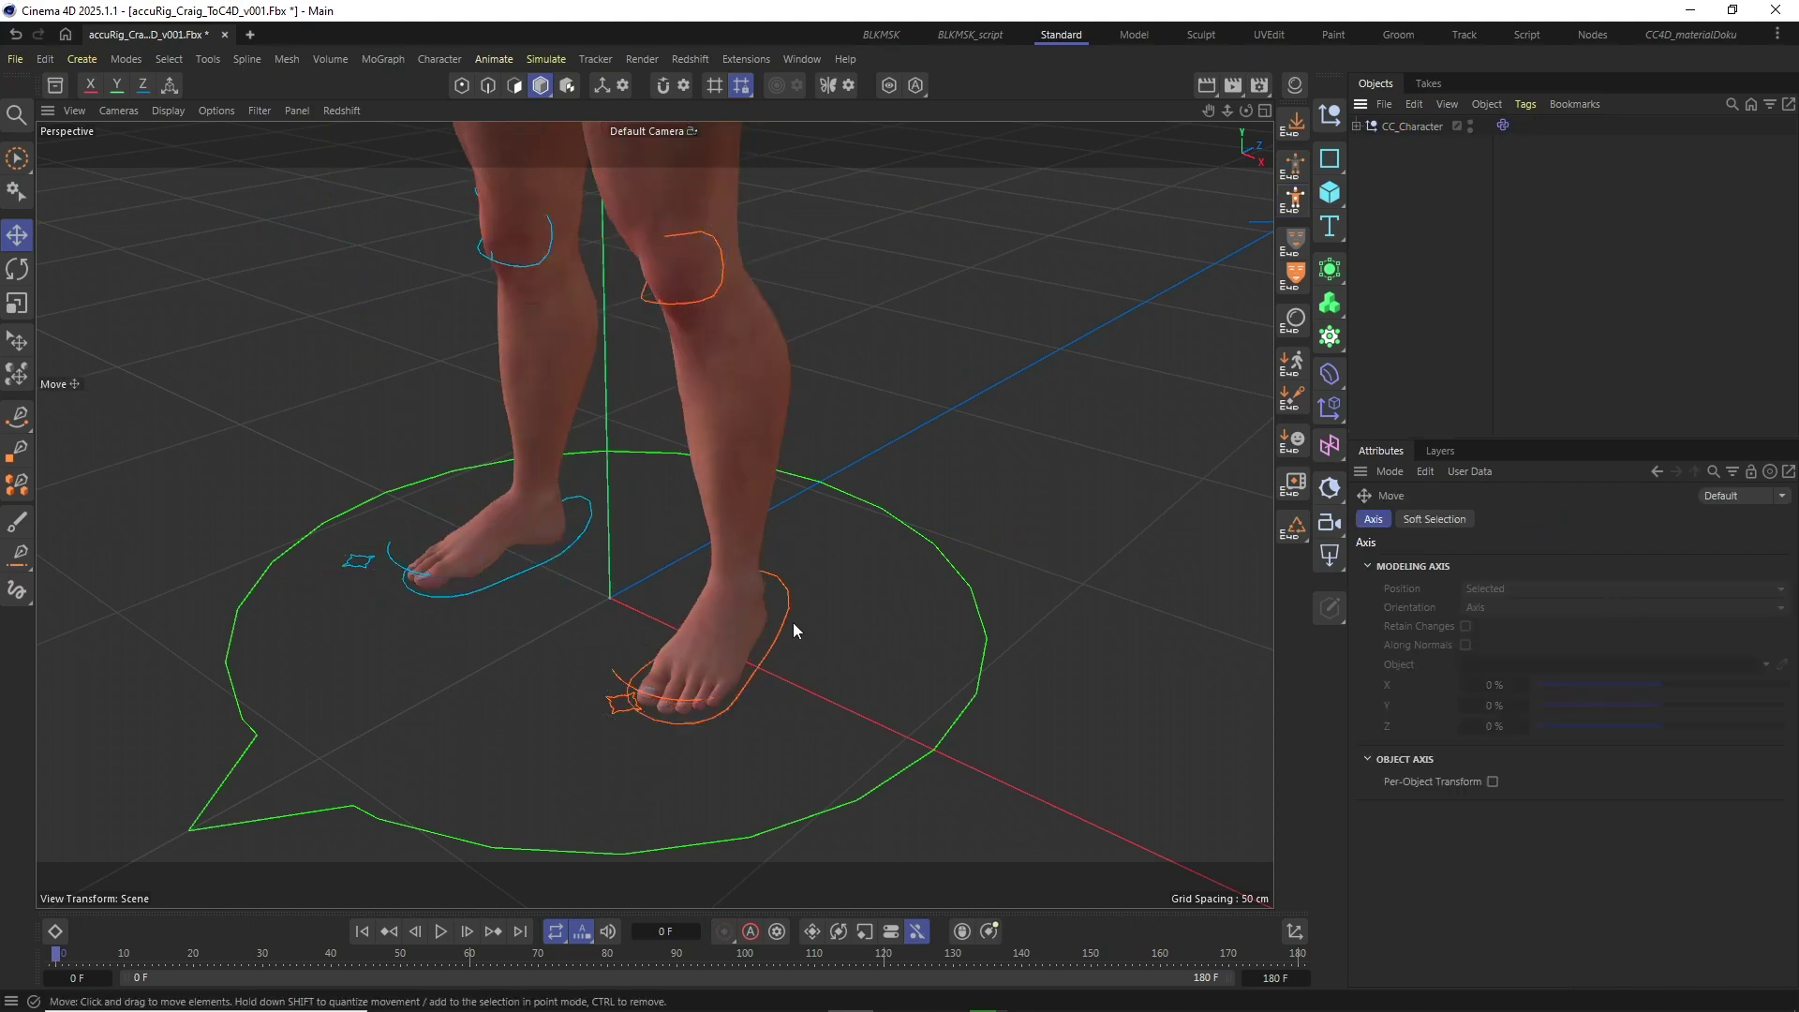
Select the left foot control and make the JNTS_SKIN layer visible to inspect how the foot control fits the joints
click(785, 620)
alt+drag(780, 661, 814, 691)
click(1440, 452)
click(1478, 623)
alt+drag(712, 600, 577, 527)
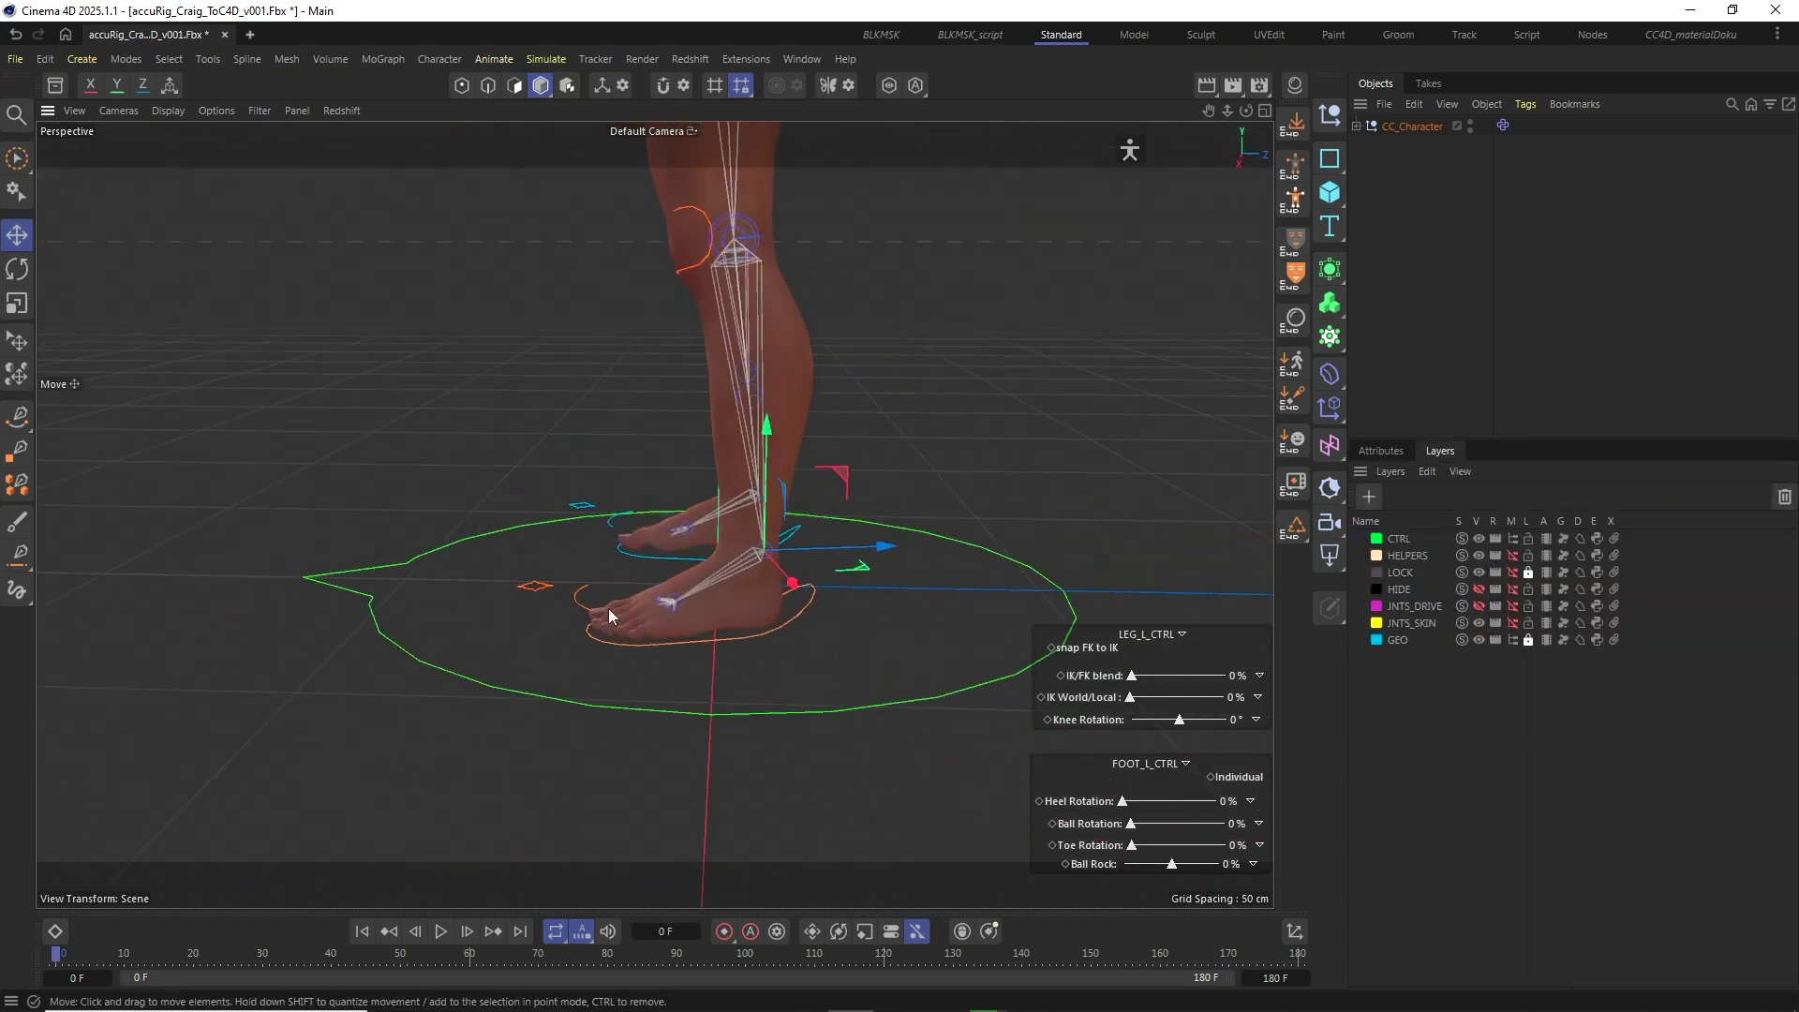
alt+drag(609, 609, 952, 626)
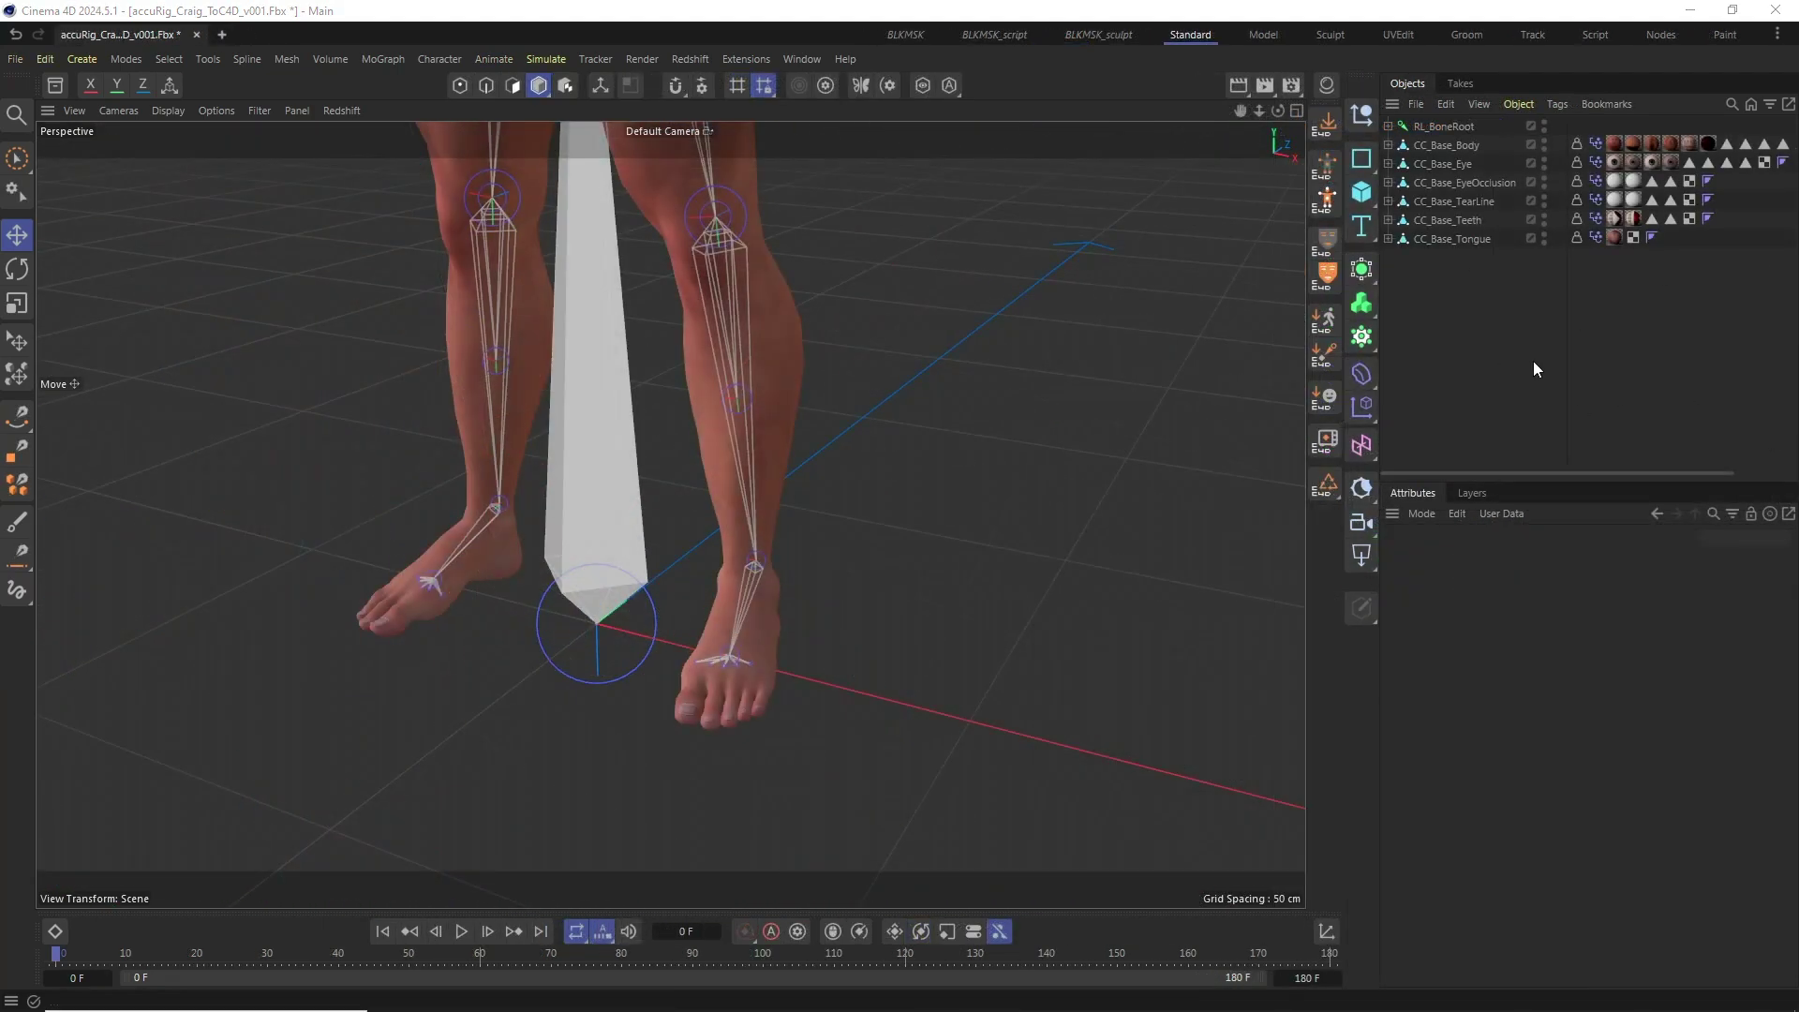
Switch to Cinema 4D 2024.5.1, create the older CC4_CTRL rig for the same accuRig character and attach the character to it
click(1329, 172)
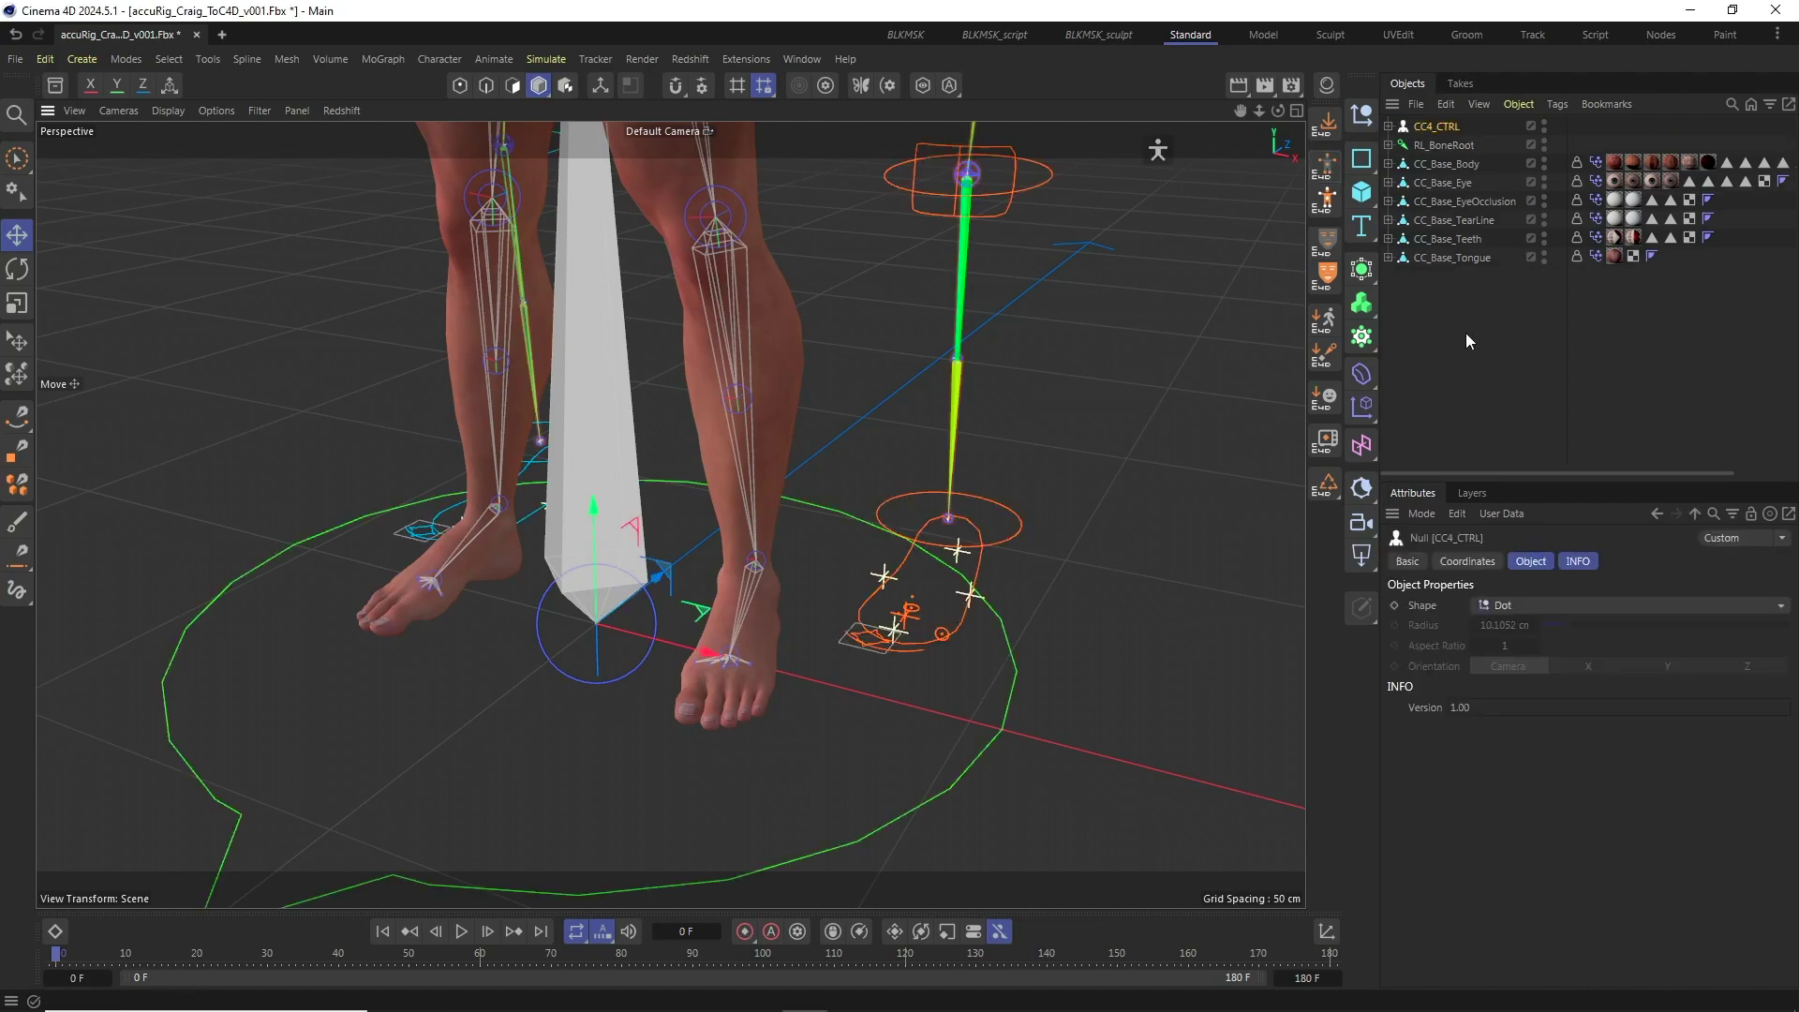
click(1326, 198)
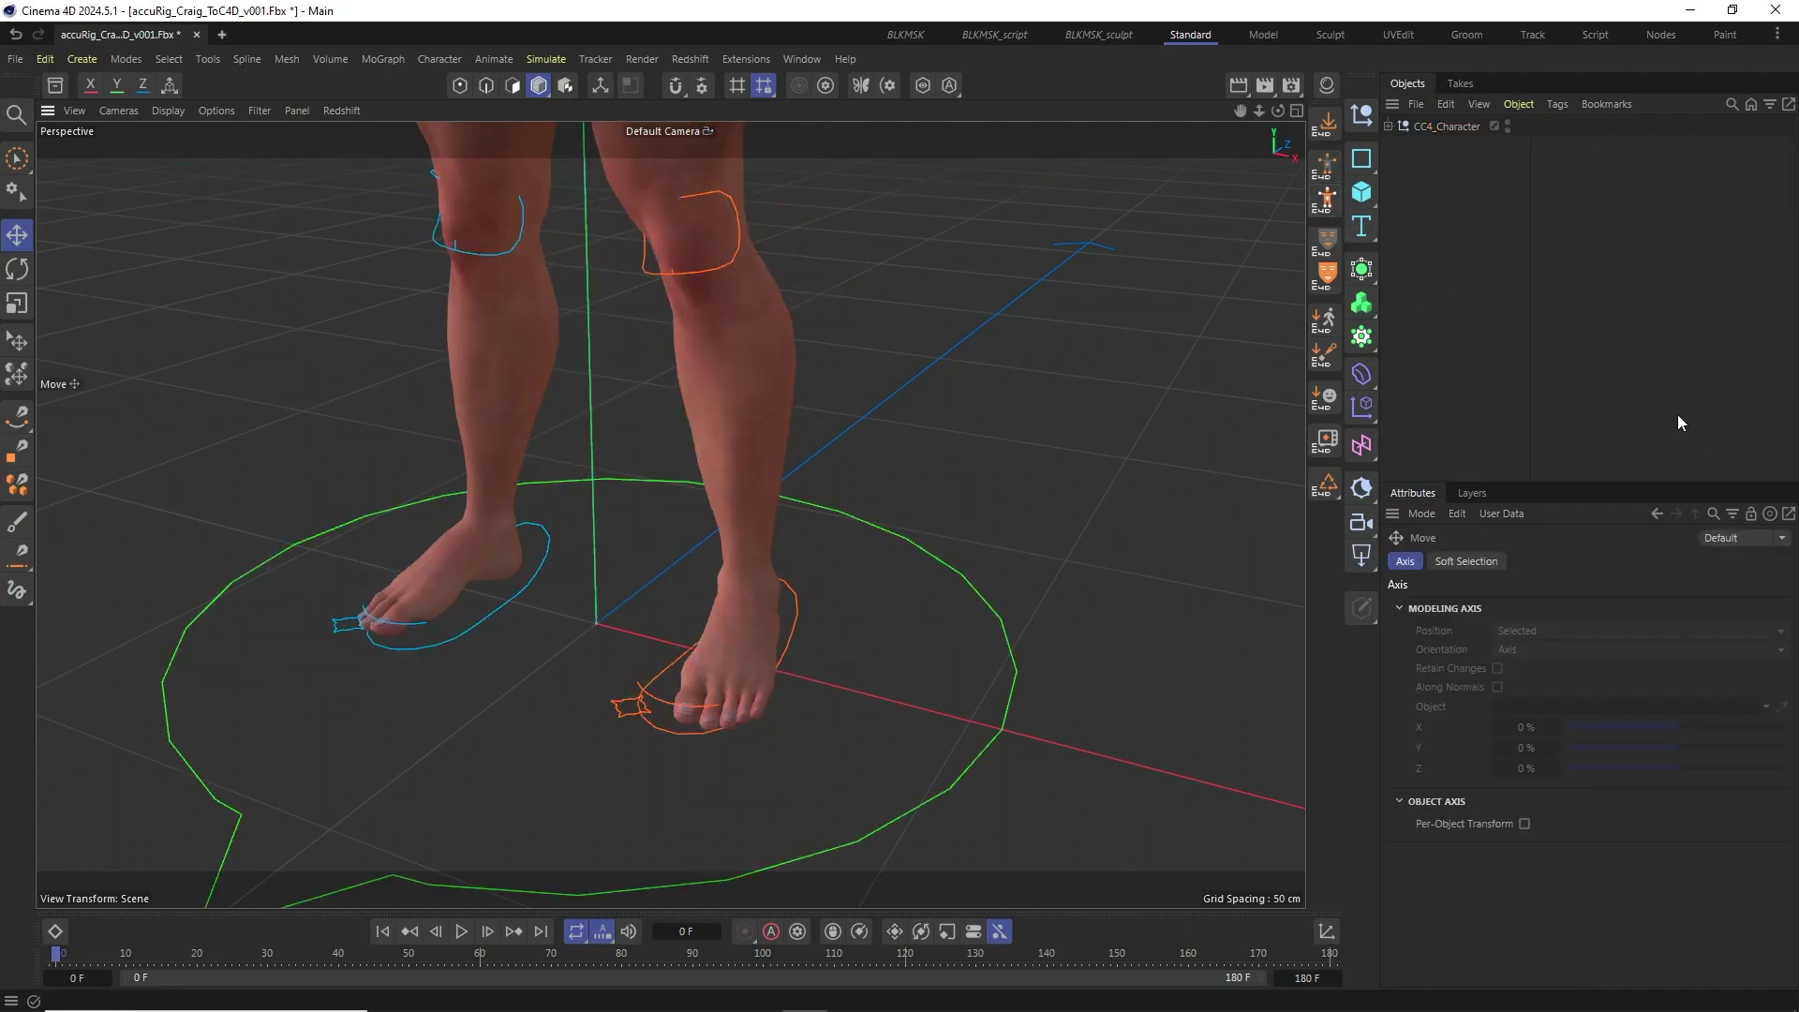
alt+drag(795, 671, 945, 553)
In Cinema 4D 2025.1.1, adjust the knee Foot Rotation Offset of the left and right foot controls
click(794, 624)
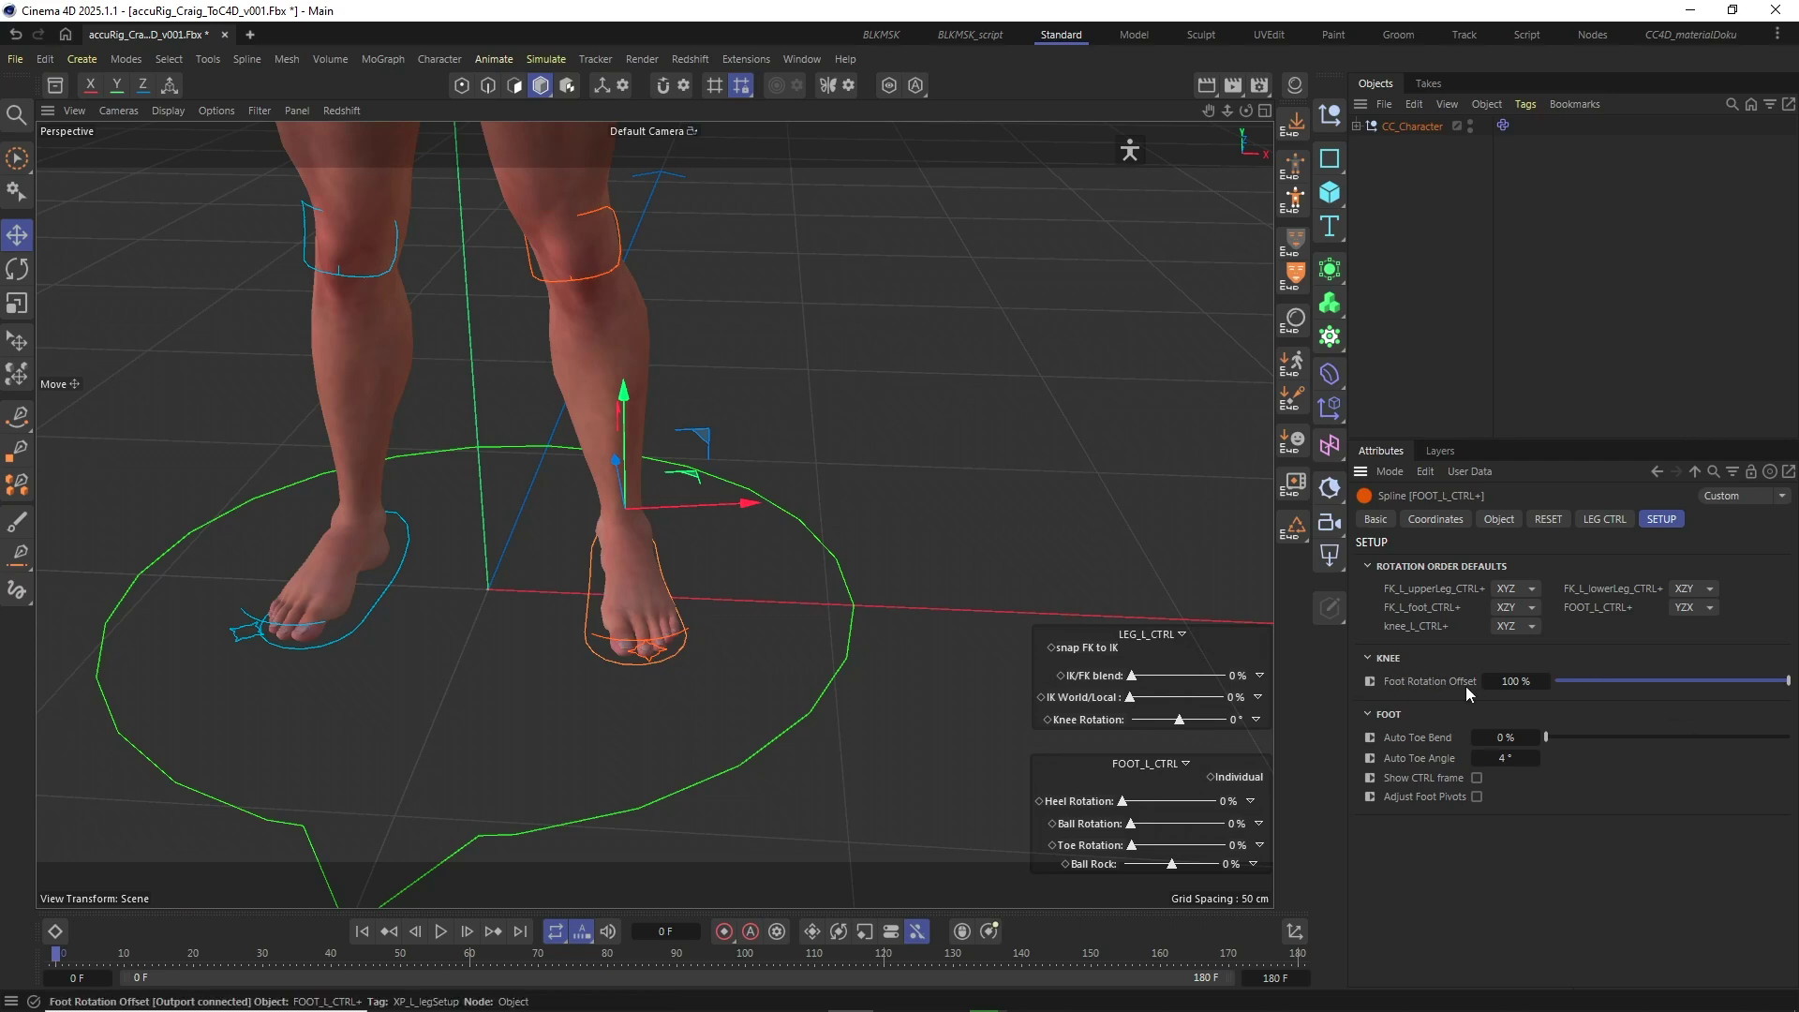
mouse_move(1792, 691)
mouse_down()
mouse_move(1558, 689)
mouse_move(1790, 689)
mouse_up()
click(383, 603)
mouse_move(1771, 686)
mouse_down()
mouse_move(1556, 688)
mouse_move(1790, 689)
mouse_up()
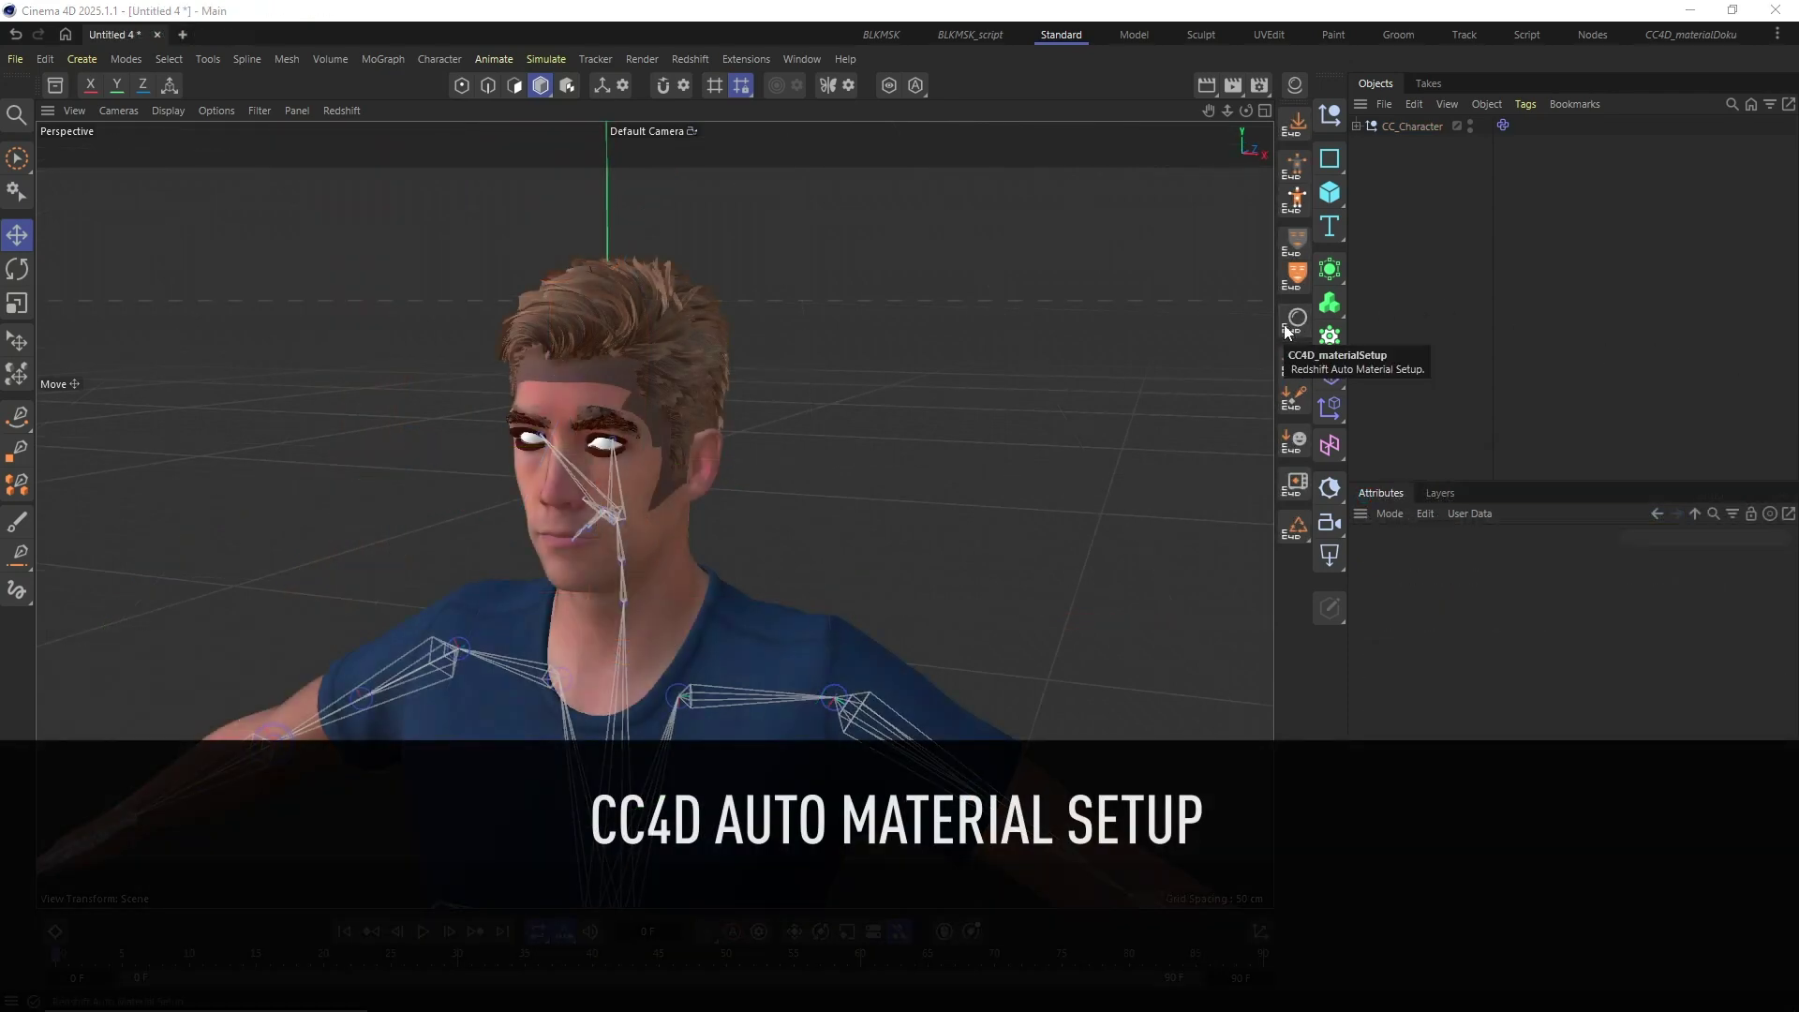
Start the Redshift render in the viewport and expand CC_Character to show its mesh objects
click(341, 110)
click(361, 141)
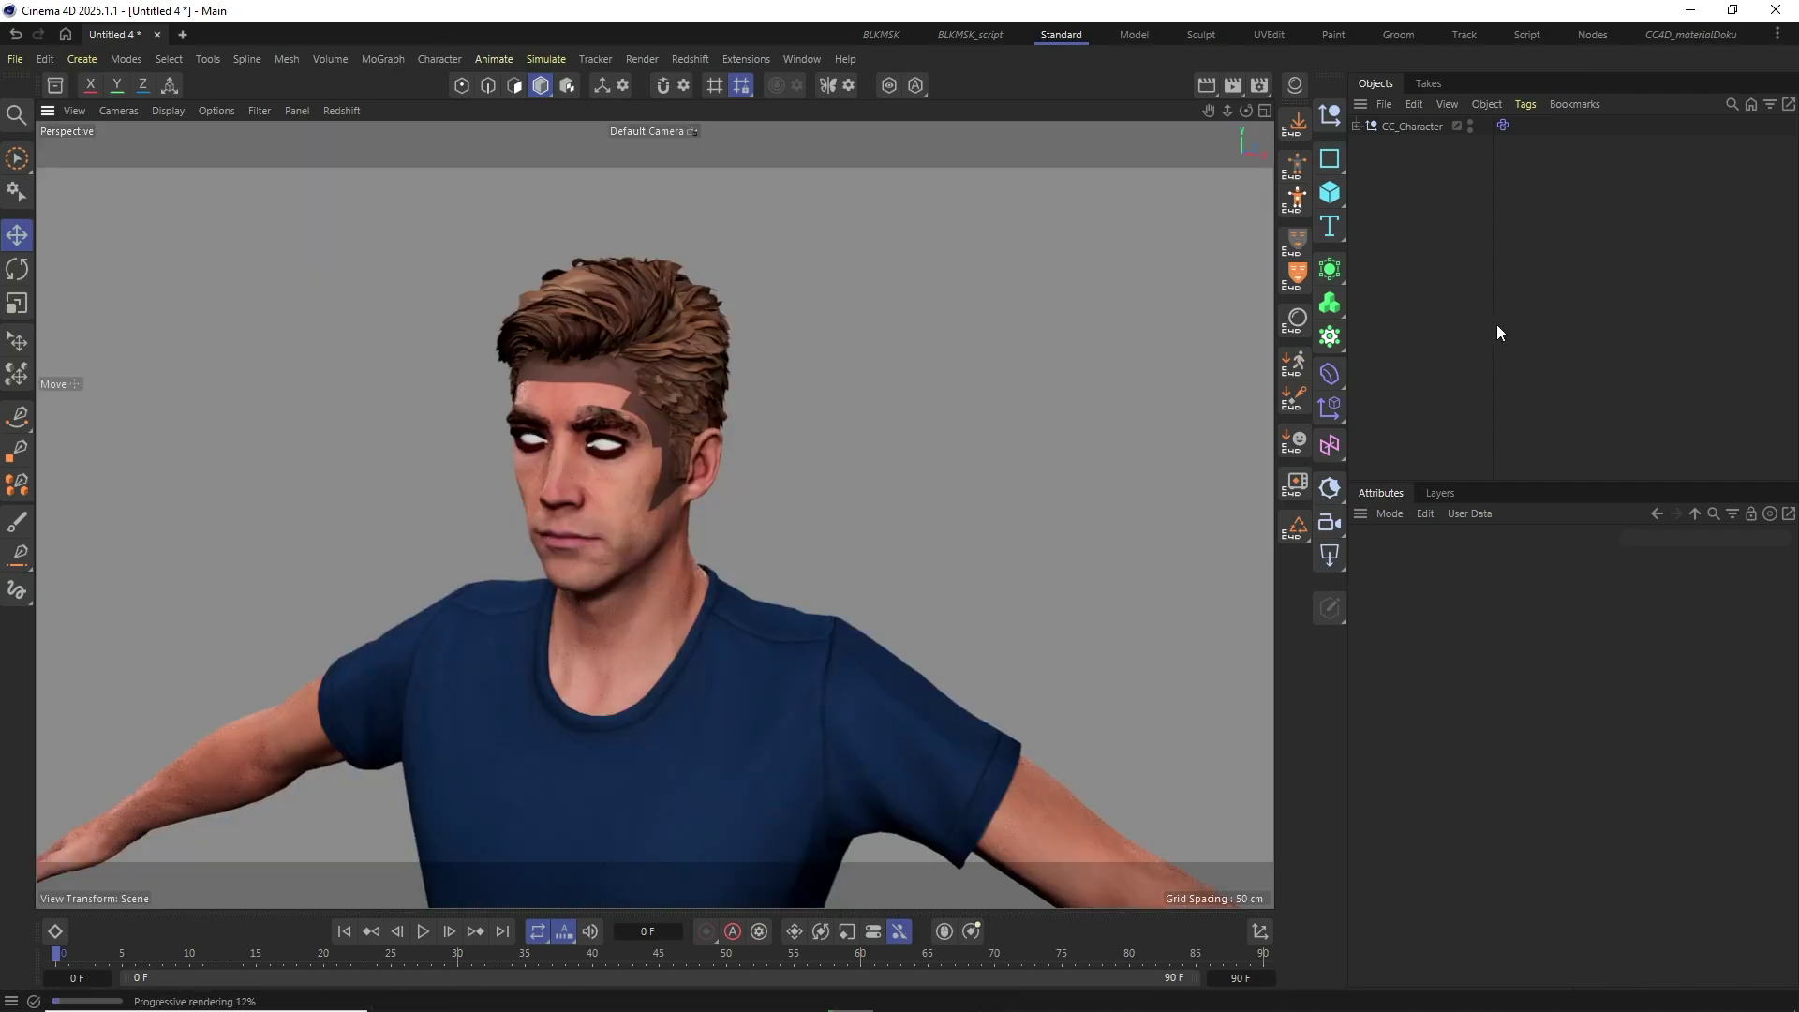
click(1356, 125)
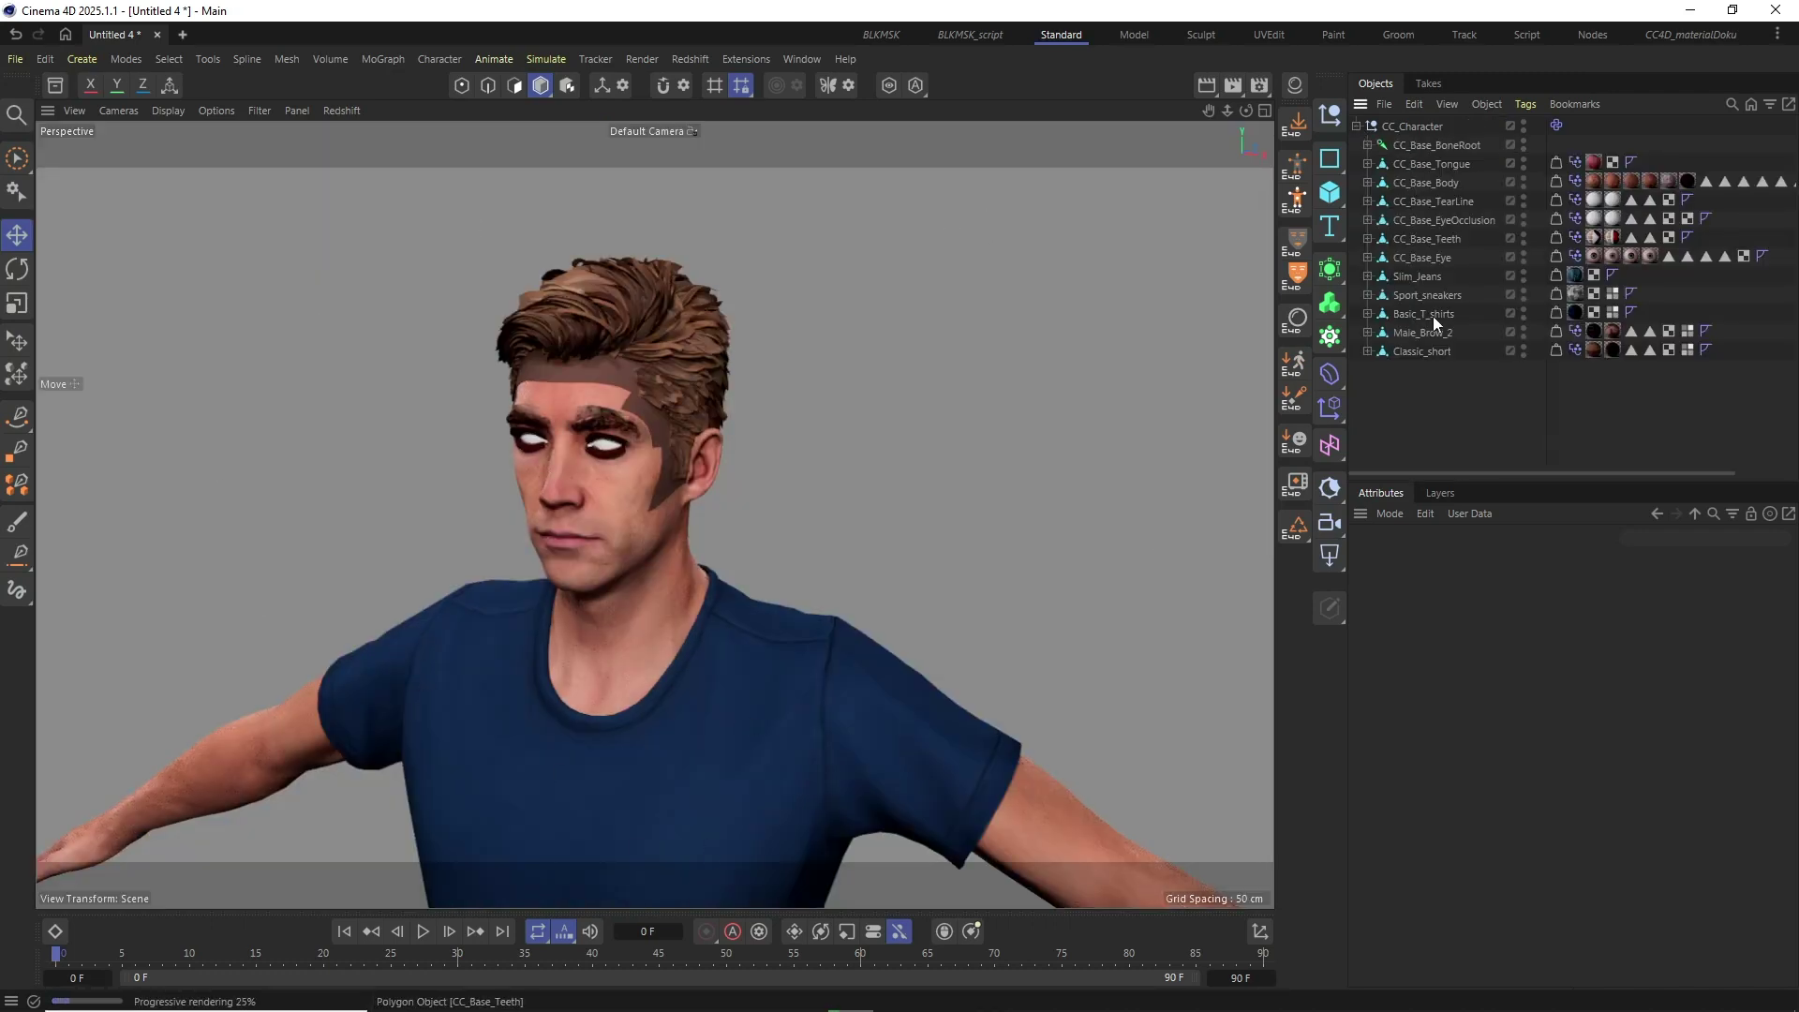
click(1410, 203)
shift+click(1417, 277)
click(1494, 396)
Review the imported character's materials in the Material Manager, including the Std_Skin materials
click(1295, 84)
drag(1246, 366, 1113, 300)
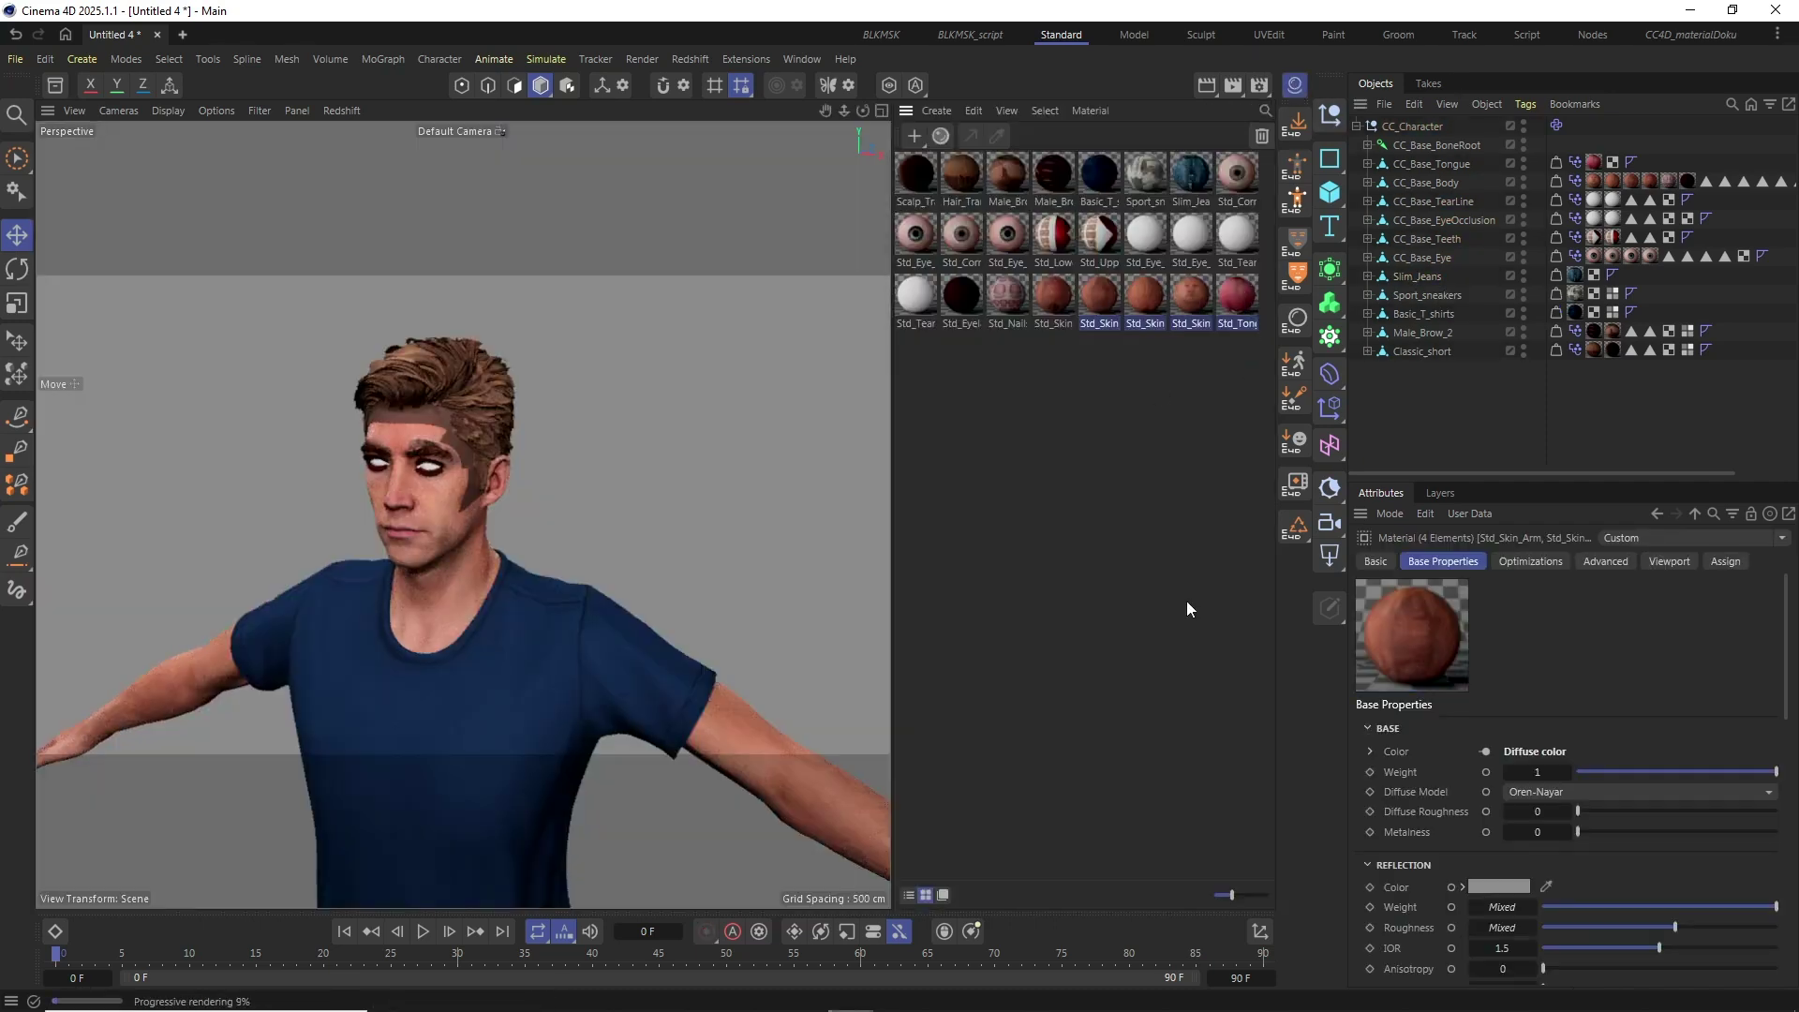
click(1296, 84)
click(1494, 452)
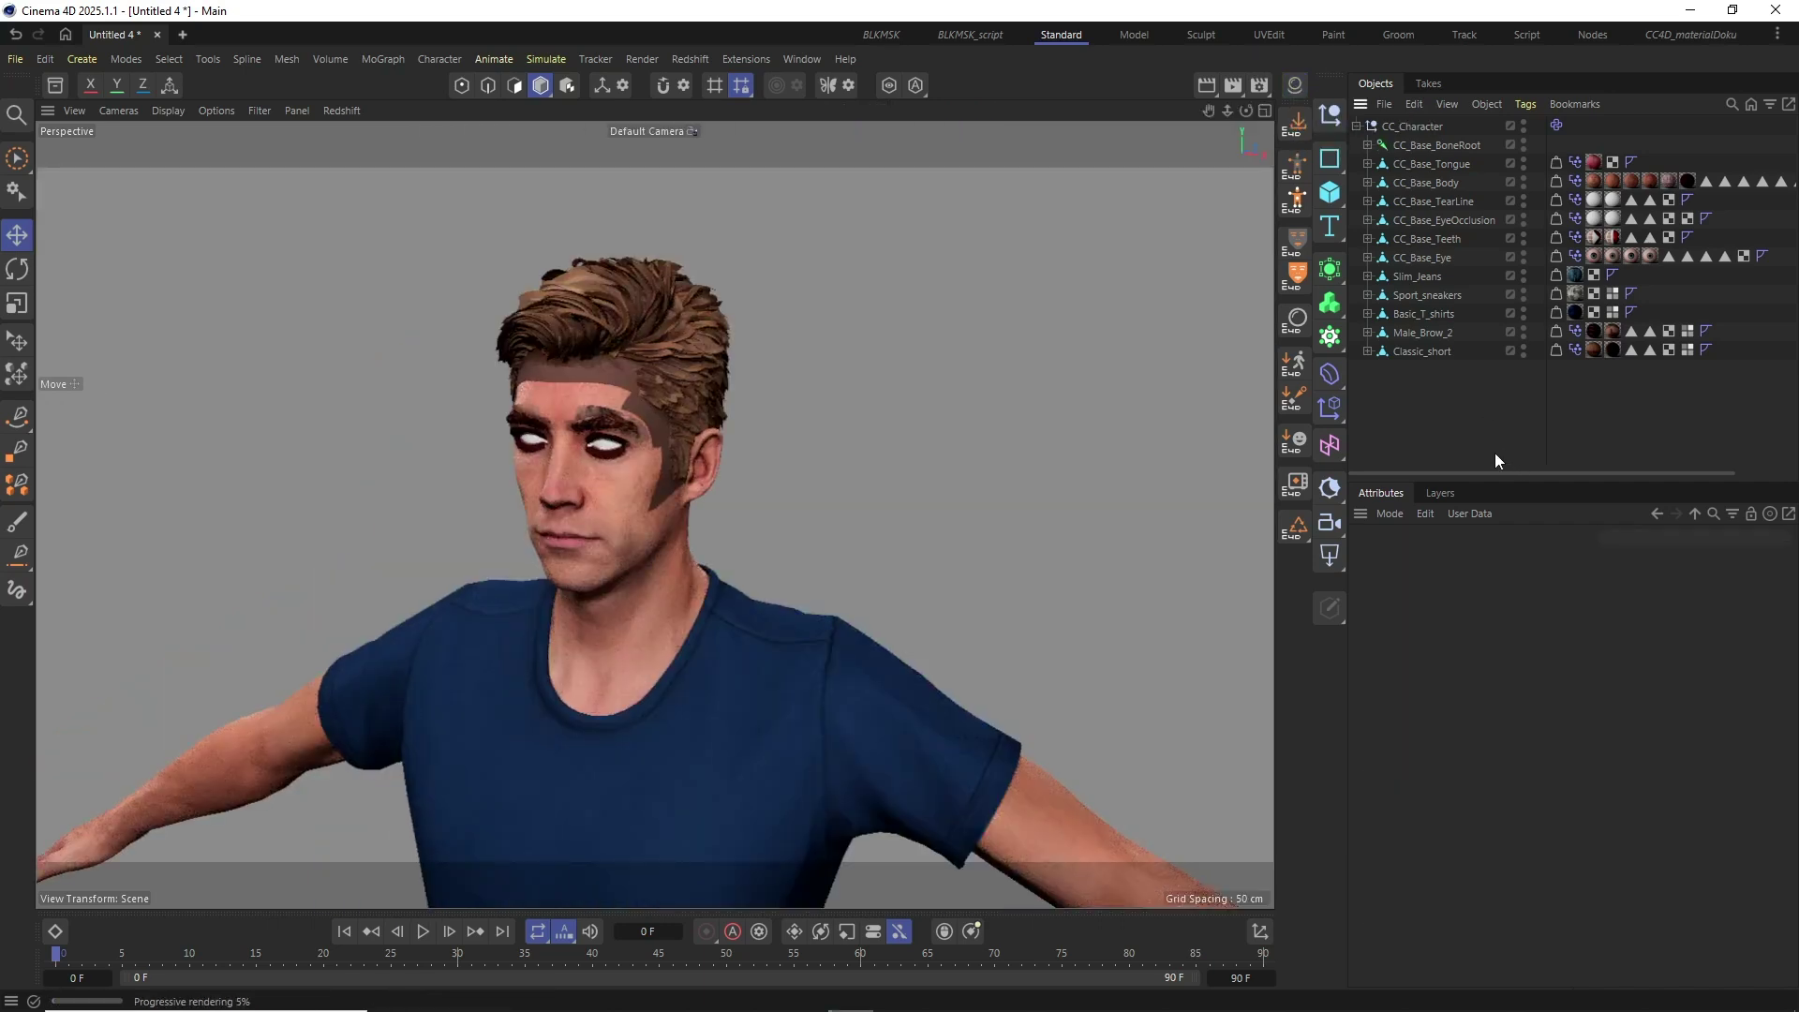
Run the CC4 Auto Material Setup on the male character with the Basic material type
click(1296, 321)
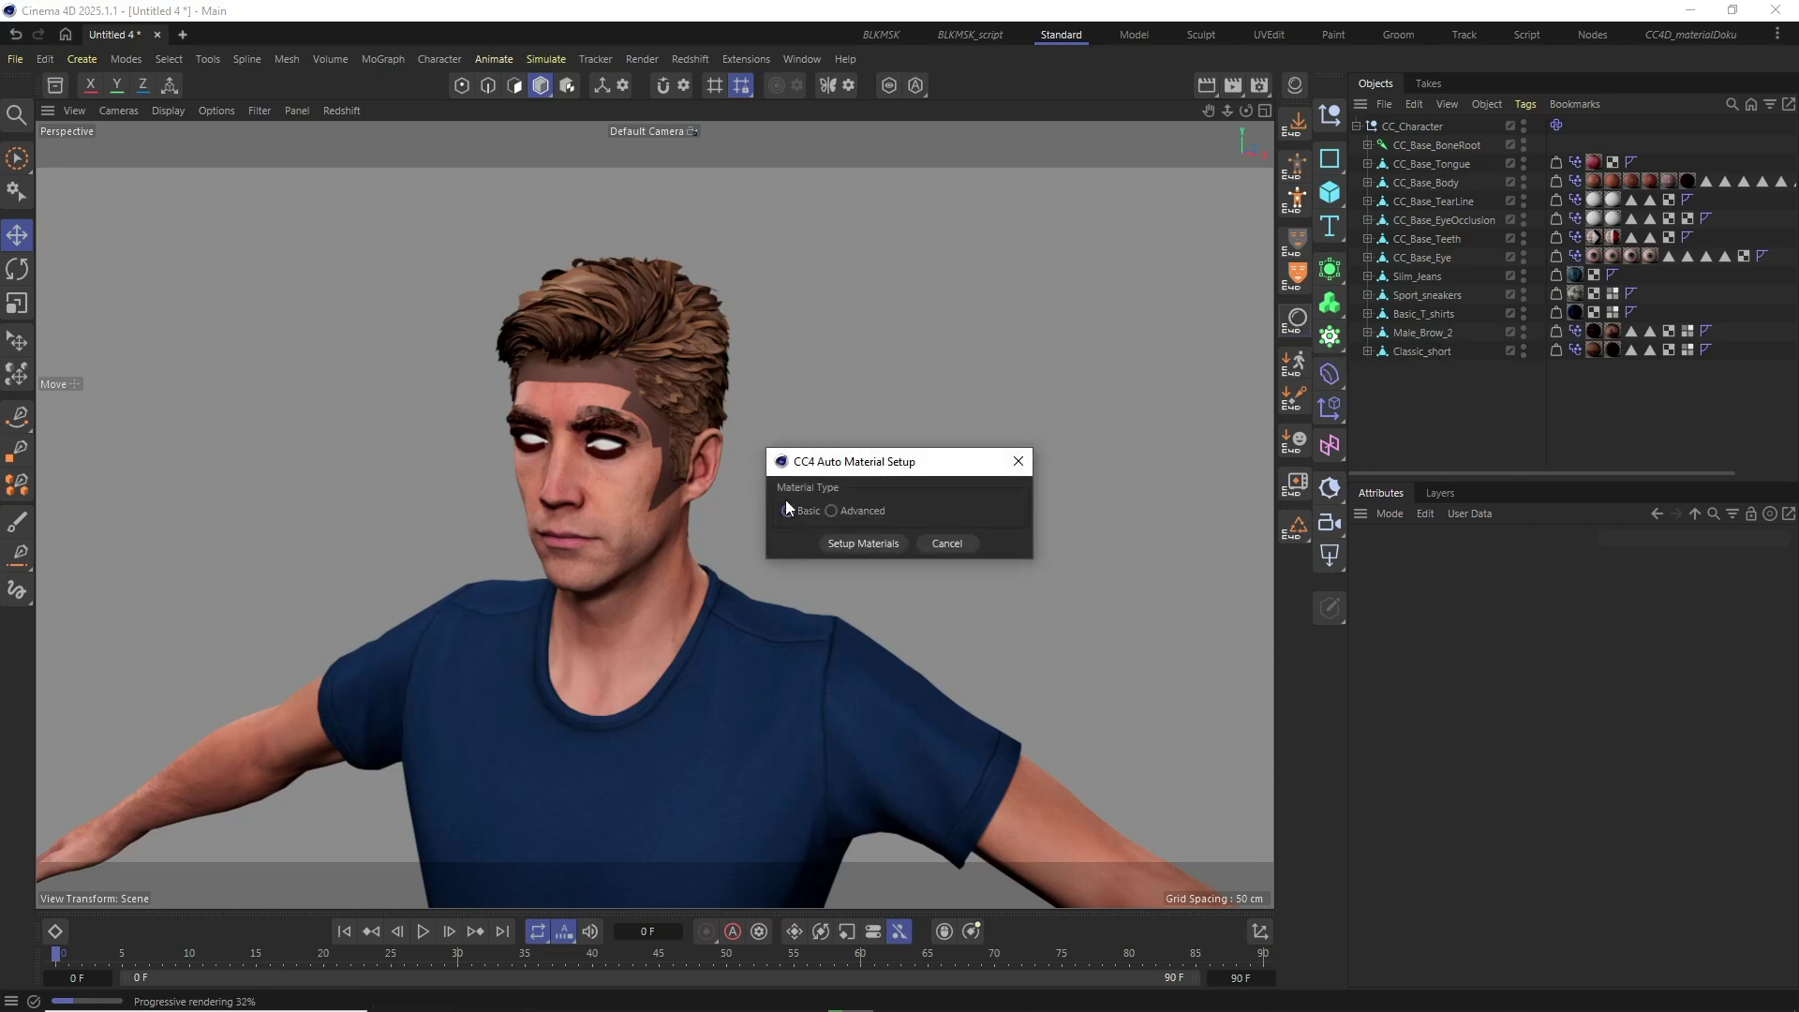
click(832, 511)
click(788, 511)
click(852, 544)
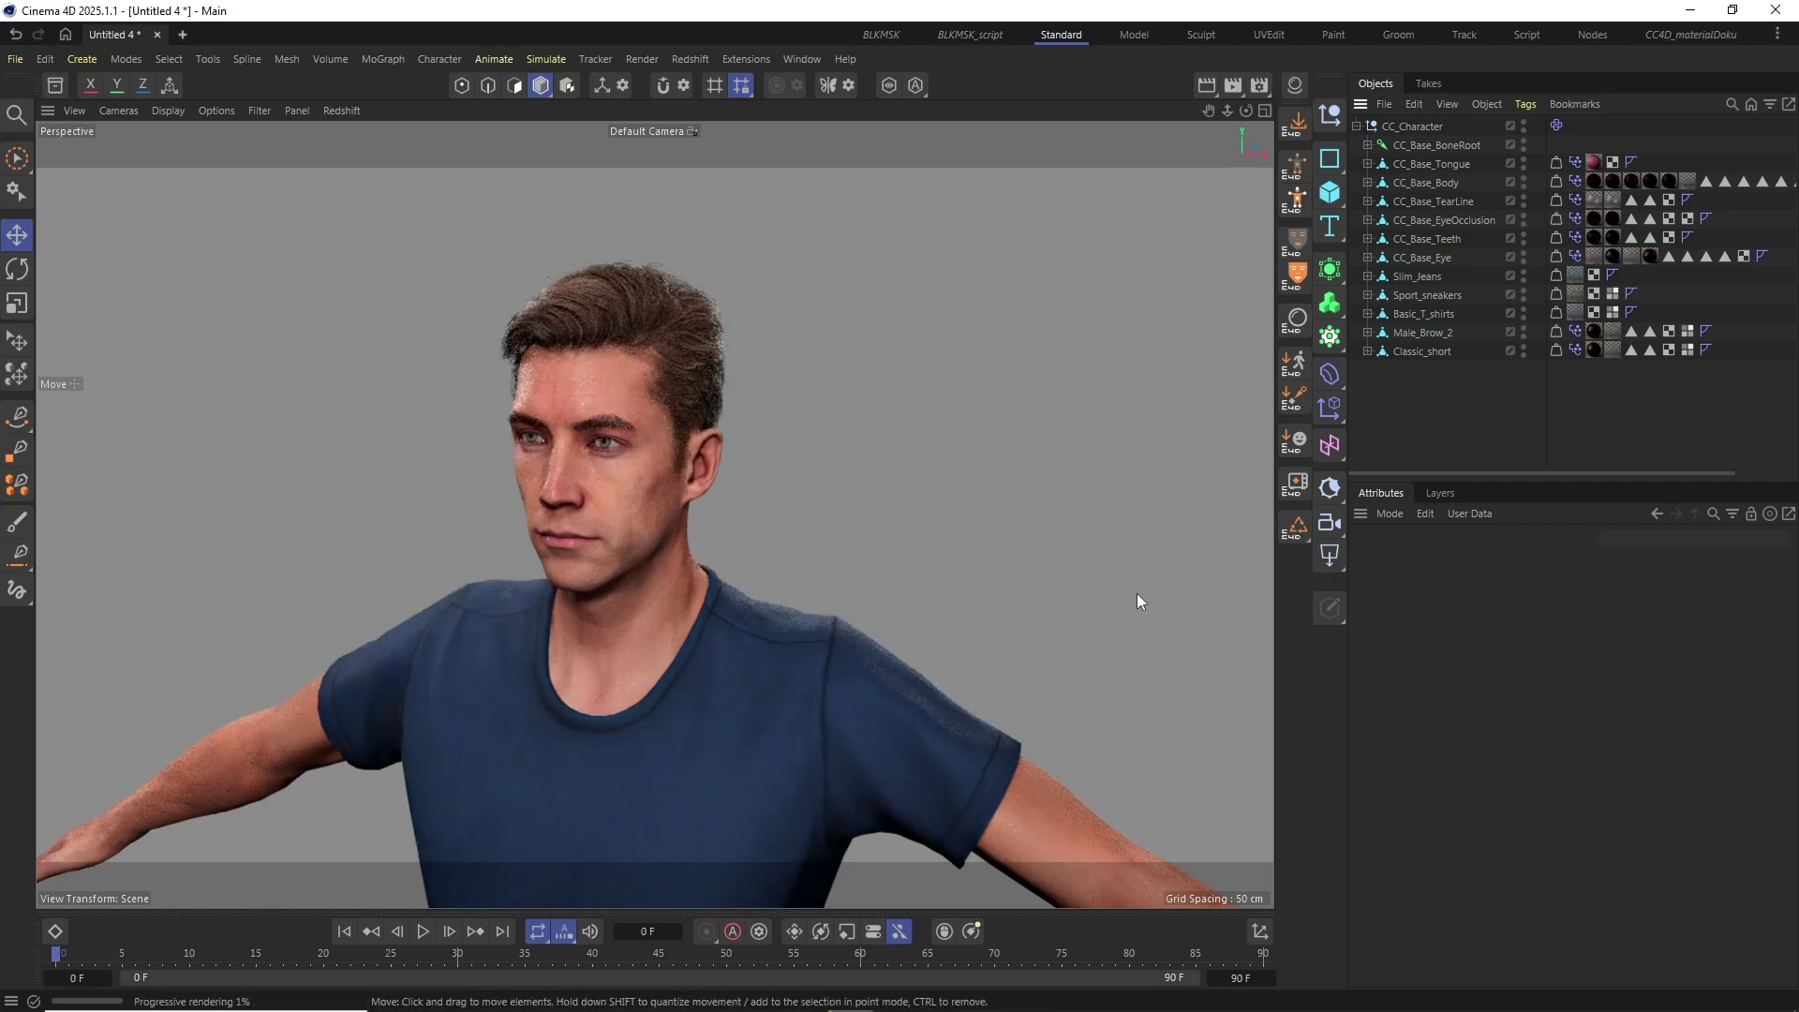
Open the Std_Skin_Head material in the Node Editor and examine its texture nodes and their connections
click(1295, 84)
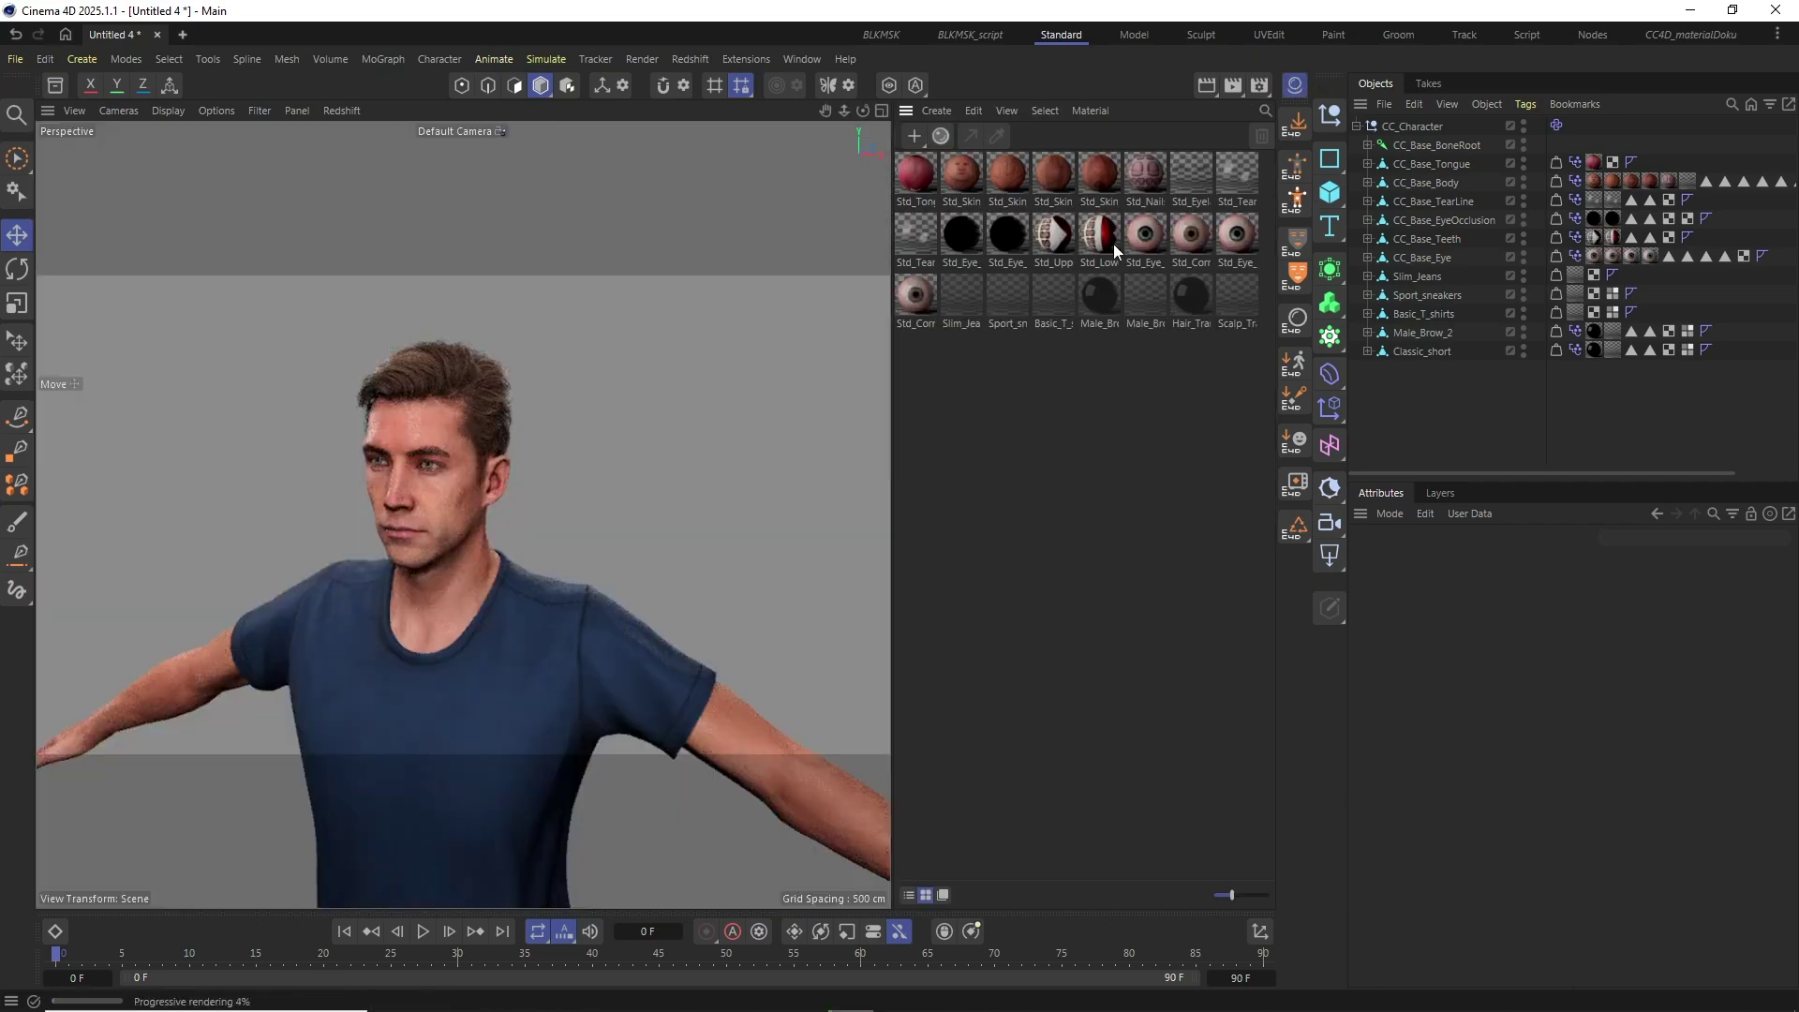
double_click(961, 173)
scroll(839, 669, down, 4)
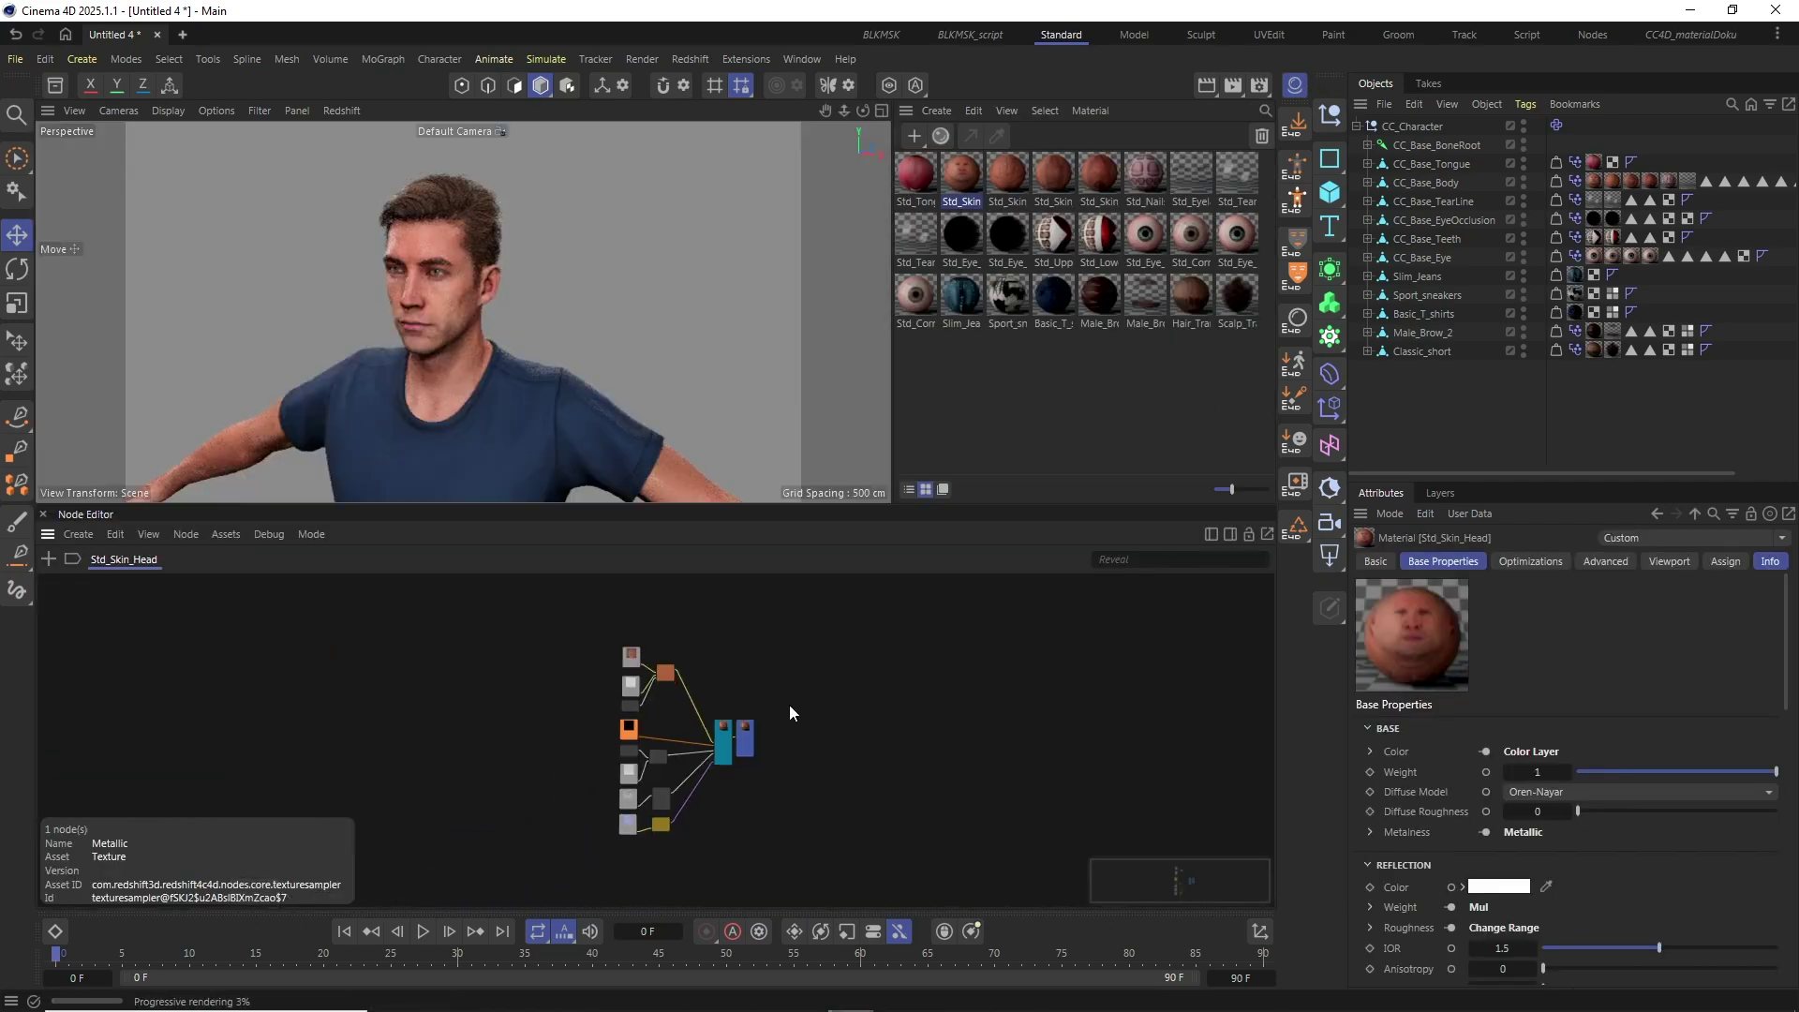
drag(575, 627, 806, 853)
click(467, 677)
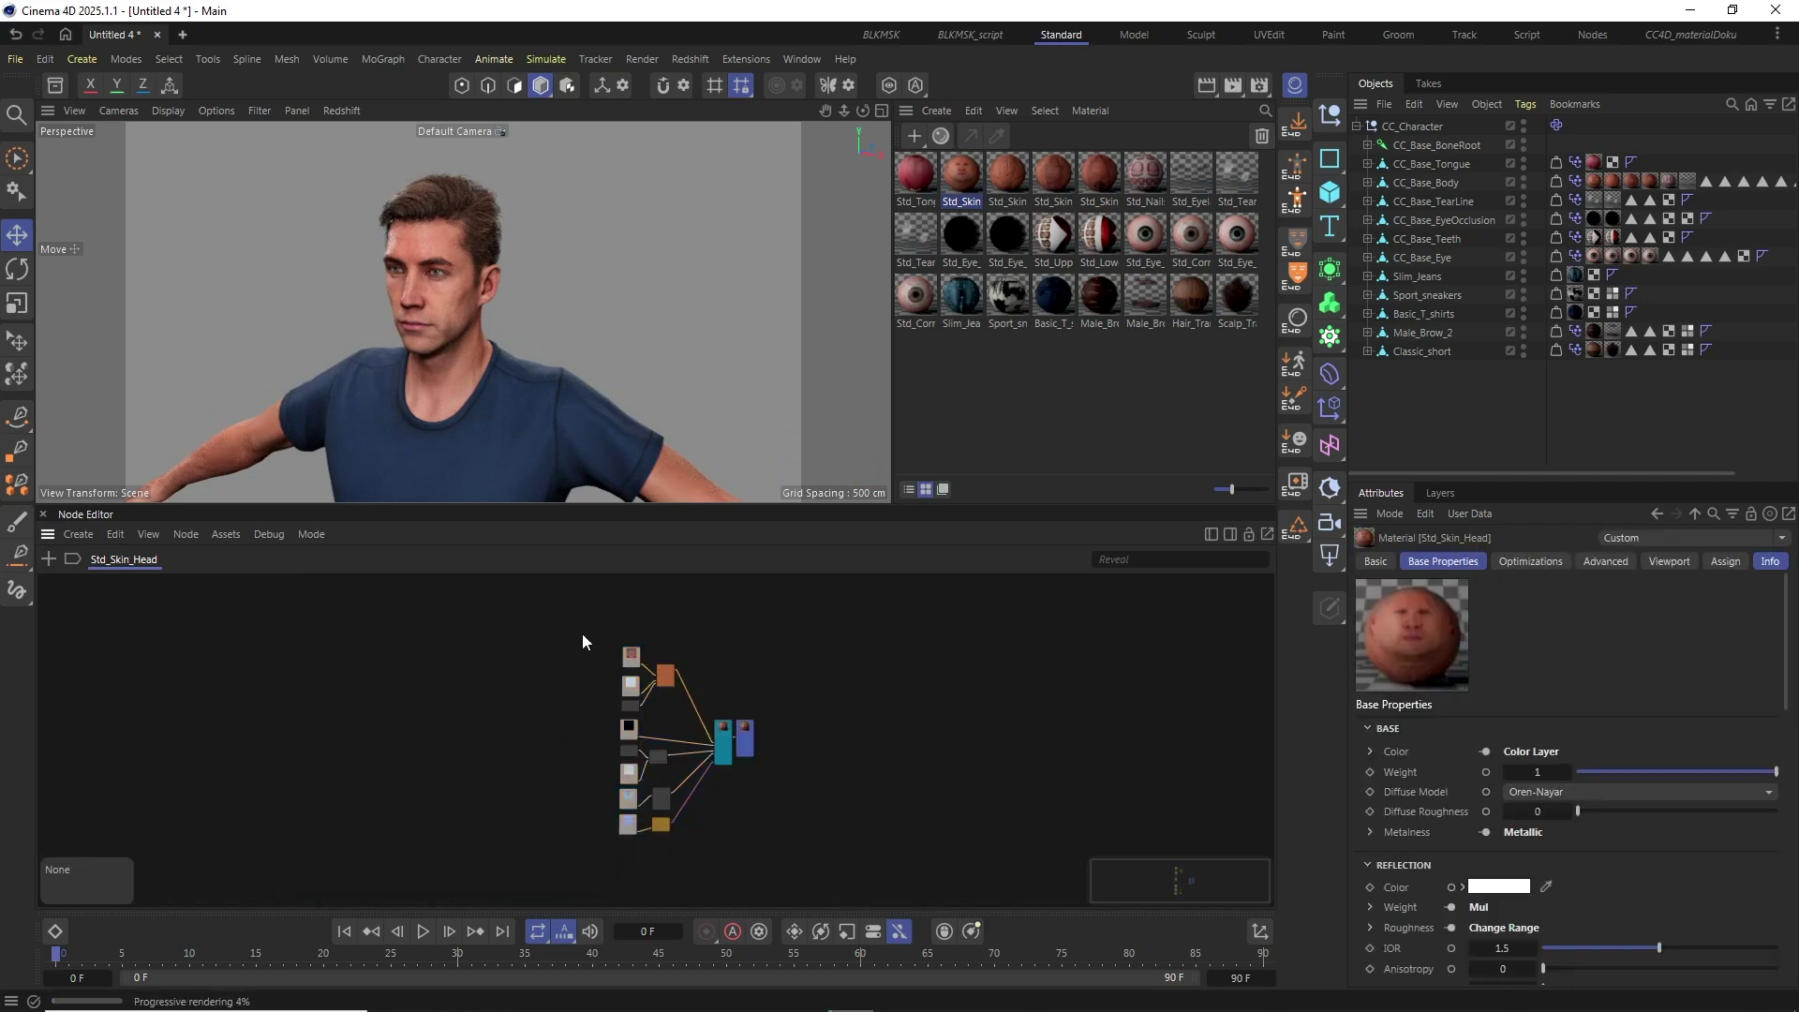
drag(581, 638, 655, 839)
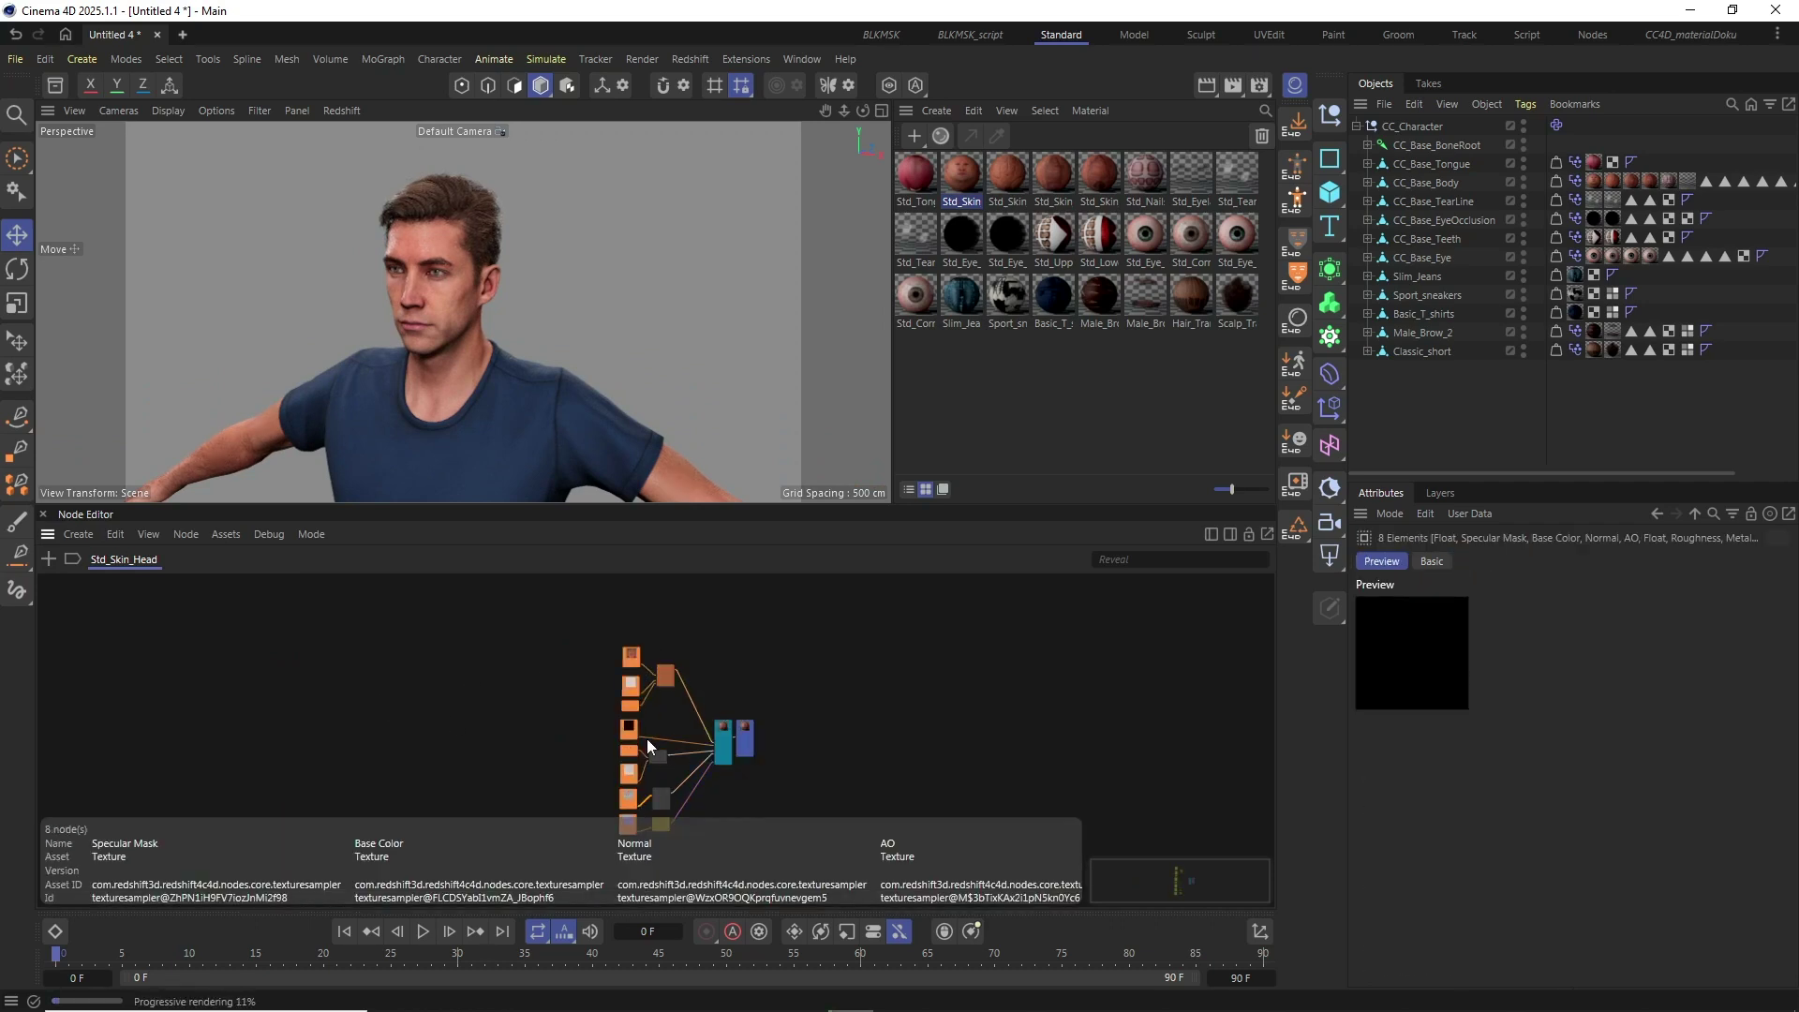
scroll(631, 741, up, 3)
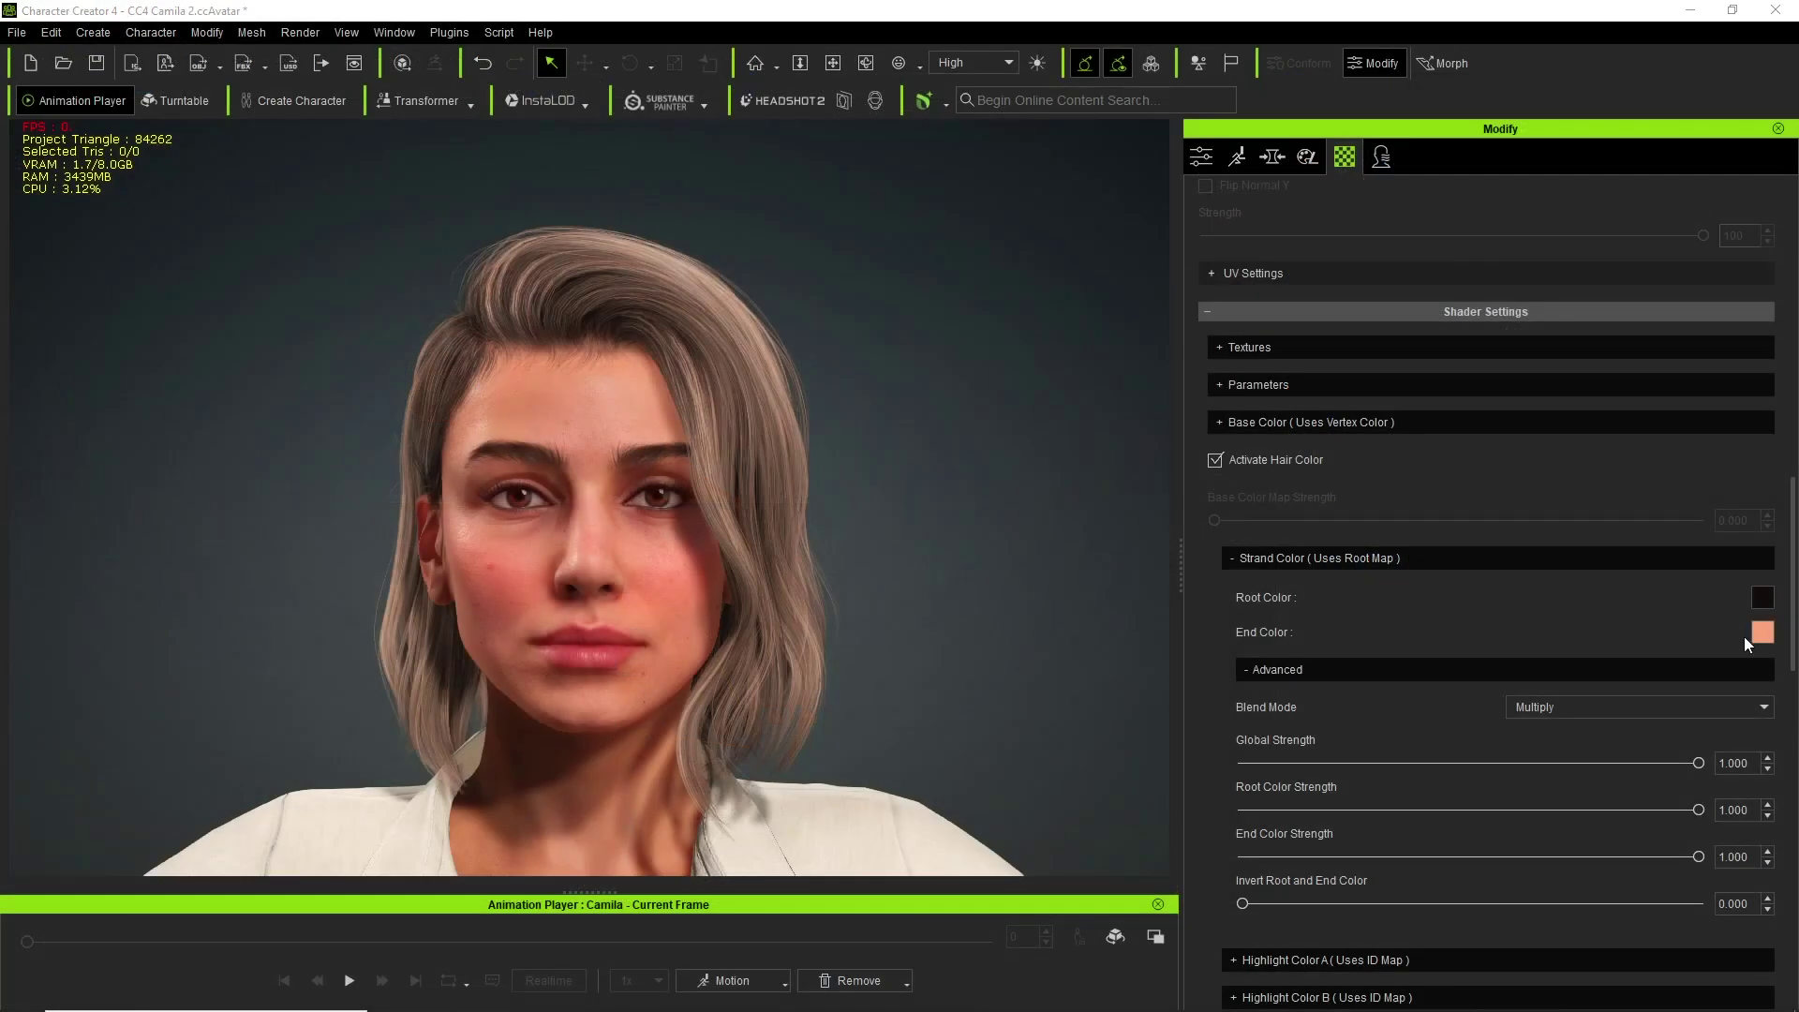
Switch to Character Creator and set the hair's strand End Color to bright green
click(1762, 633)
click(1020, 347)
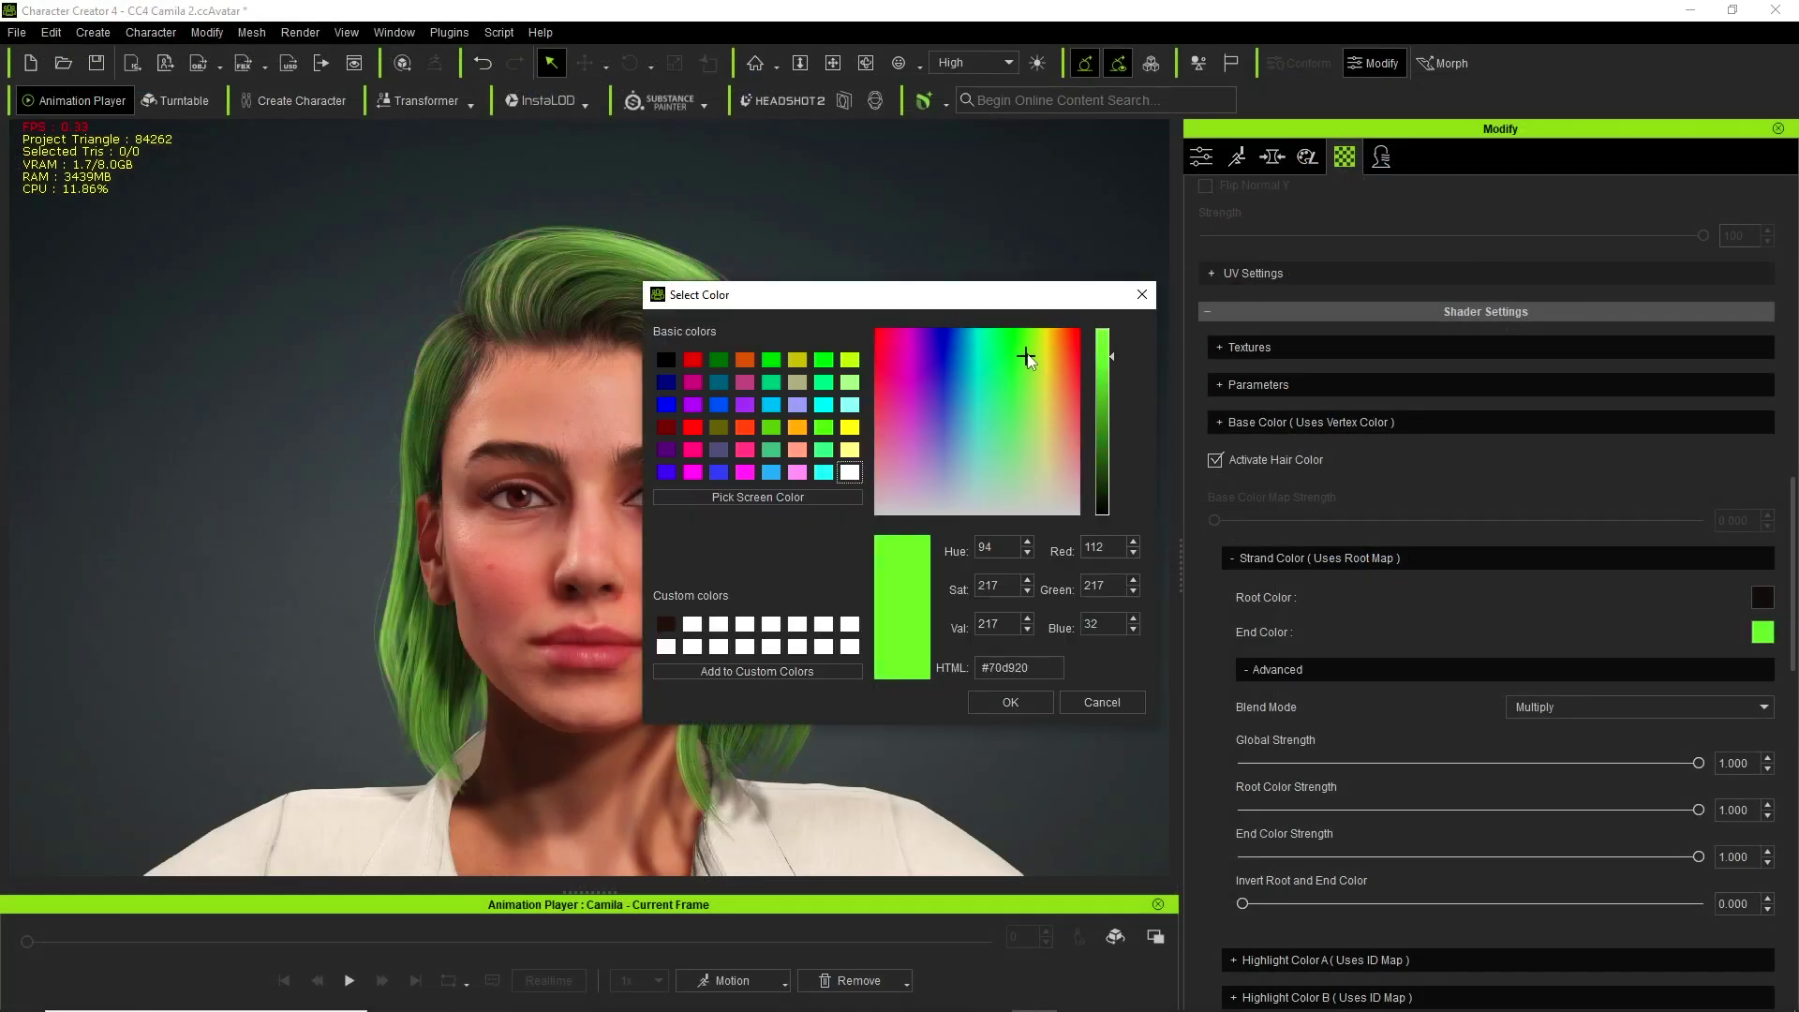
click(1010, 703)
Open the character's FBX export settings and set the FBX option to Mesh
click(19, 34)
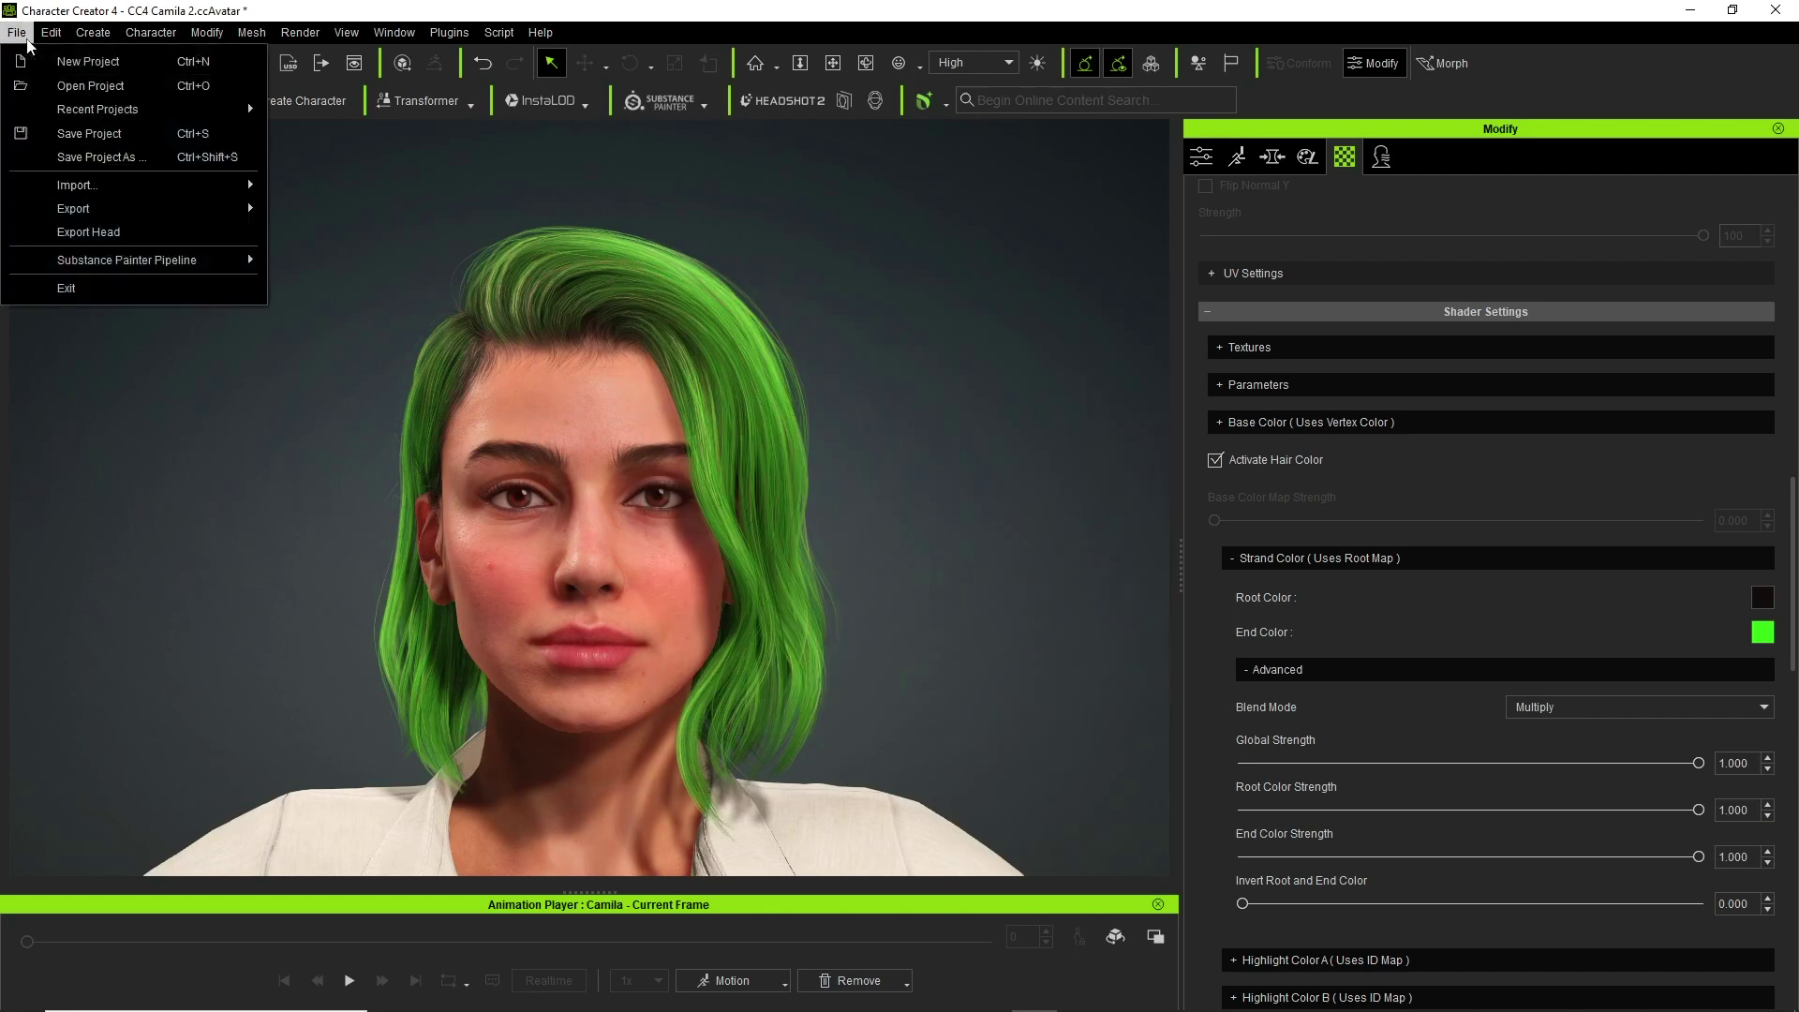
mouse_move(141, 208)
mouse_move(346, 303)
click(511, 328)
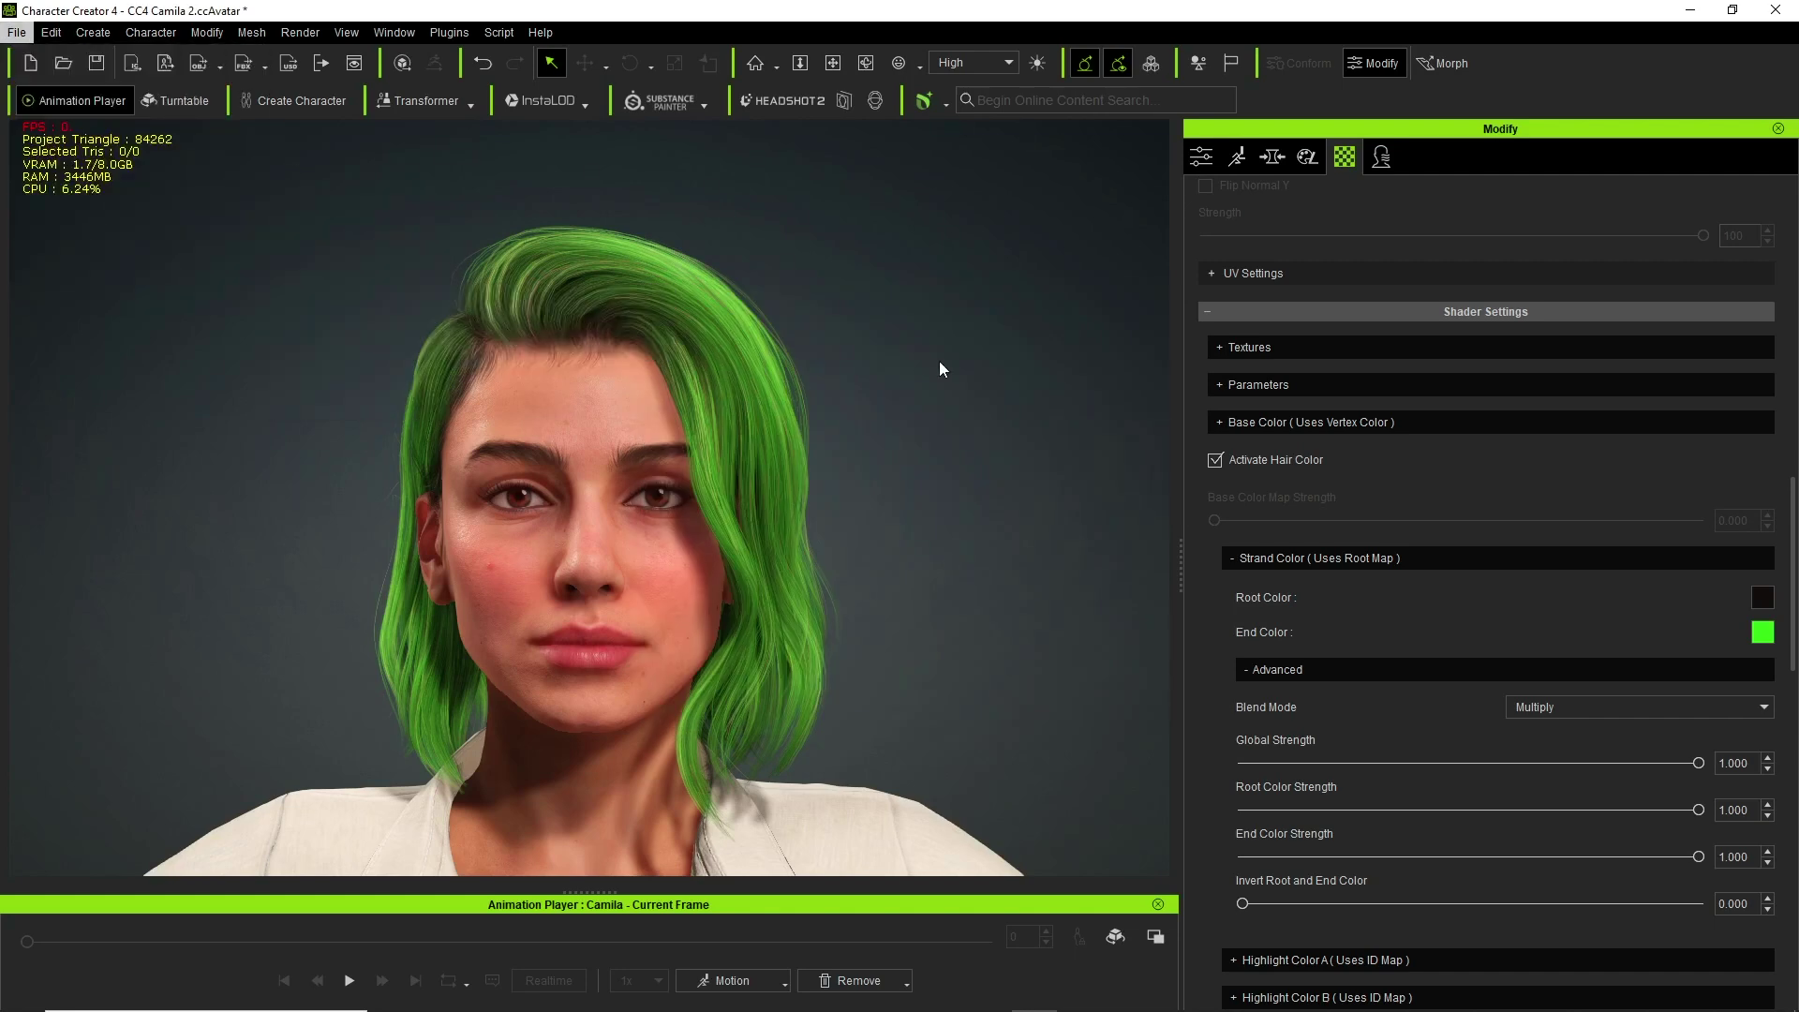
click(300, 162)
click(313, 281)
click(281, 226)
click(296, 253)
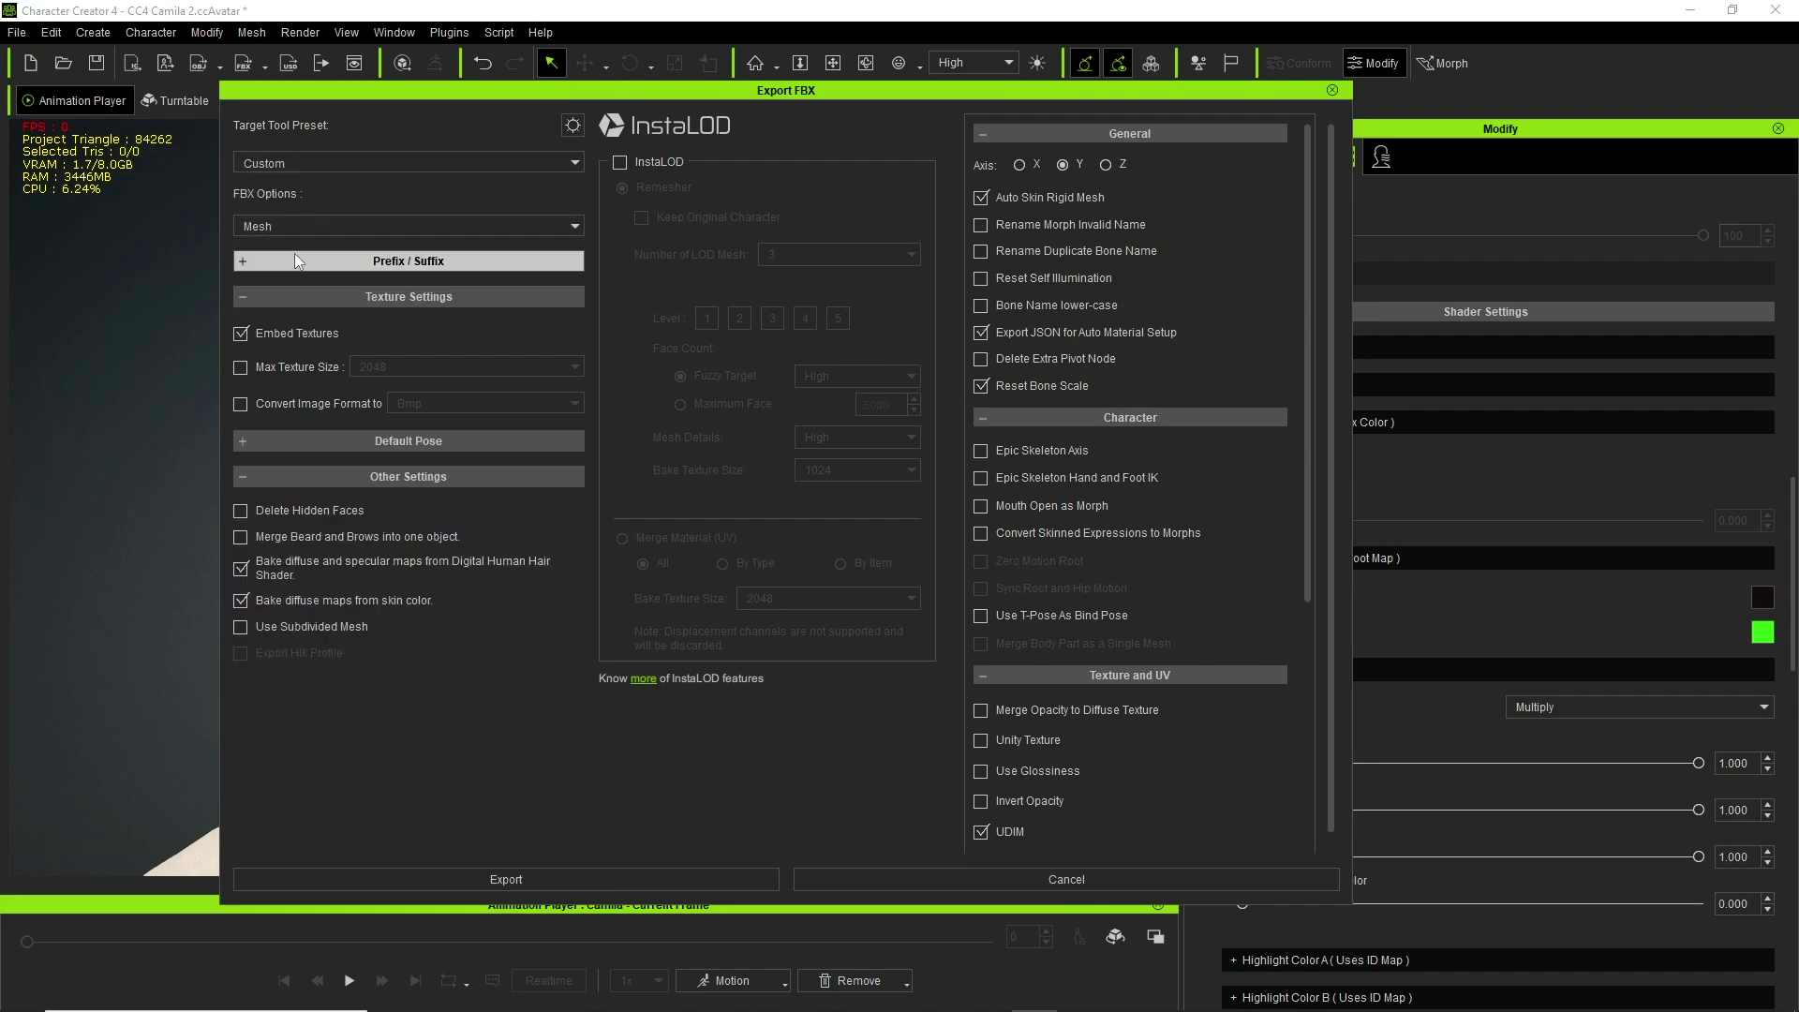
Turn off Embed Textures and both map-baking options for the hair shader and skin color, and expand the Default Pose settings
click(240, 333)
click(241, 569)
click(241, 601)
click(281, 440)
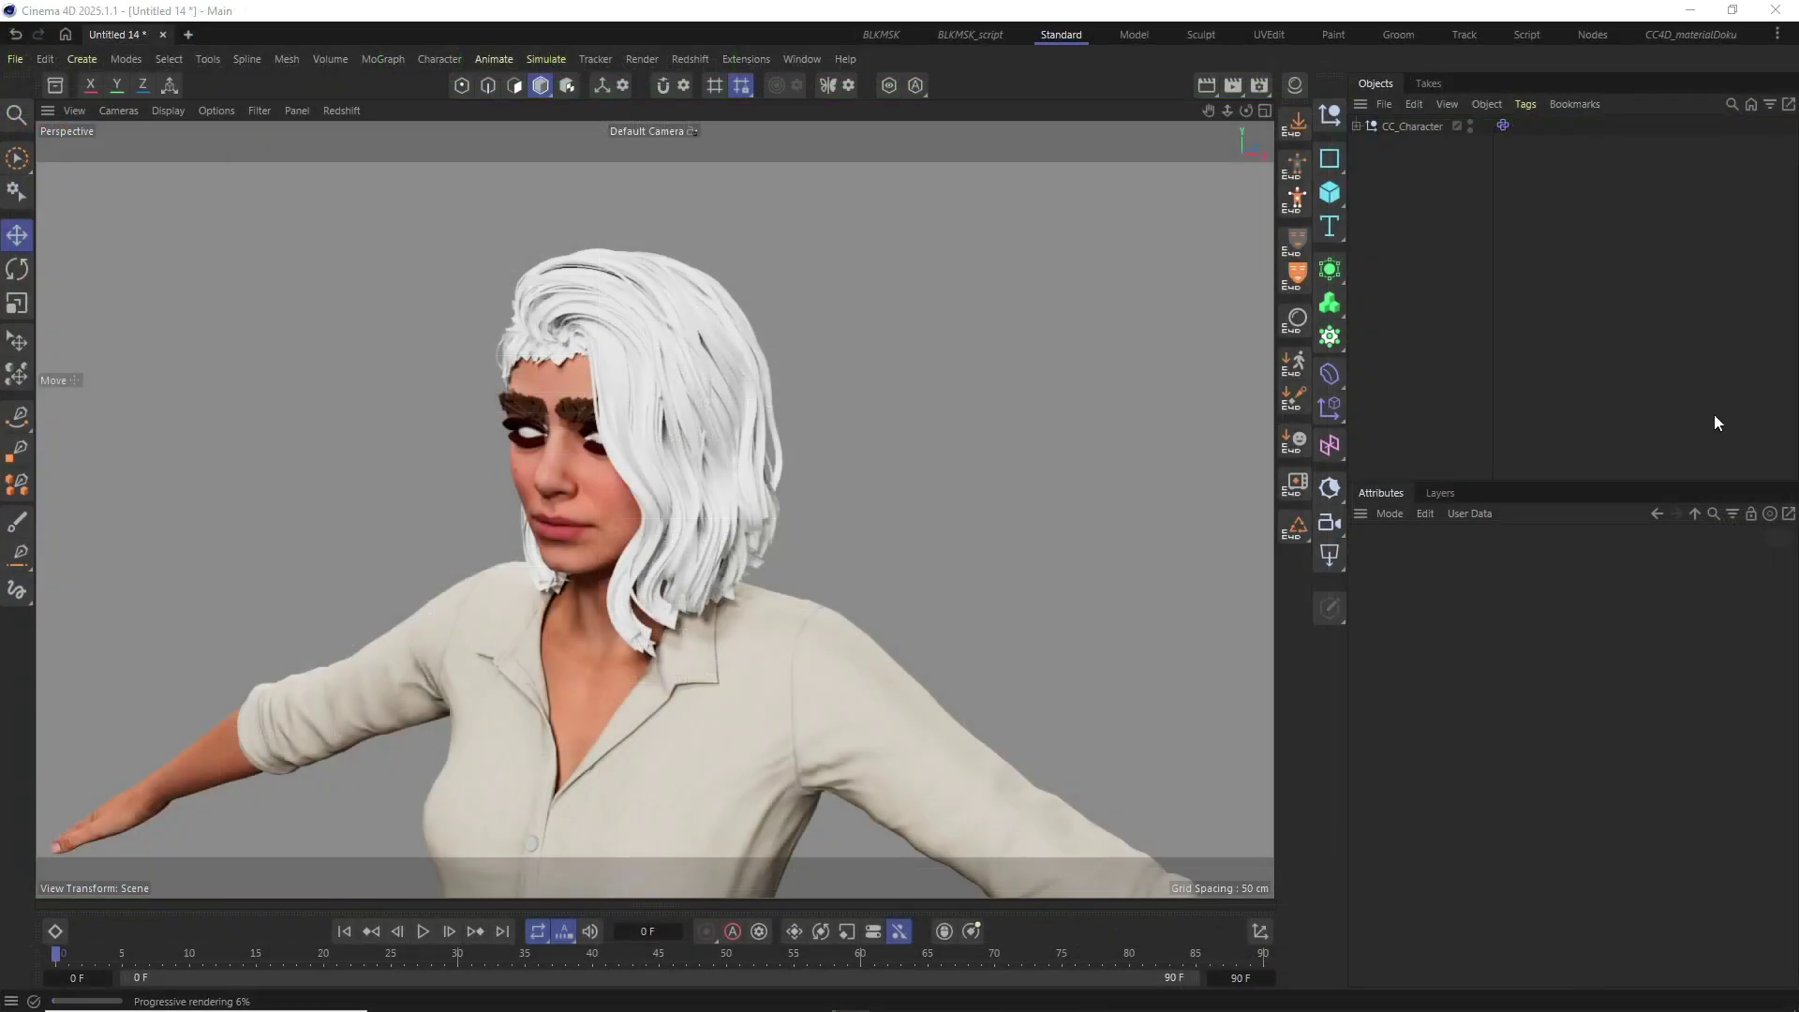
Switch to Cinema 4D and run the CC4 Auto Material Setup on the female character with the Advanced material type
click(1299, 323)
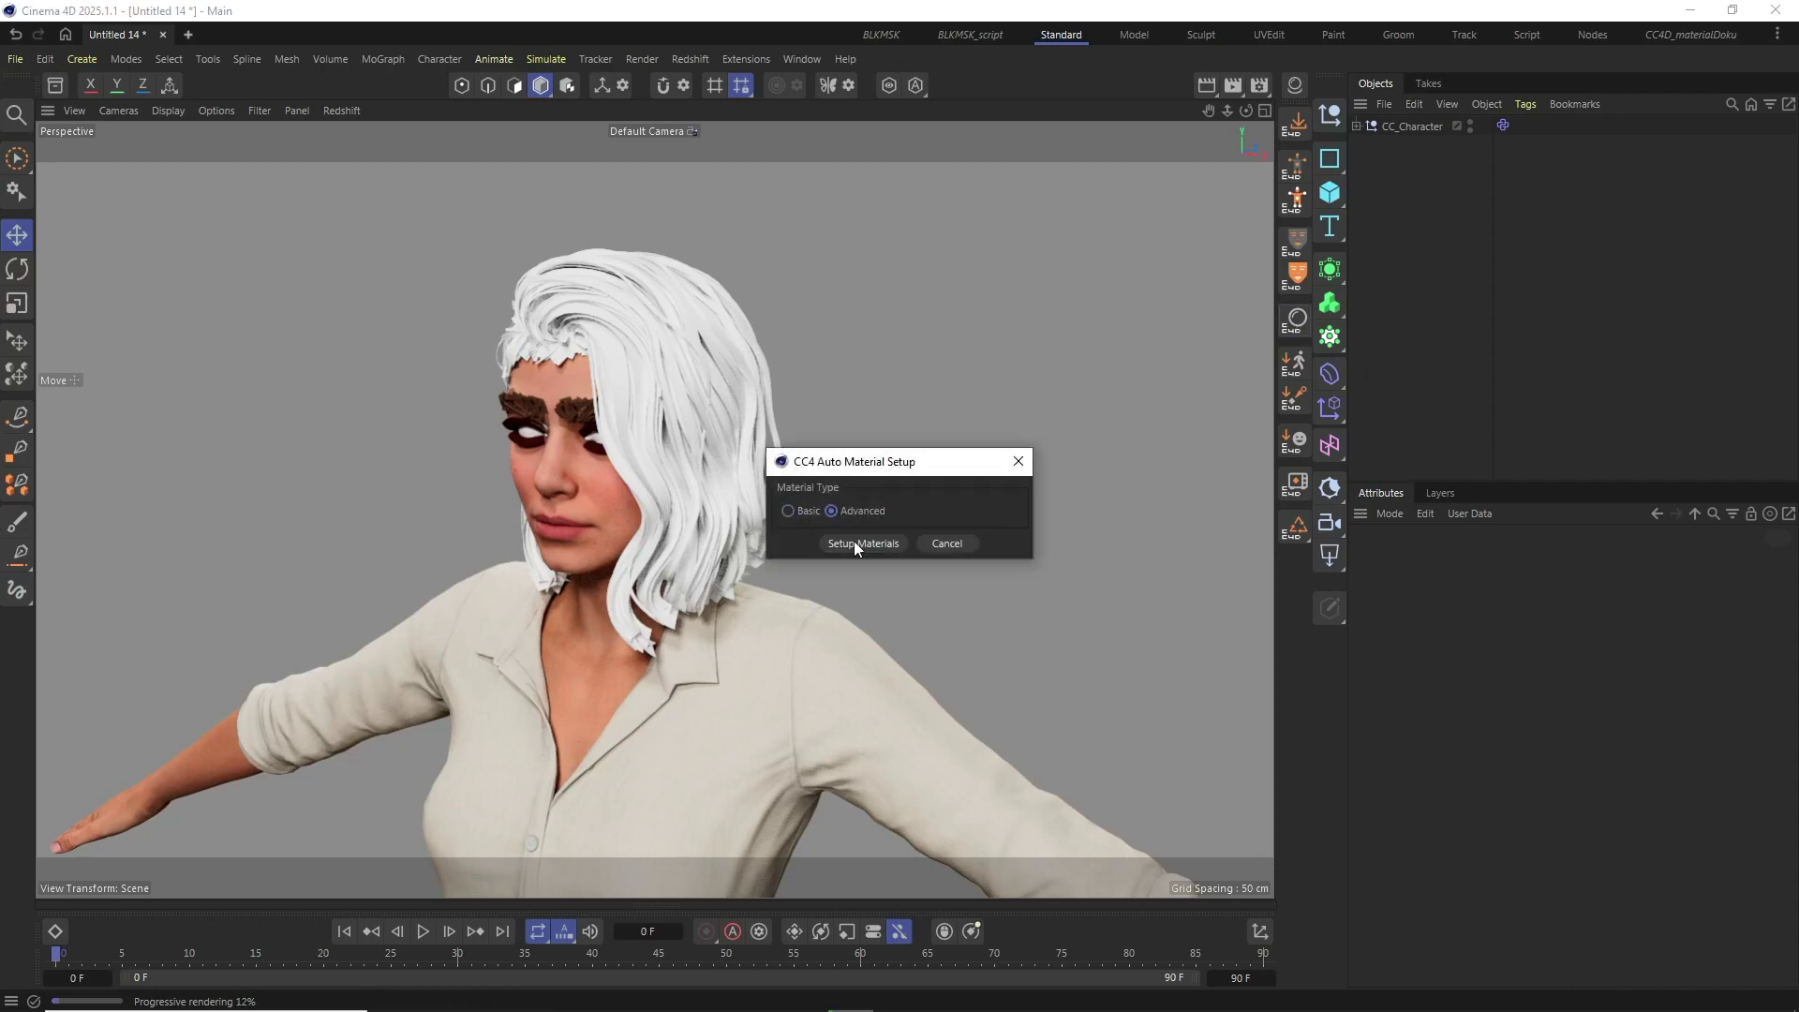
click(854, 542)
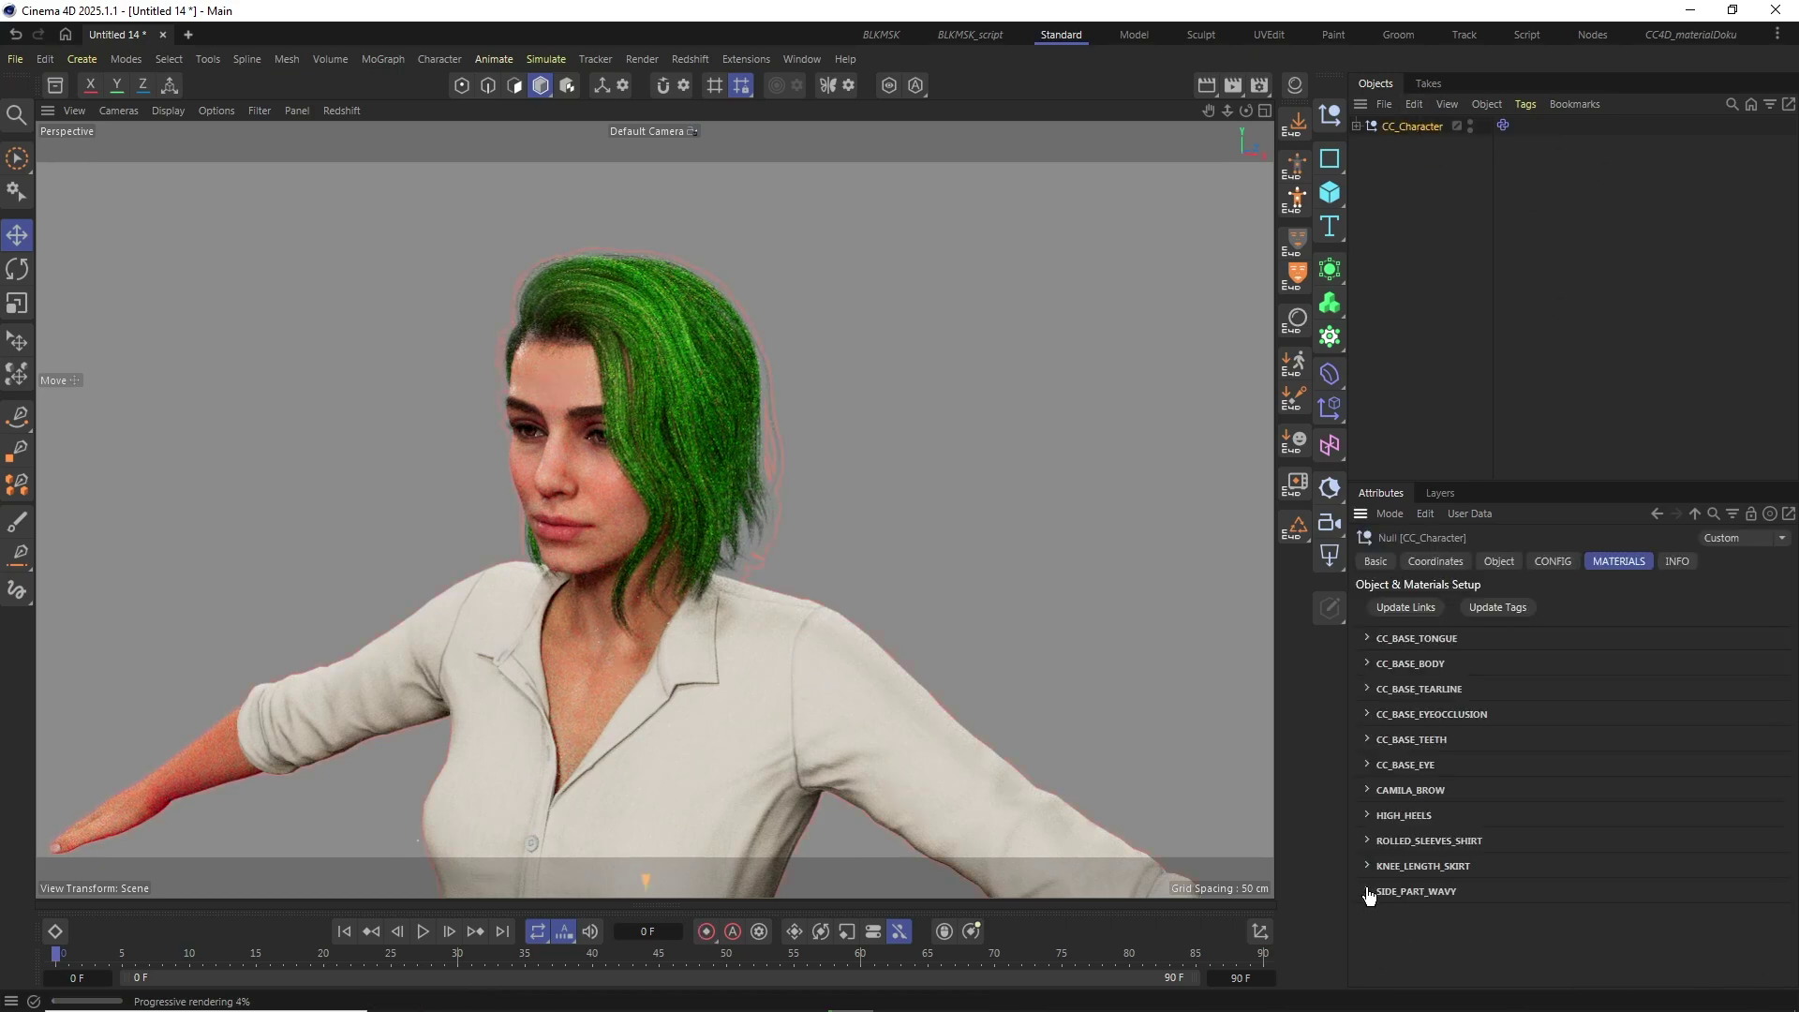
Set the SIDE_PART_WAVY hair's strand End Color to pink (RGB 217, 22, 87) in CC_Character's material settings
click(1368, 892)
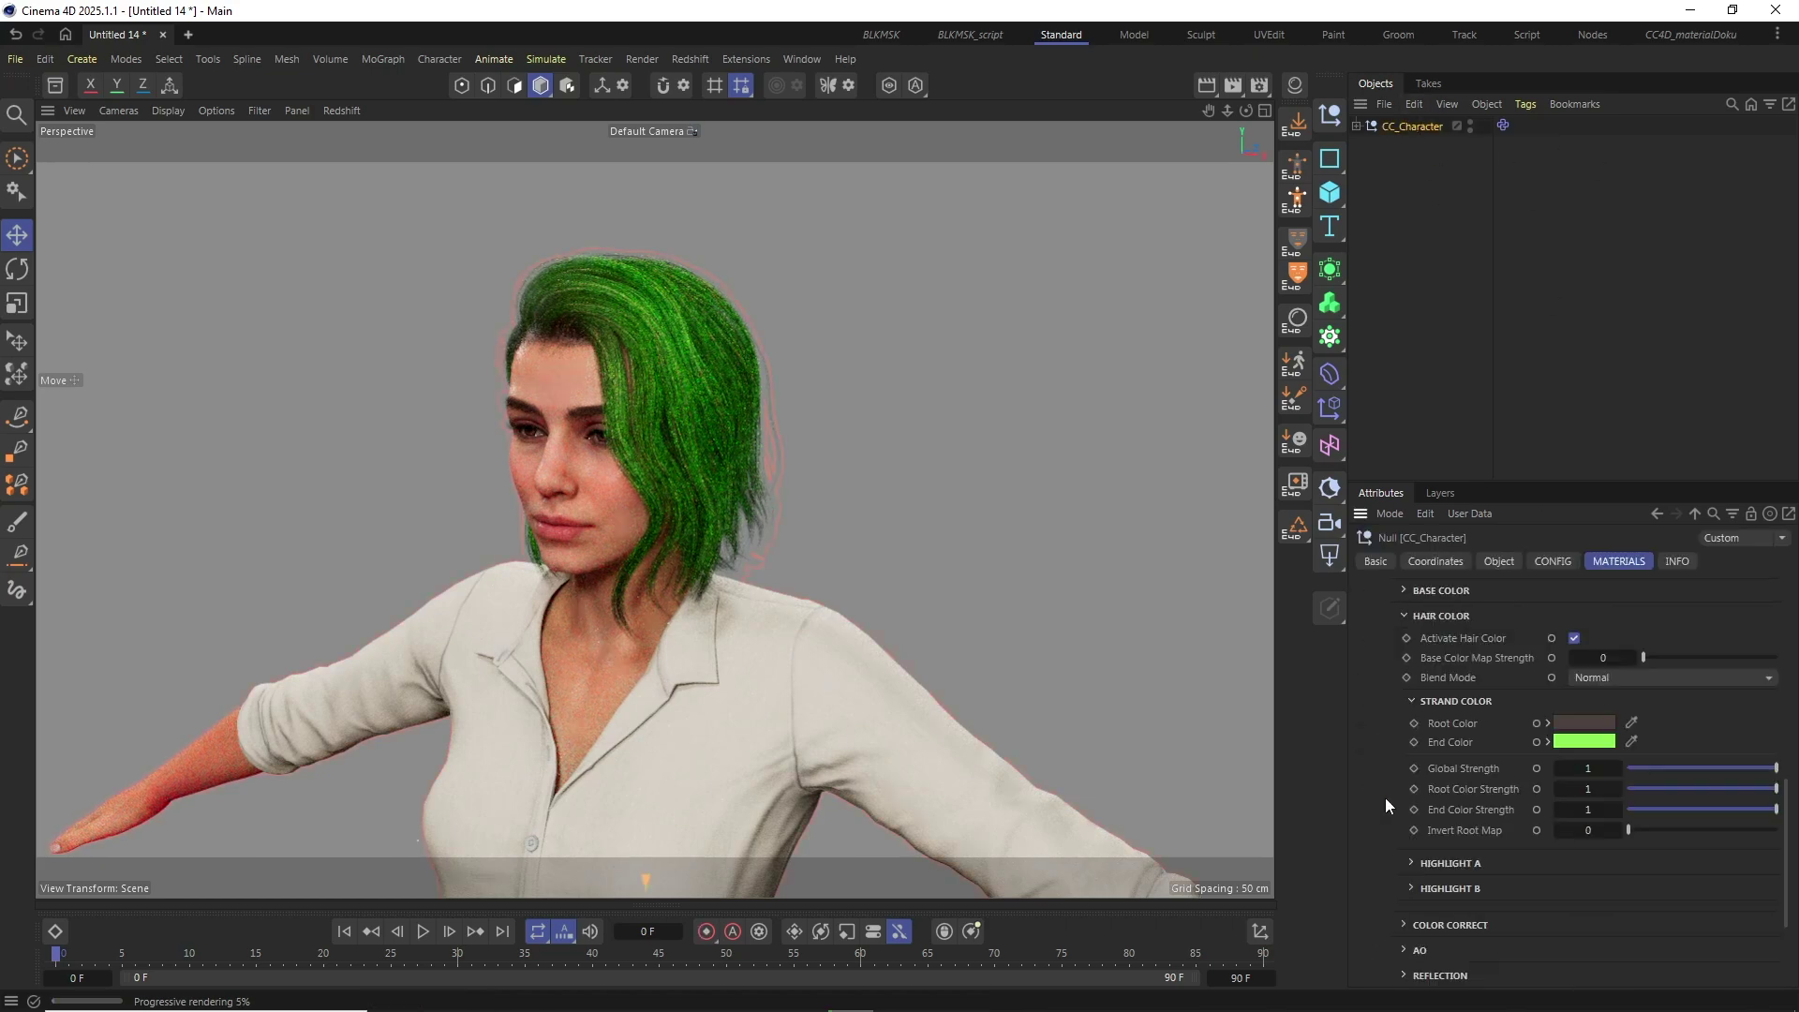
click(1583, 742)
click(1759, 916)
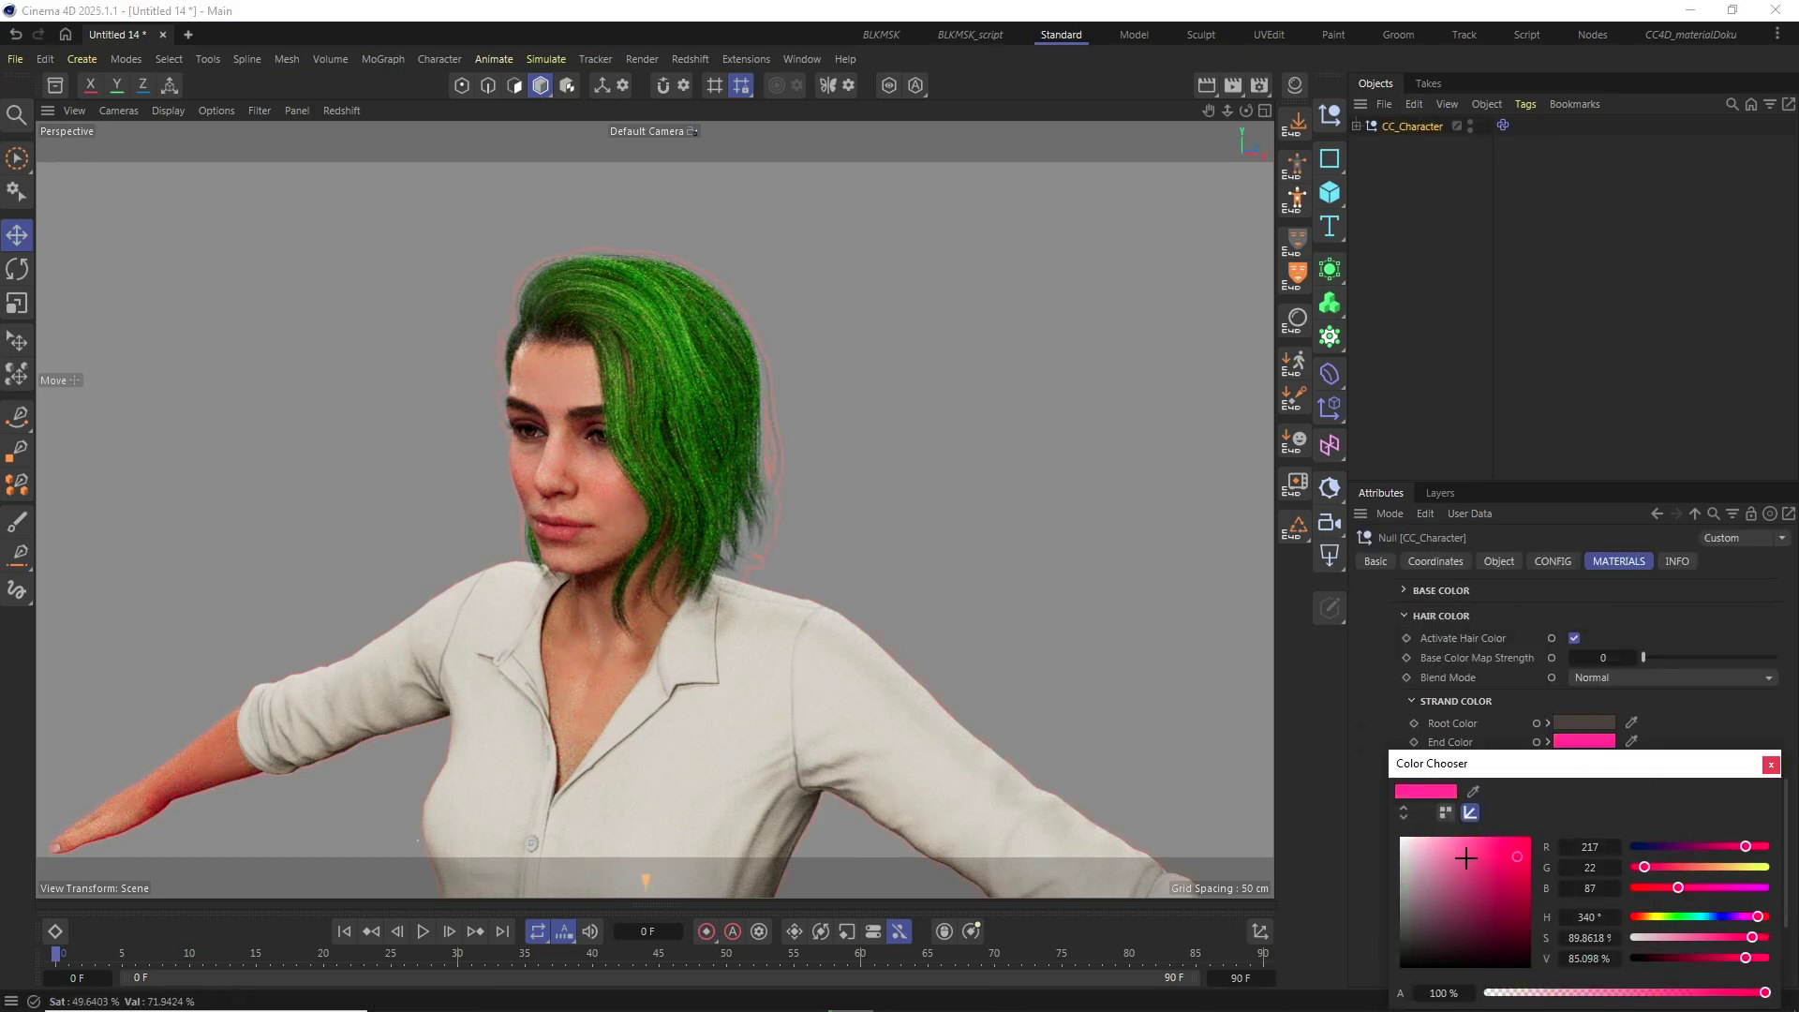
Close the color chooser and paste the copied light peach color into the hair's strand End Color
click(1770, 763)
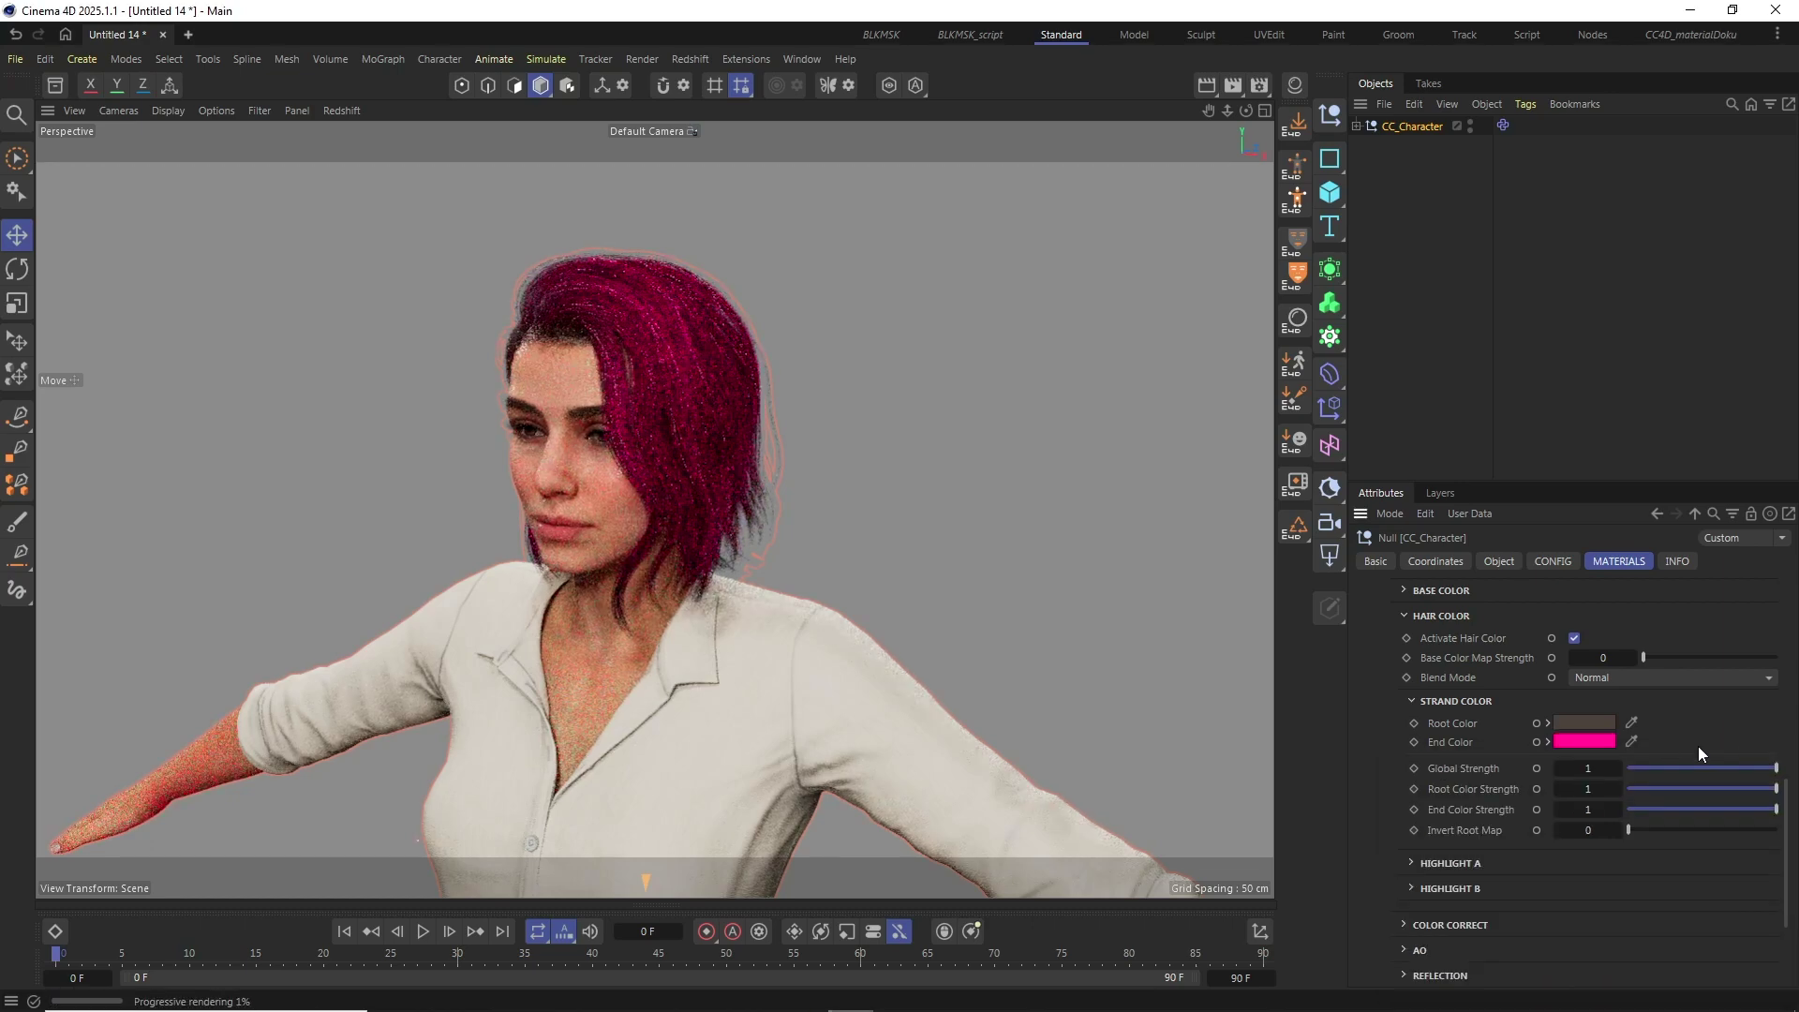
right_click(1597, 741)
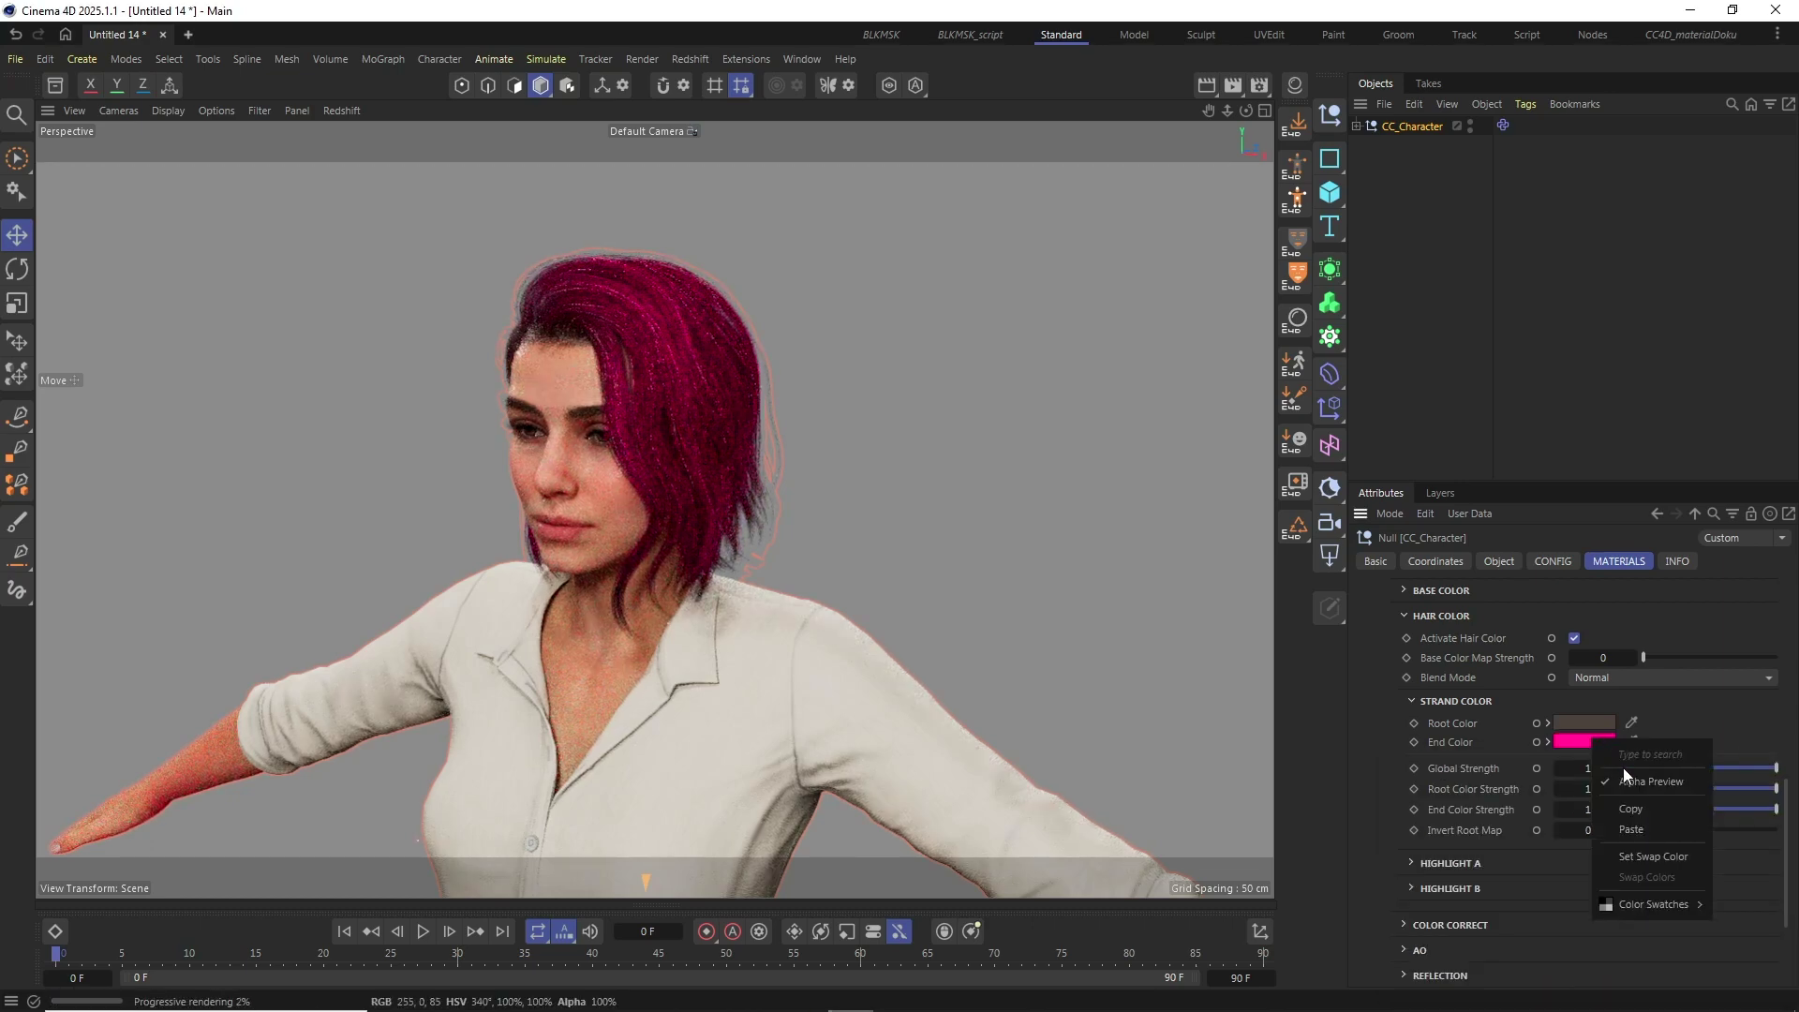
click(1643, 830)
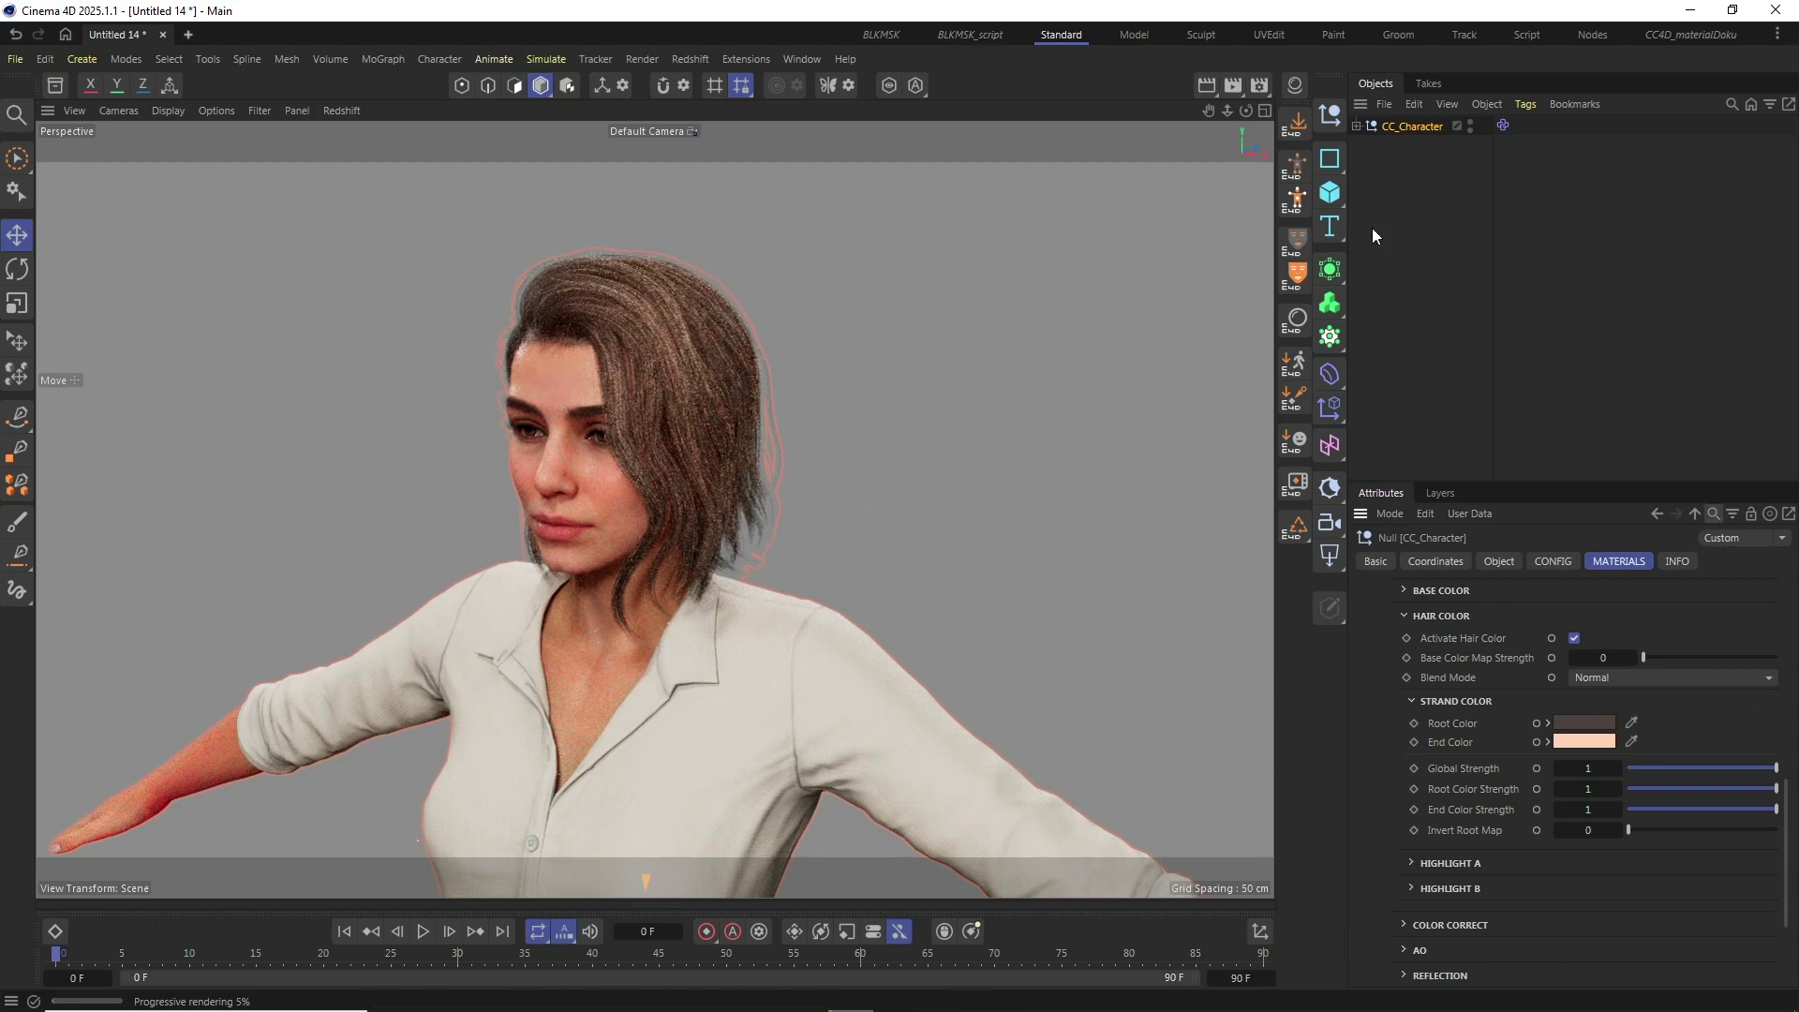
Open the Hair_Transparency material's node graph from the Material Manager and enlarge the Node Editor to examine its connections
click(1297, 88)
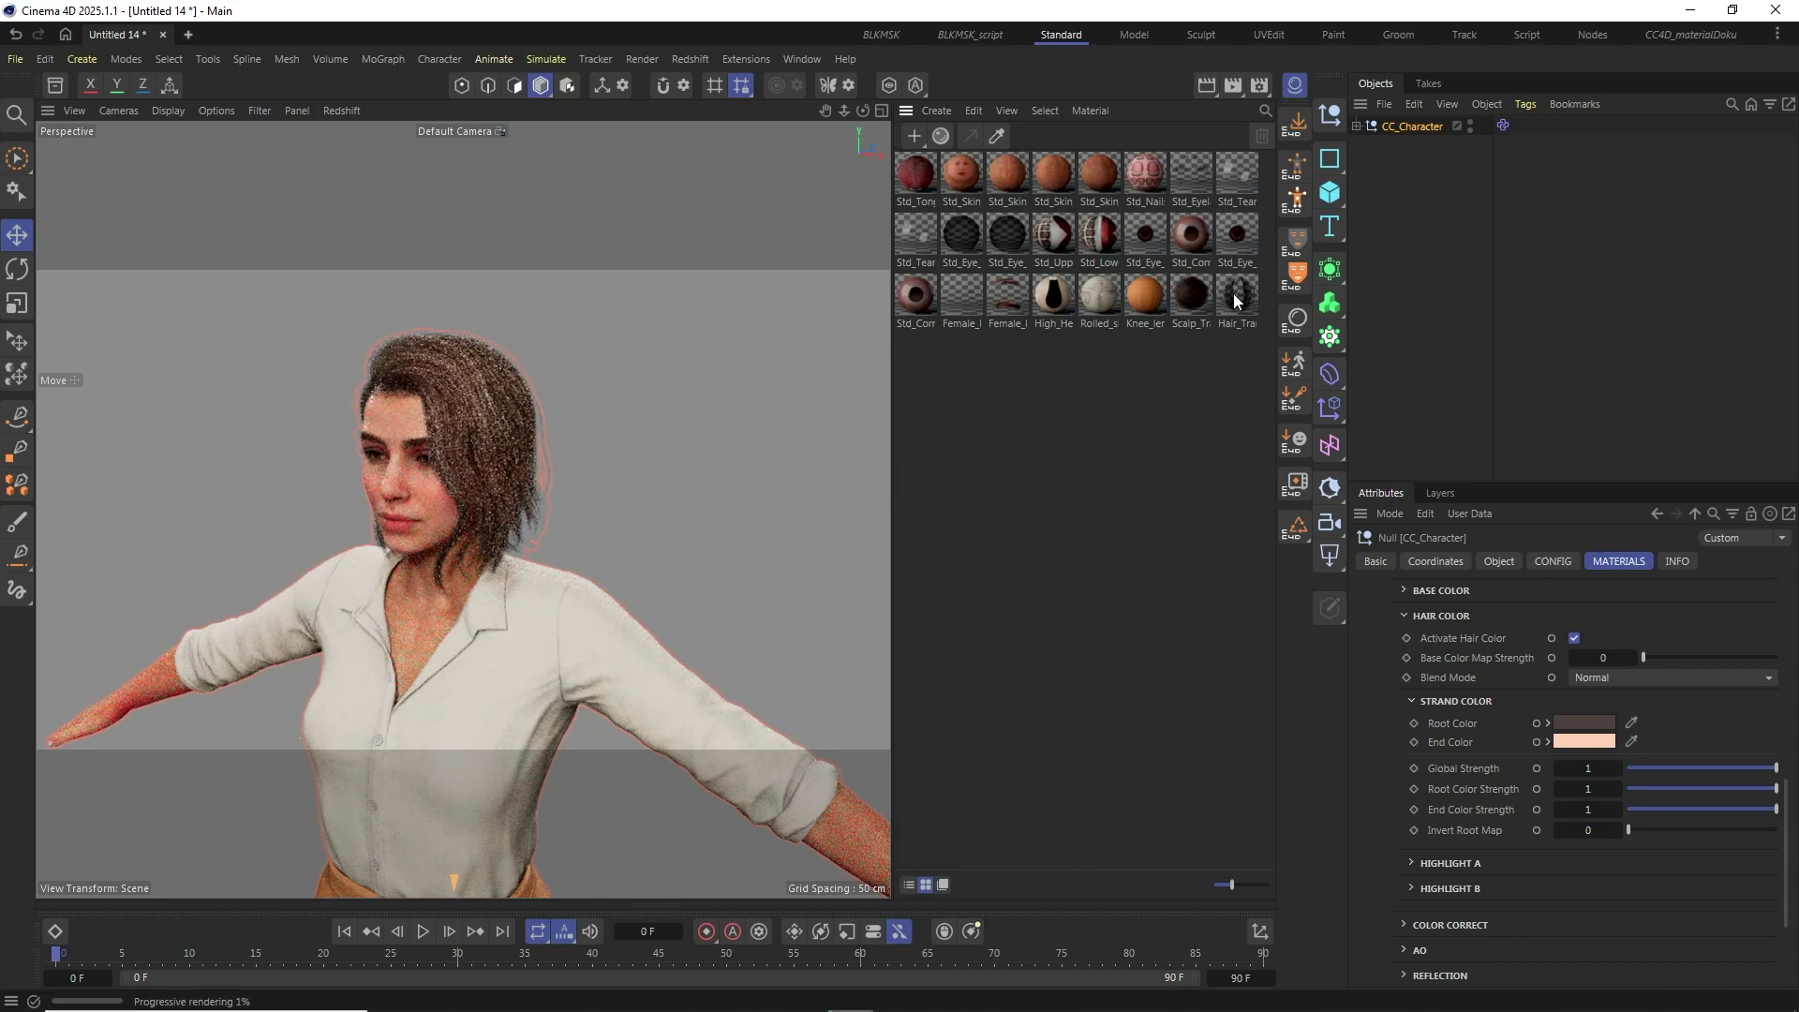
double_click(1233, 294)
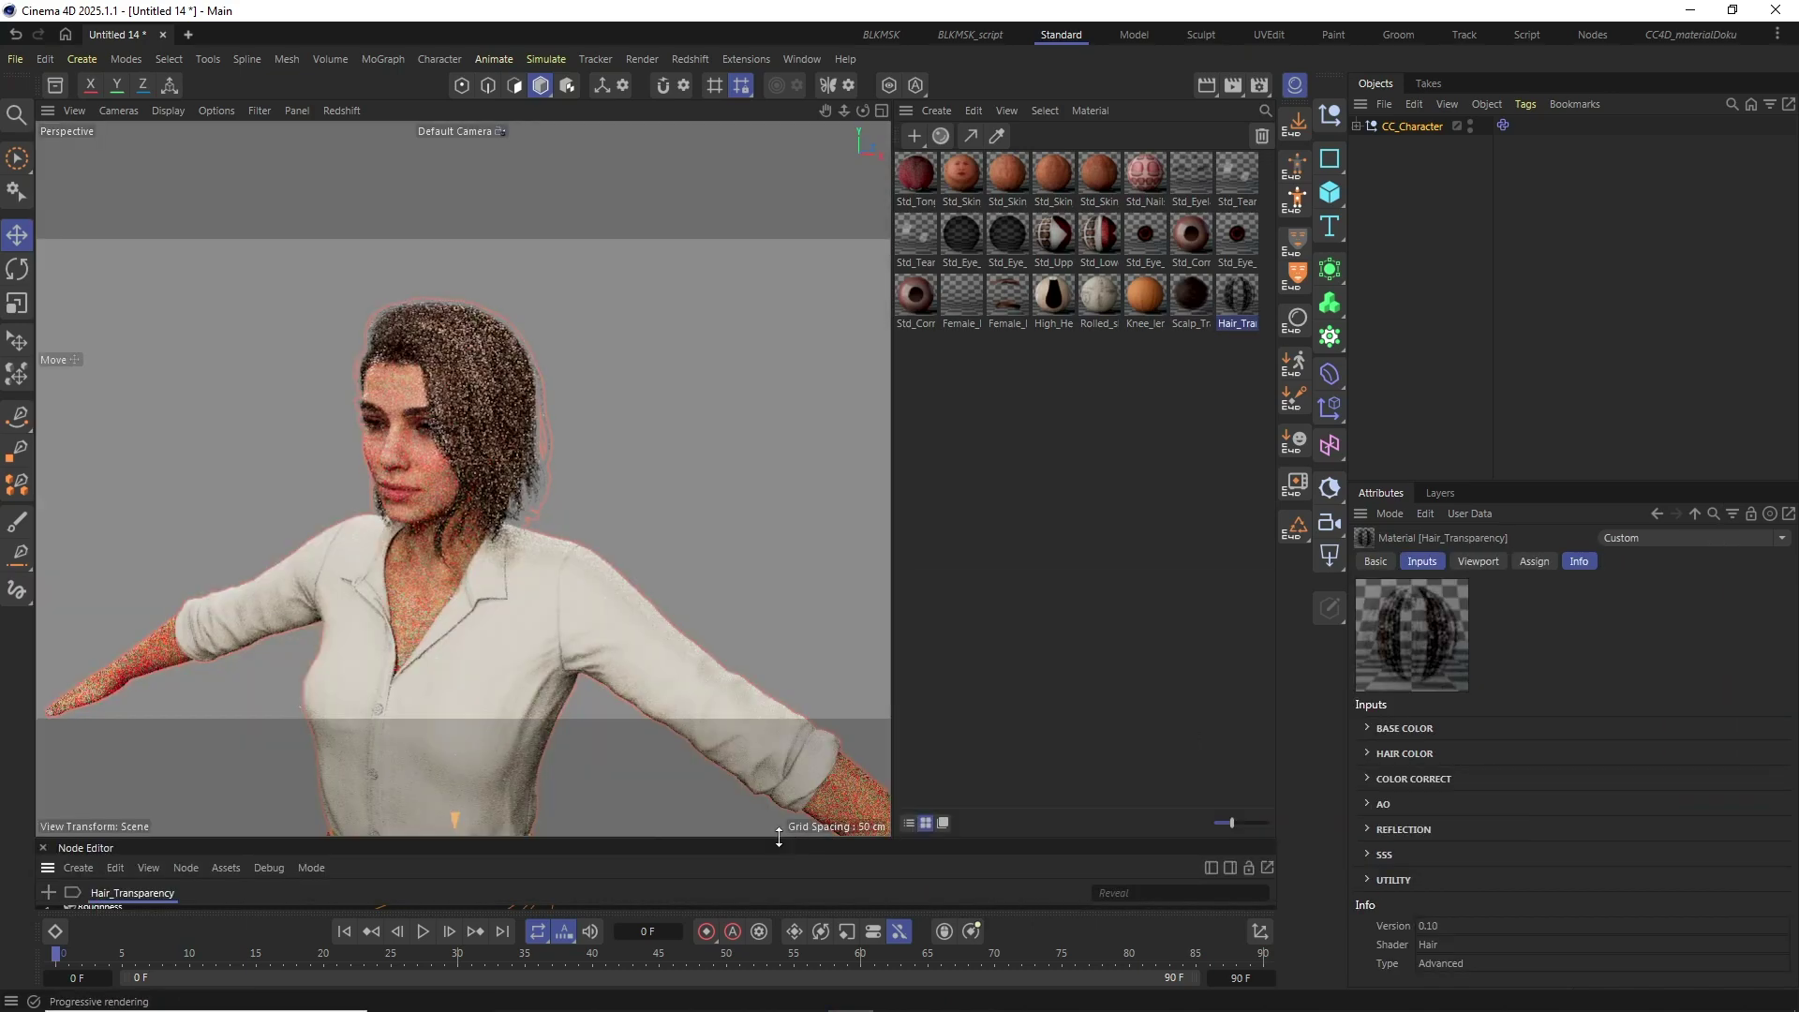
drag(783, 839, 834, 429)
scroll(680, 839, down, 2)
scroll(681, 829, down, 3)
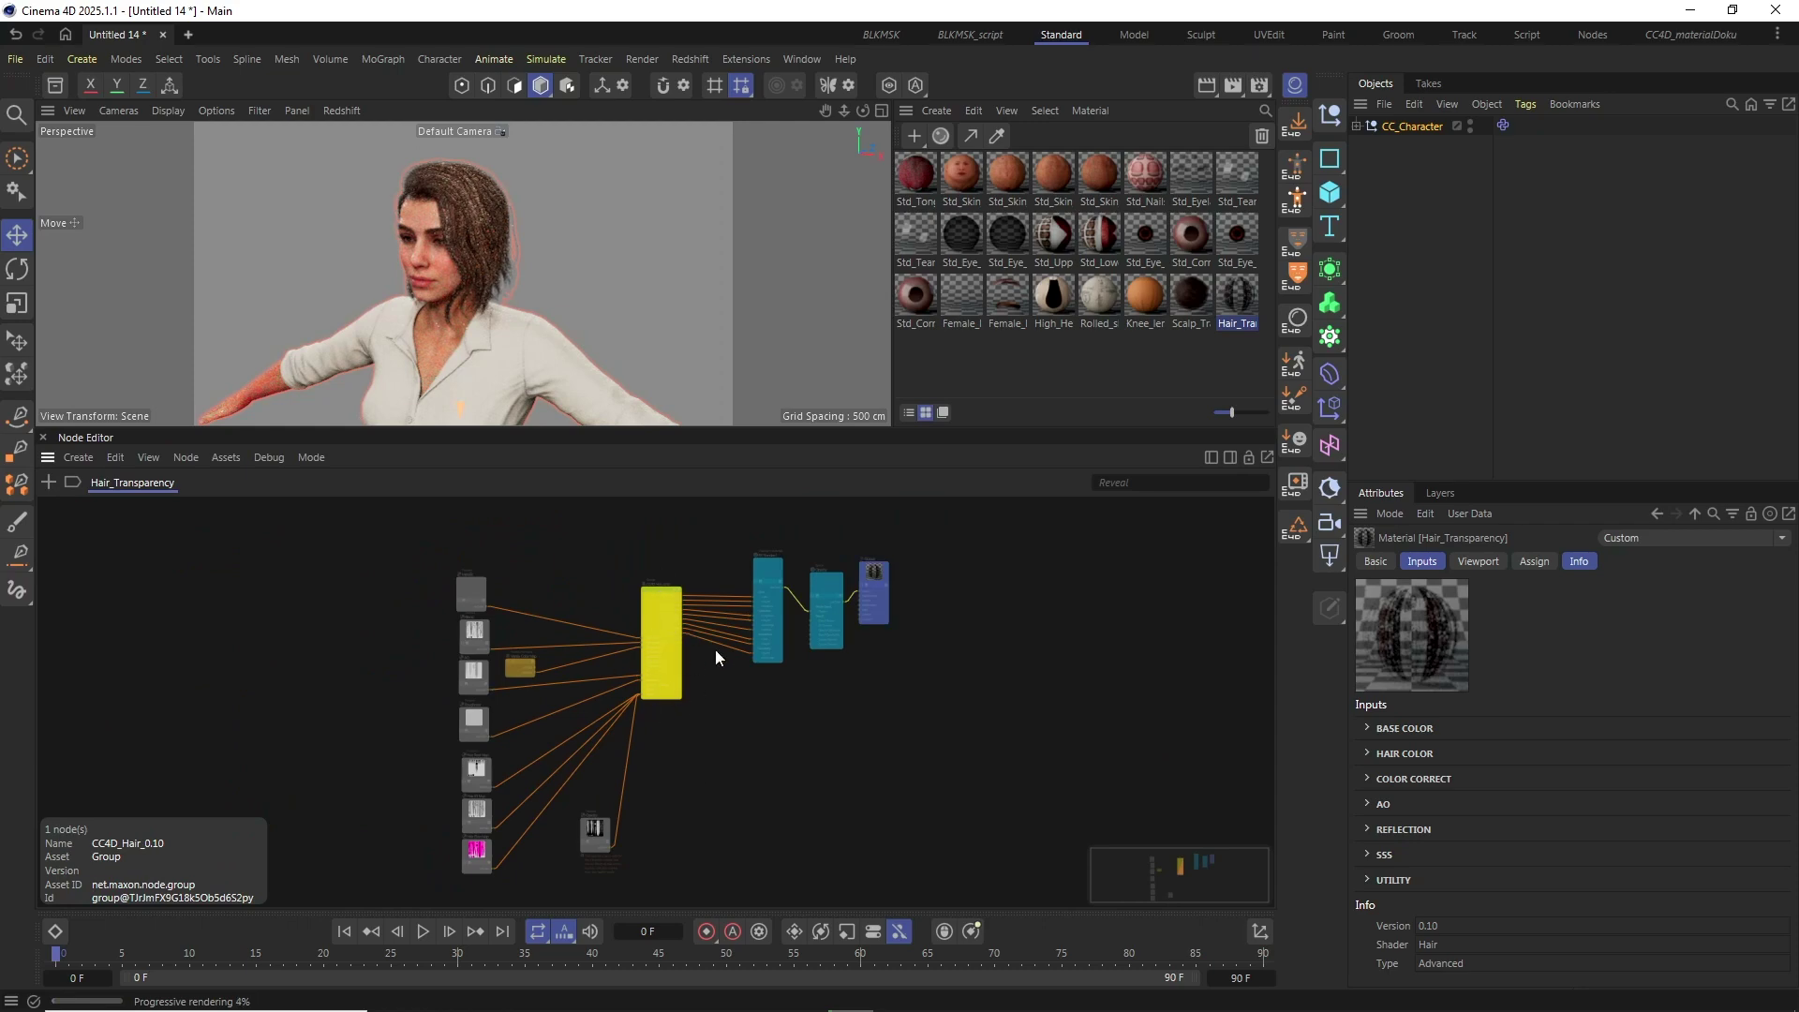
scroll(656, 628, up, 4)
scroll(650, 600, down, 1)
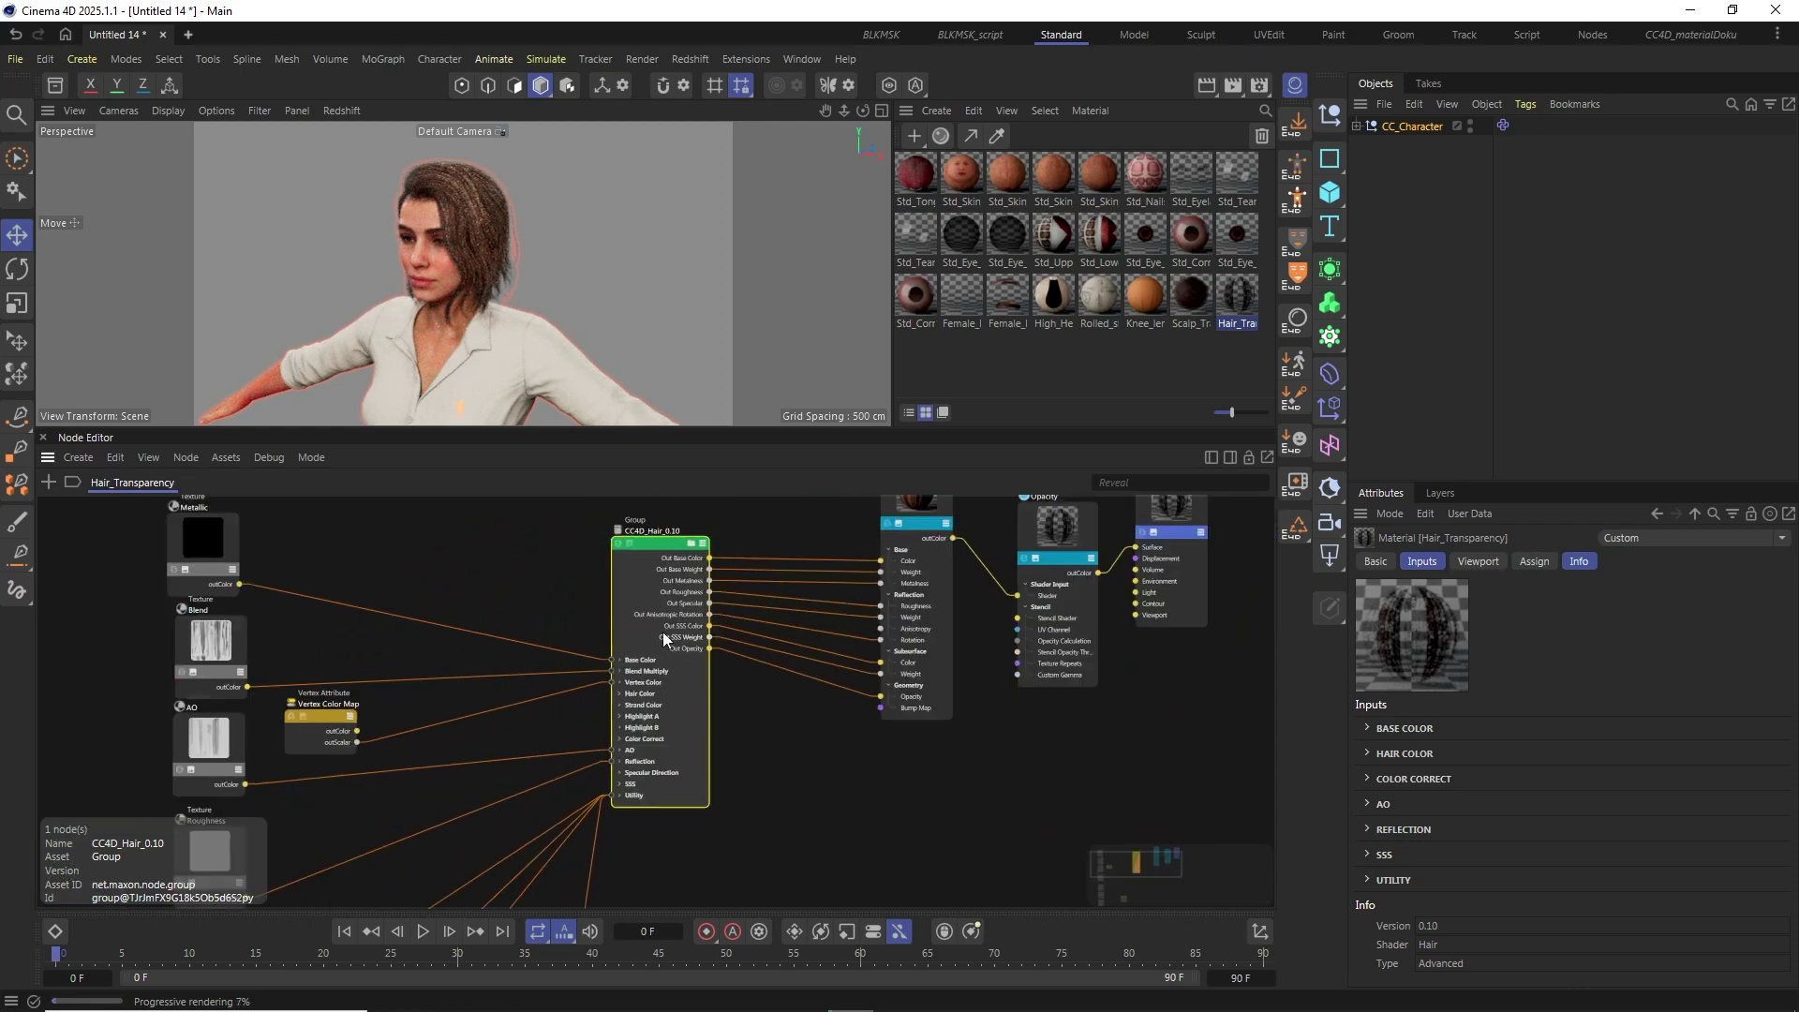
Examine the contents of the CC4D_Hair_0.10 group node, return to the Hair_Transparency graph, and close the material and node editors
double_click(646, 592)
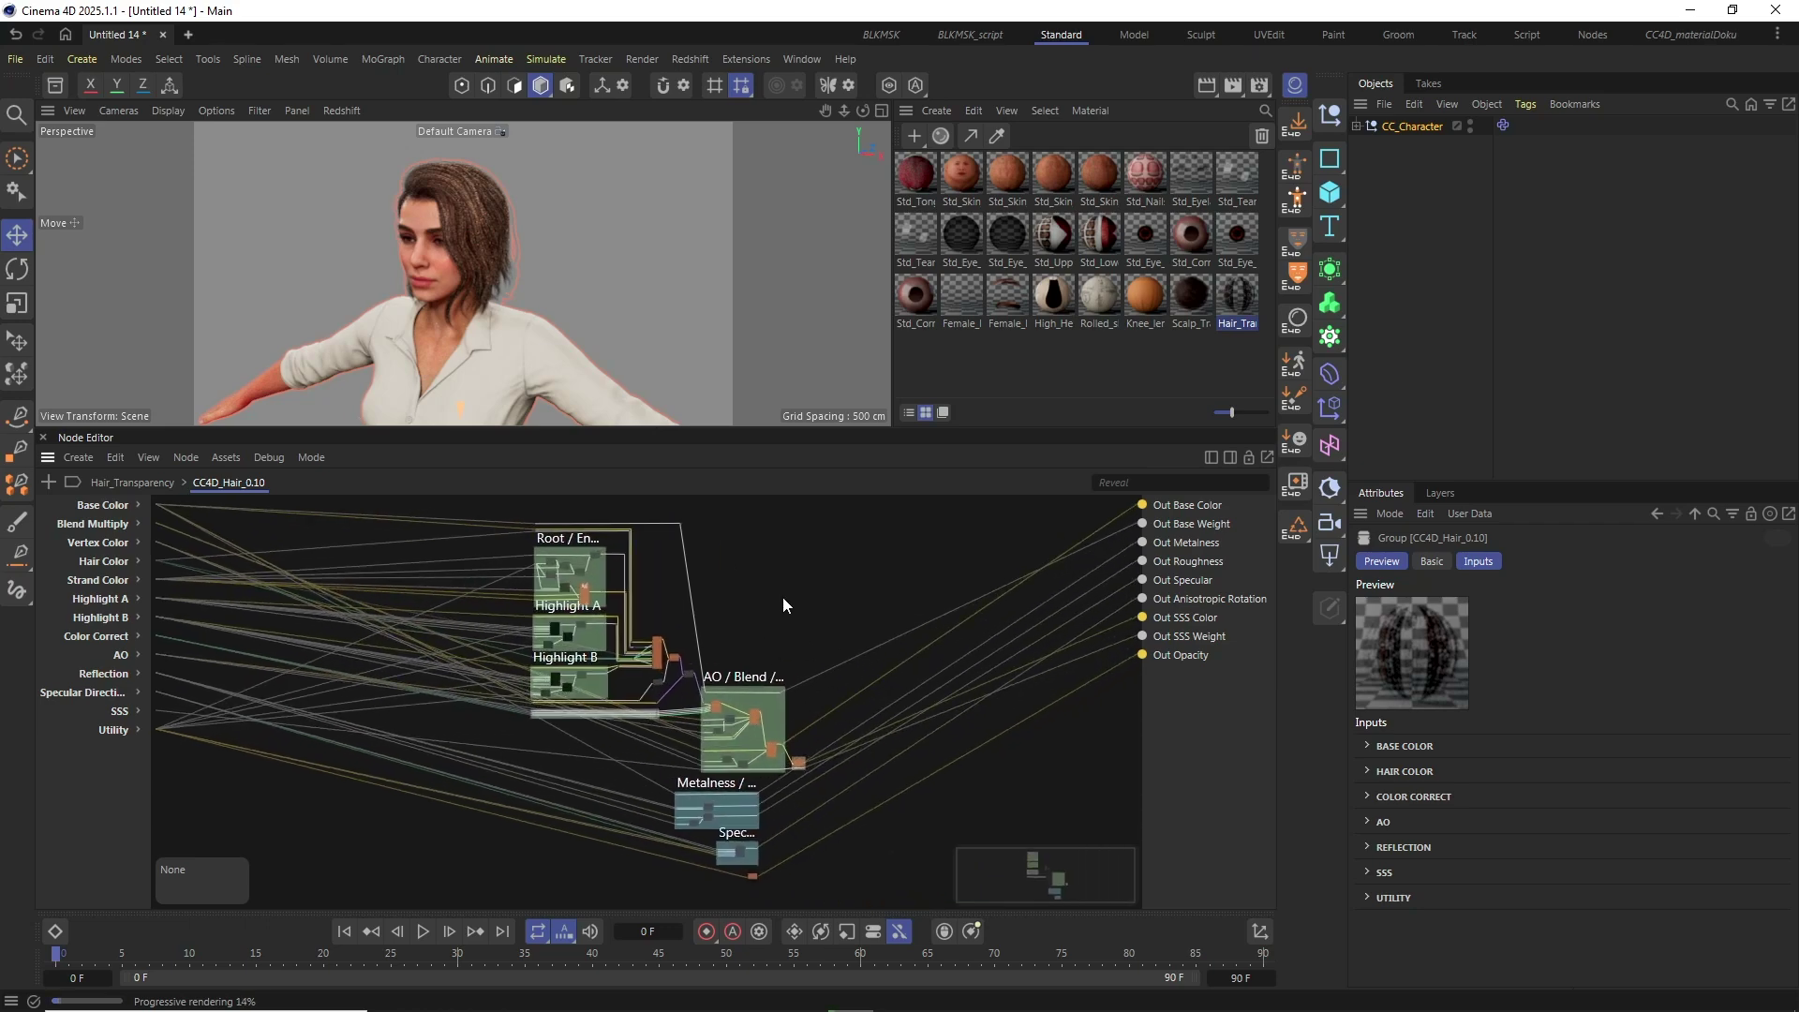
double_click(198, 535)
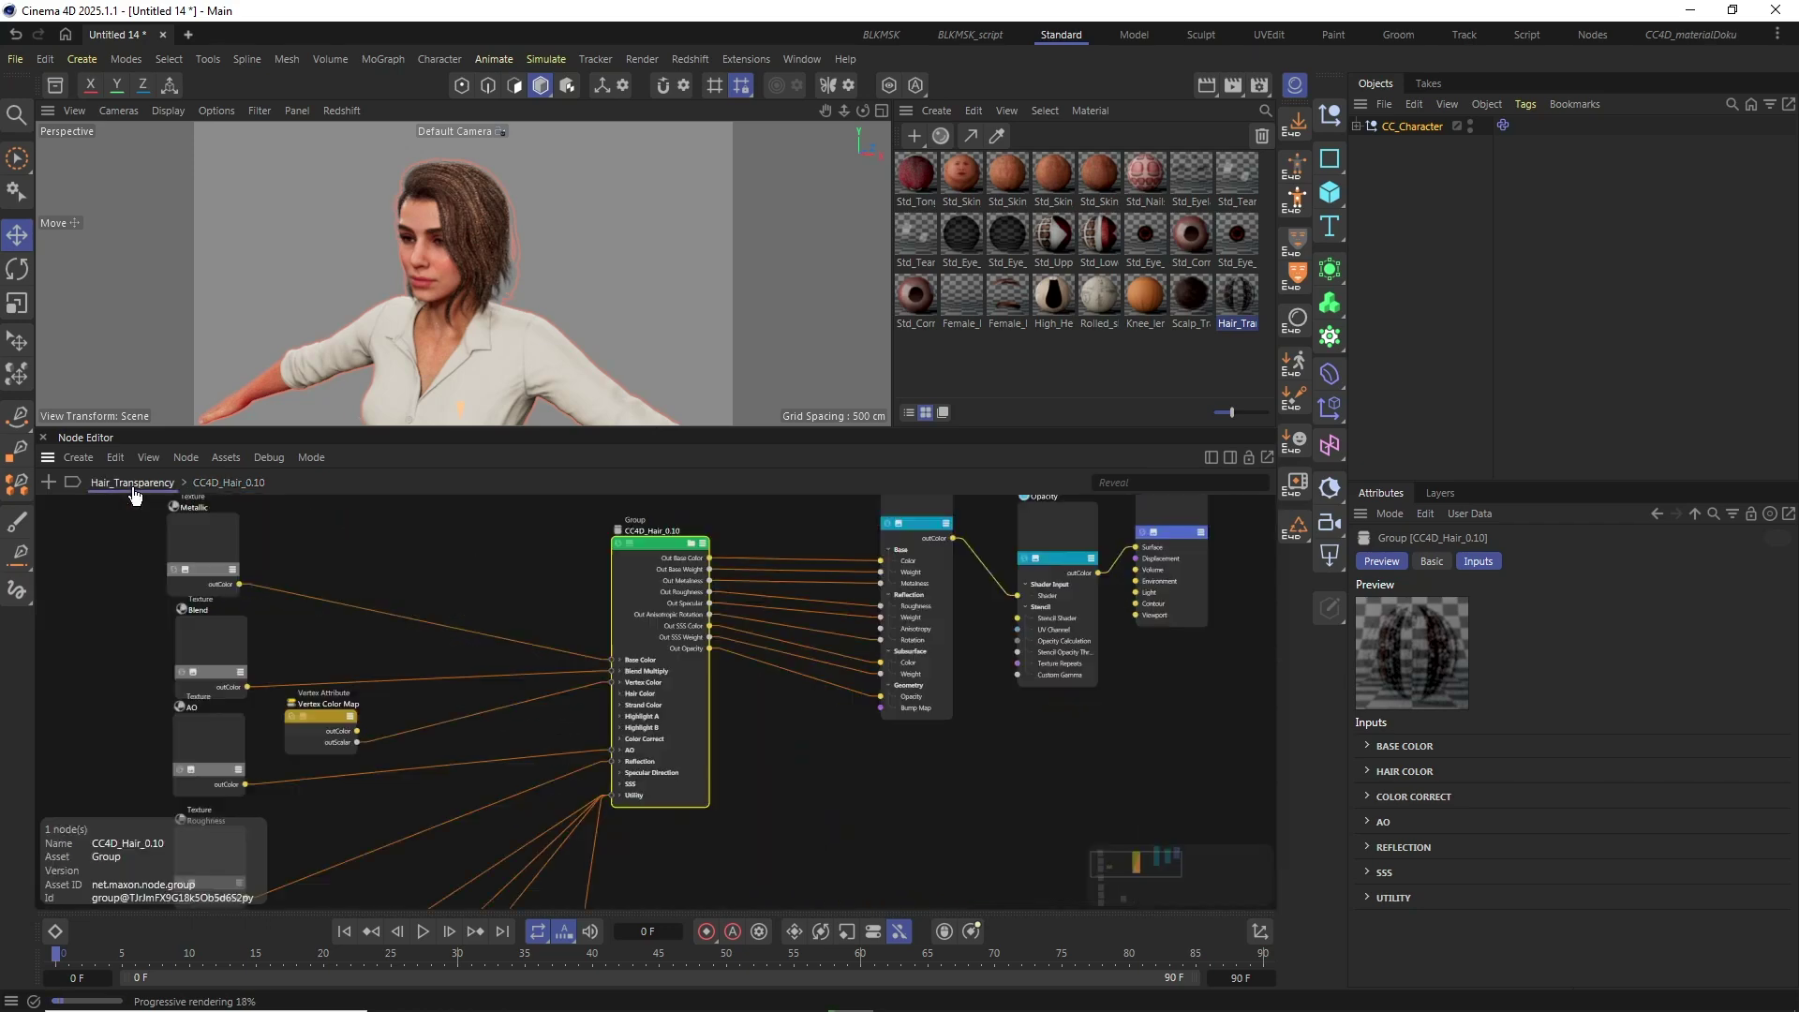
click(1296, 85)
click(1296, 86)
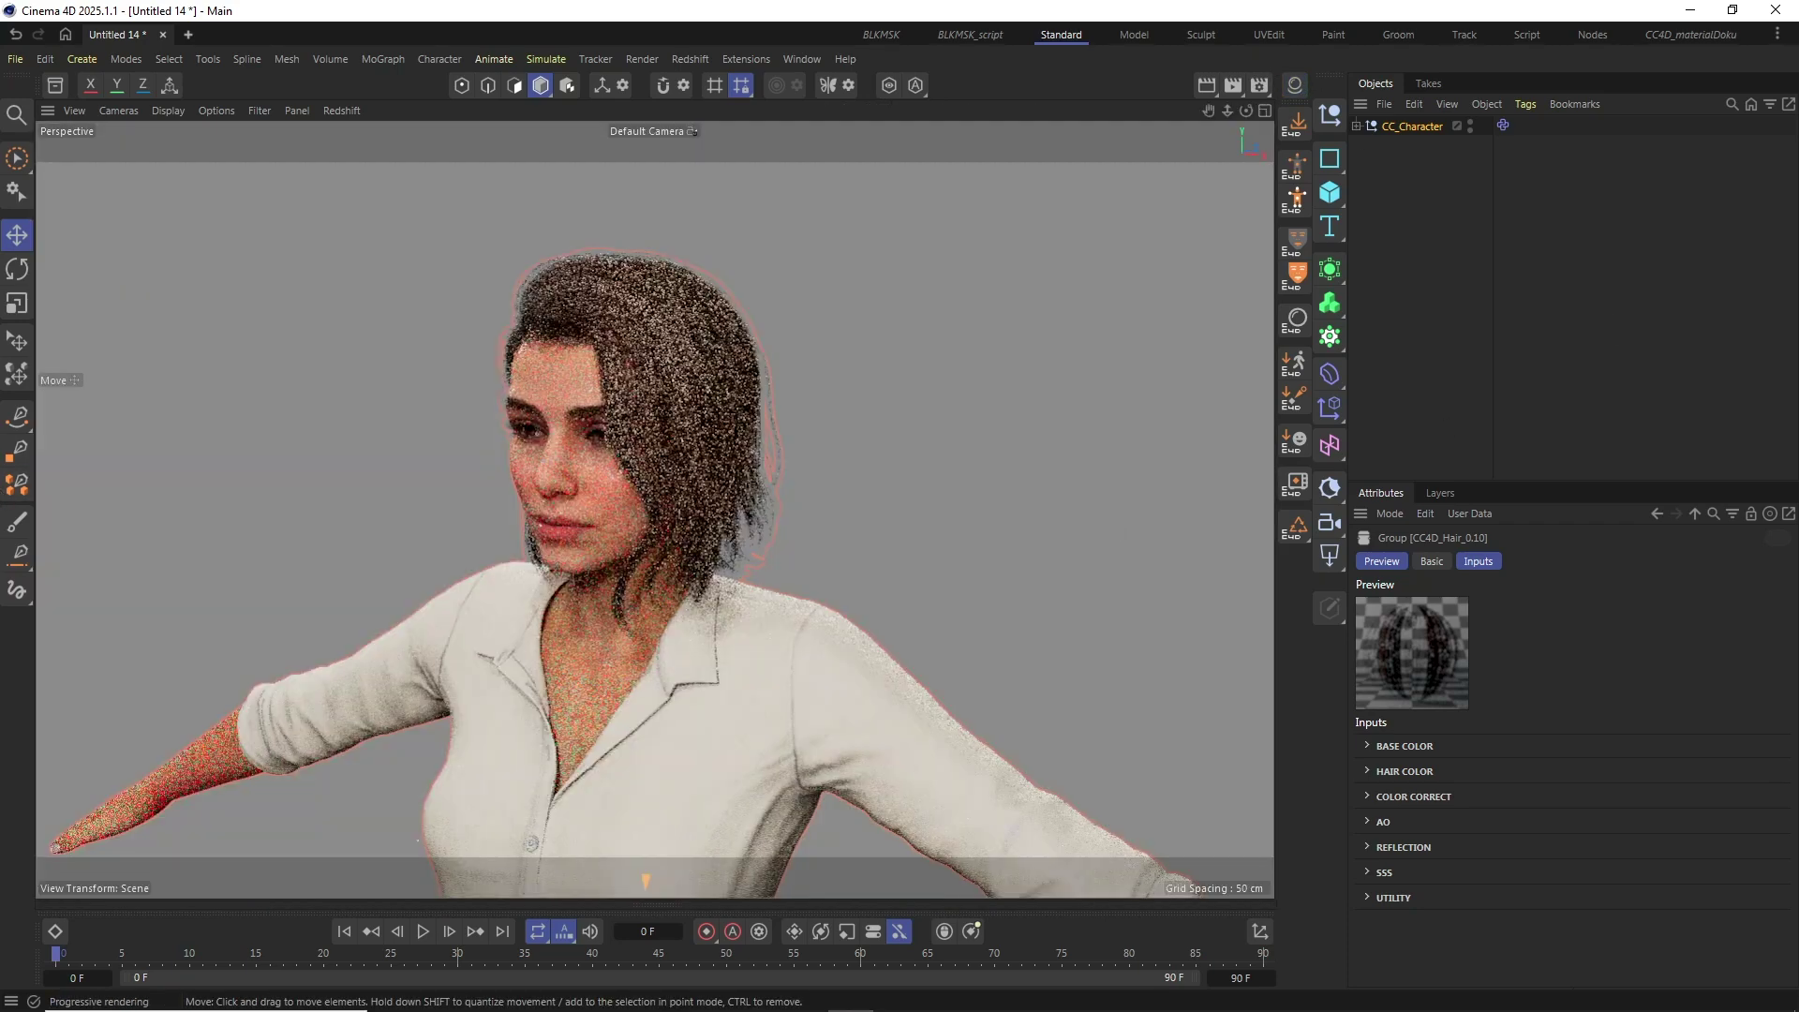